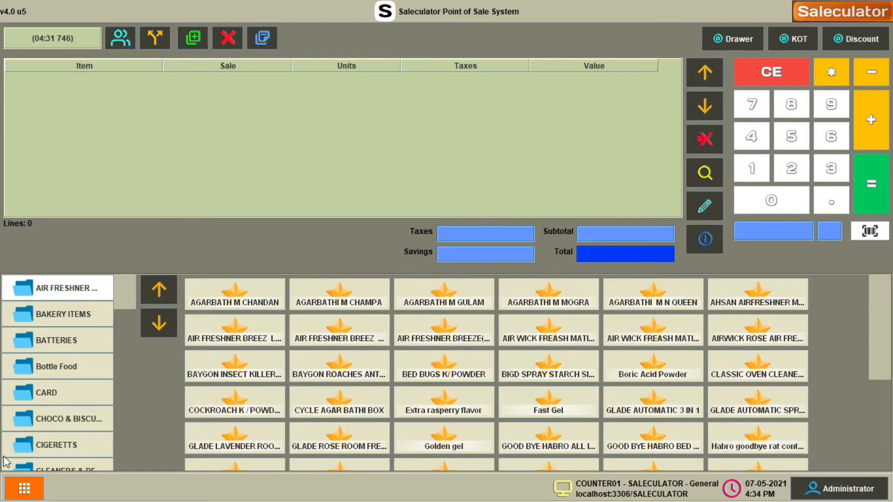
Step: Open the customer records form from the customer administration area
click(24, 488)
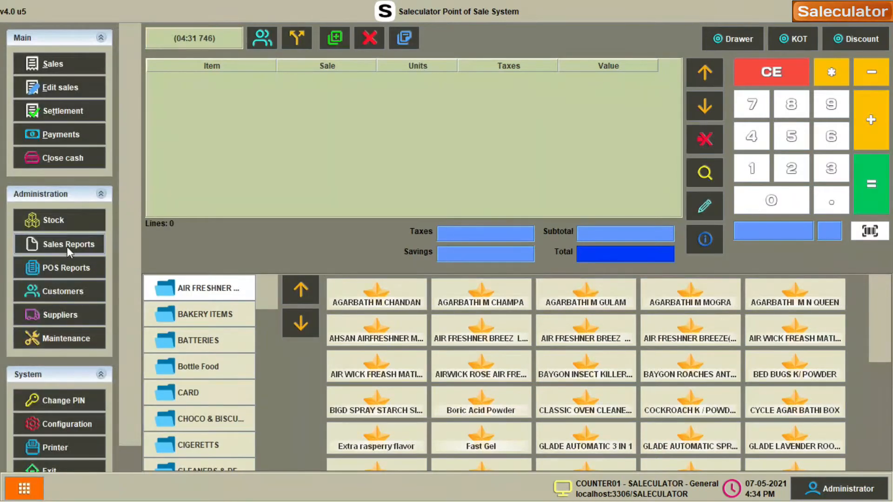
click(62, 292)
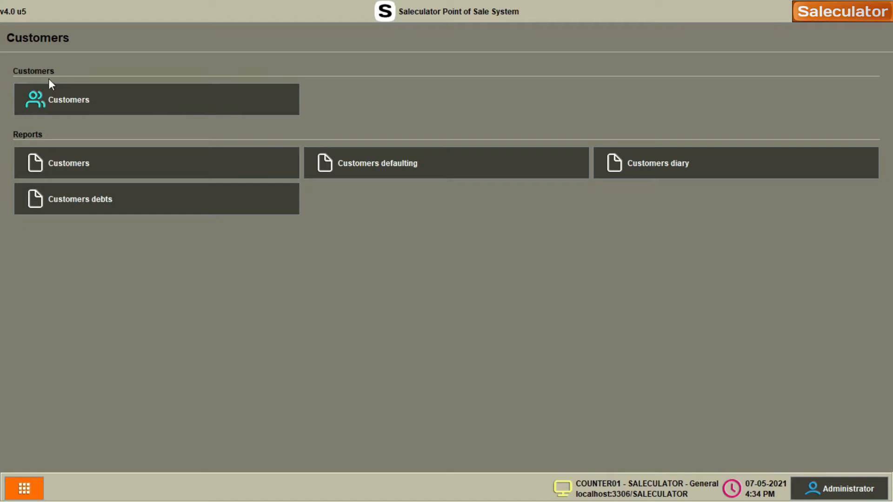
click(107, 97)
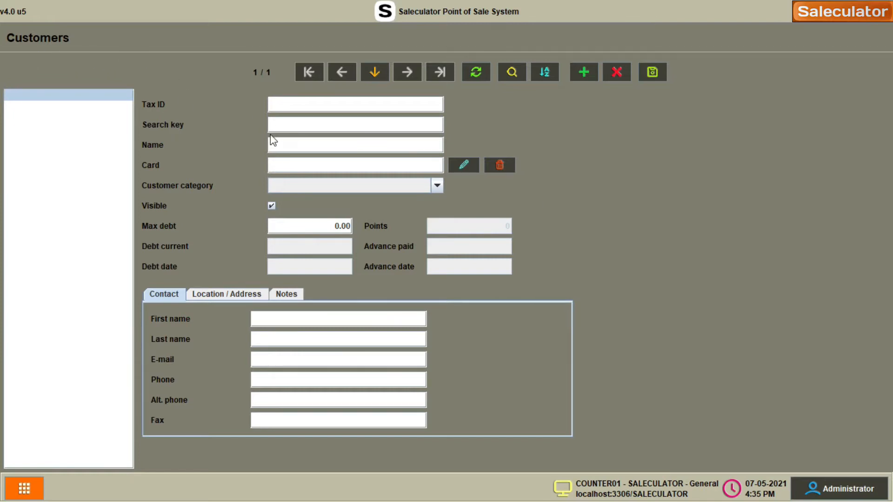
Step: Enter the first customer's record with search key 1, the customer's name and a max debt of 1000, and start a new record
click(286, 125)
text(1)
click(299, 147)
text(Tom)
click(305, 227)
text(100)
click(584, 71)
Step: Enter the second customer's record with search key 2, the customer's name and a max debt of 1000, and commit it by adding a blank record
click(298, 146)
text(2)
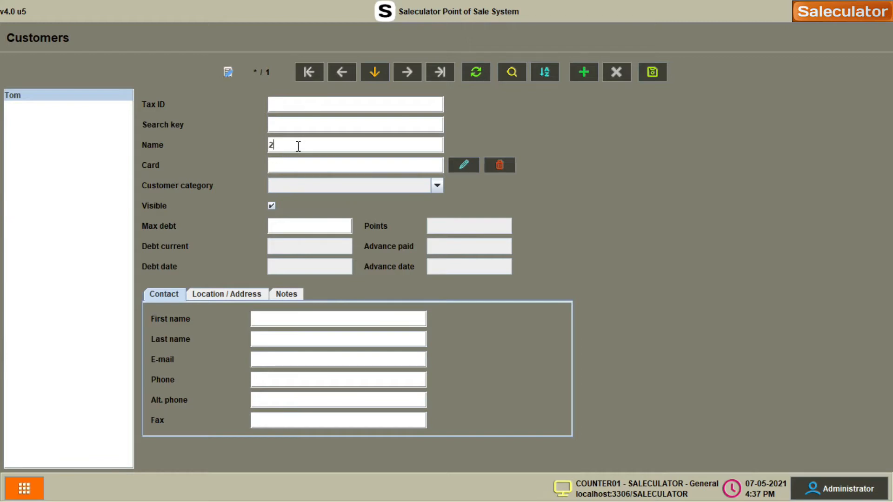
click(283, 125)
text(2)
key(Tab)
text(Yusuf)
click(315, 231)
text(1000)
click(368, 163)
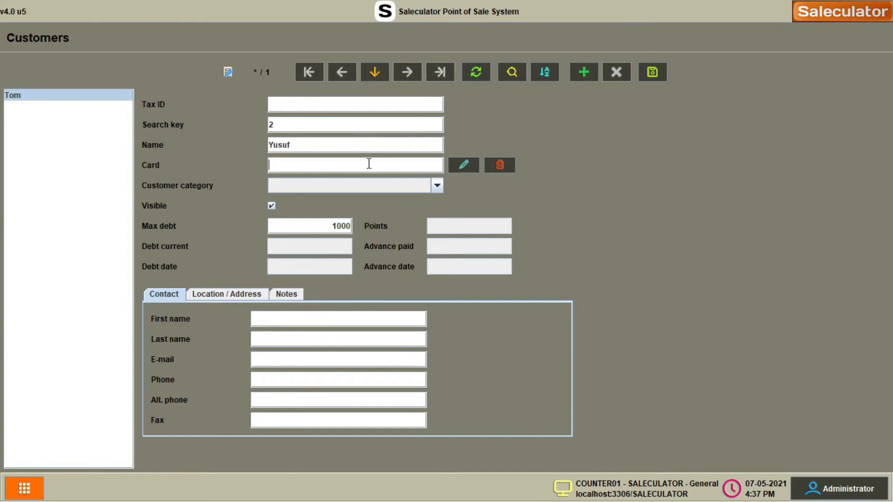
click(585, 74)
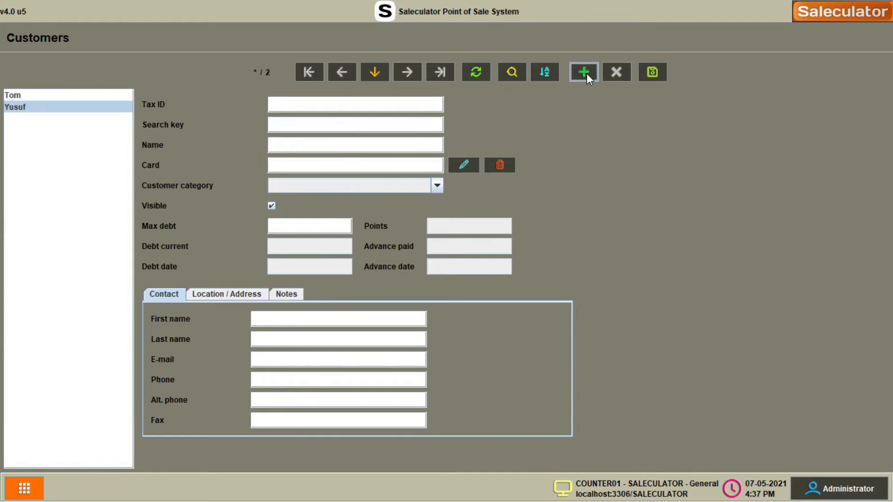
Step: Review the details of the two customer records in turn
click(23, 97)
click(26, 108)
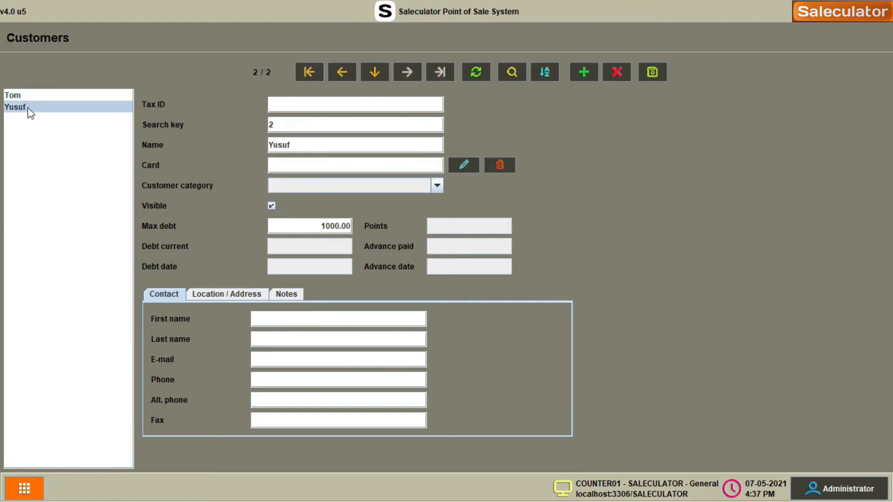
click(23, 95)
click(25, 110)
click(23, 96)
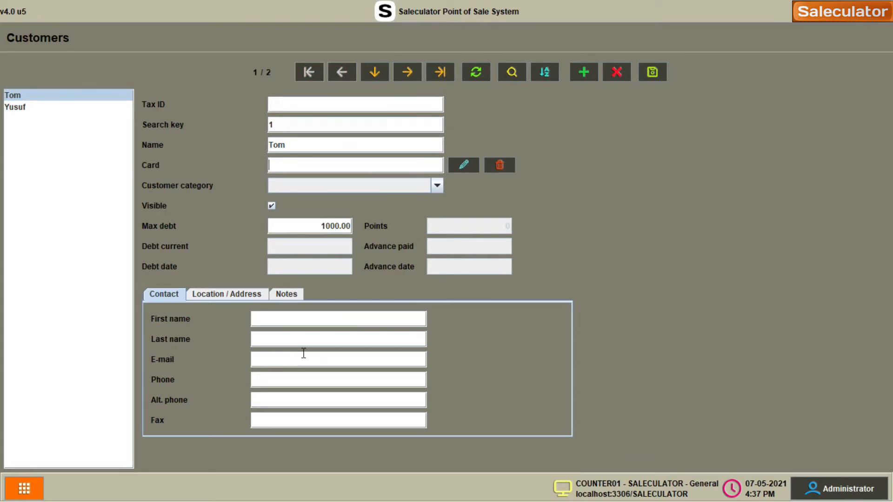
Step: Go to the sales screen and assign the customer with search key 1 to the current ticket
click(21, 492)
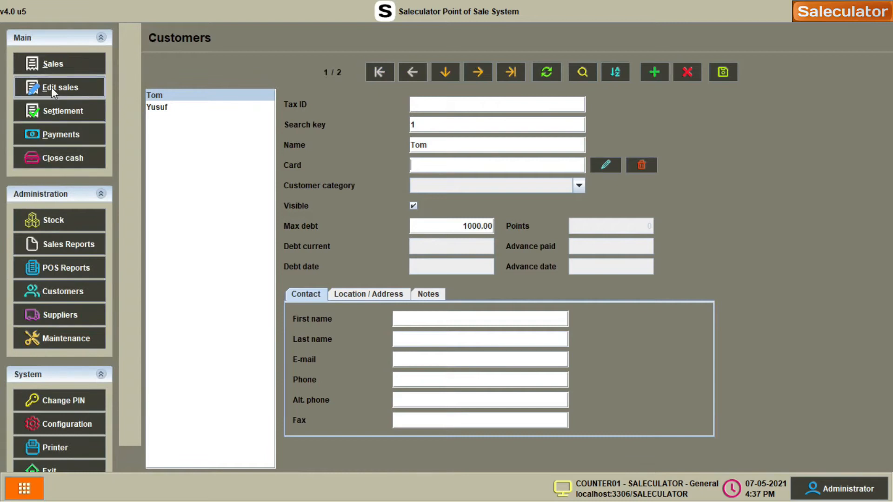
click(74, 68)
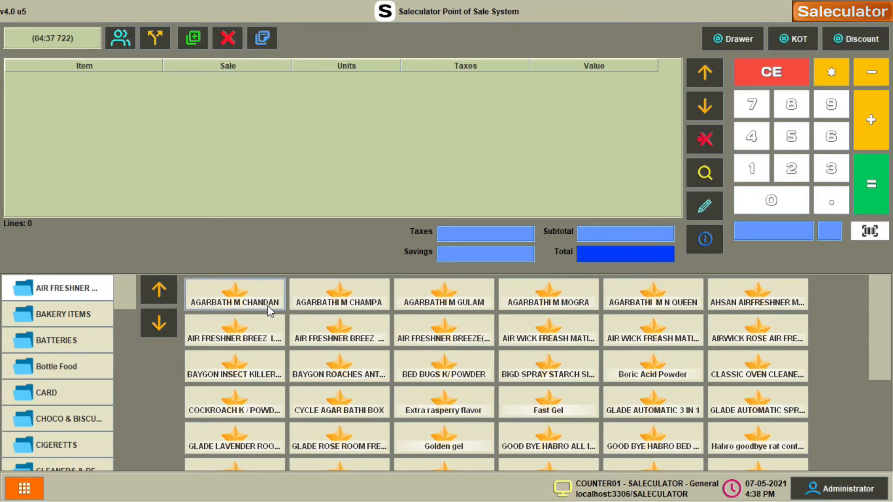
click(121, 39)
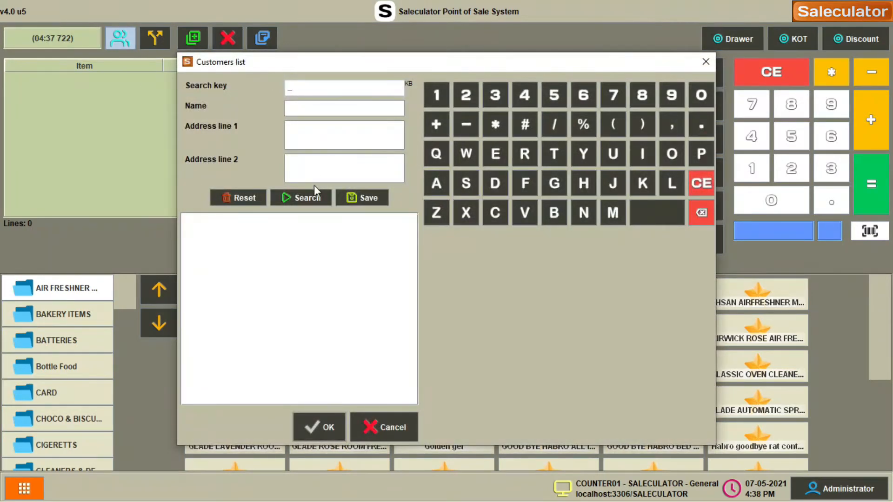
click(300, 196)
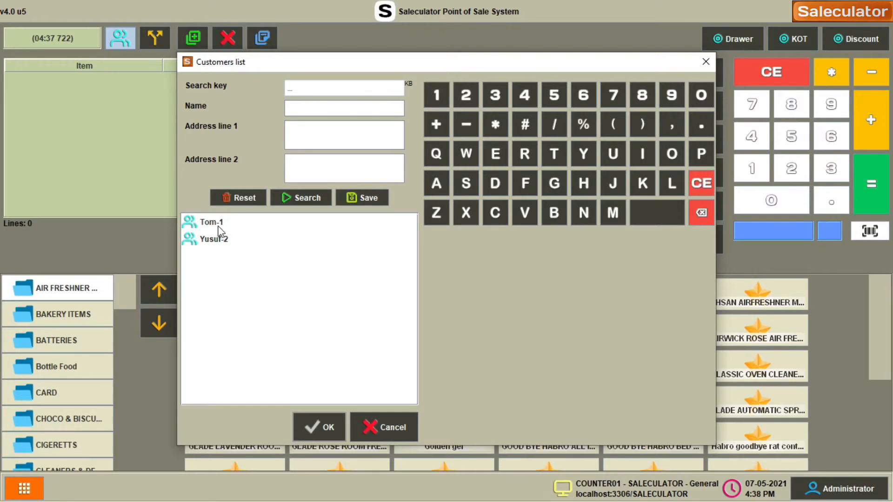
click(221, 225)
click(320, 428)
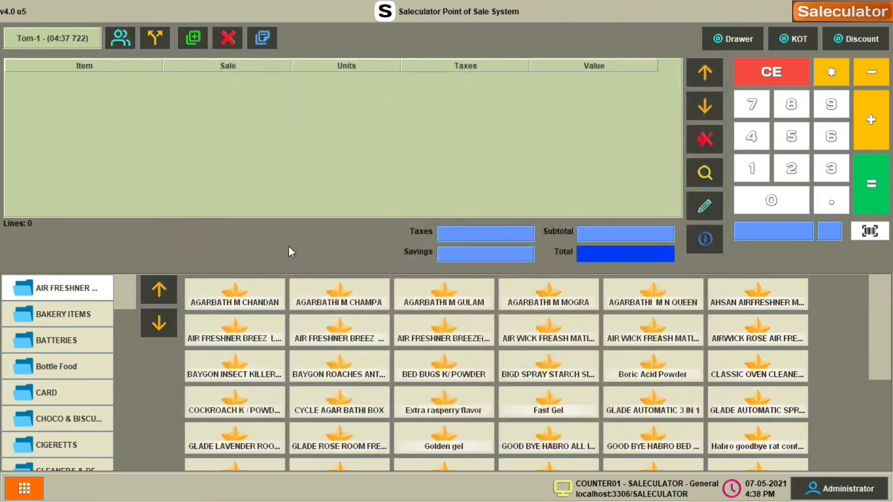
Step: Add bed bugs powder, BIGD spray starch, Air Wick Freash Matic Max, and Bottle Food's 555 tuna bicol express and caldereta to the ticket
click(469, 368)
click(585, 371)
click(652, 334)
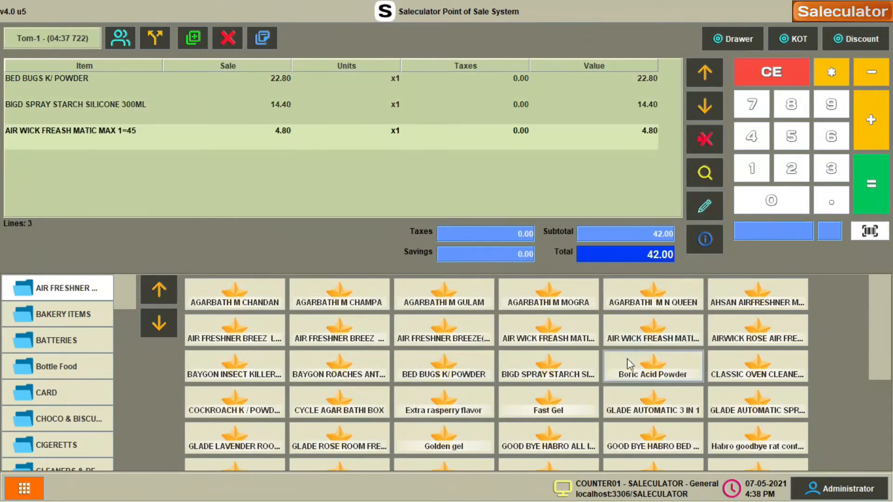
click(68, 370)
click(344, 331)
click(445, 334)
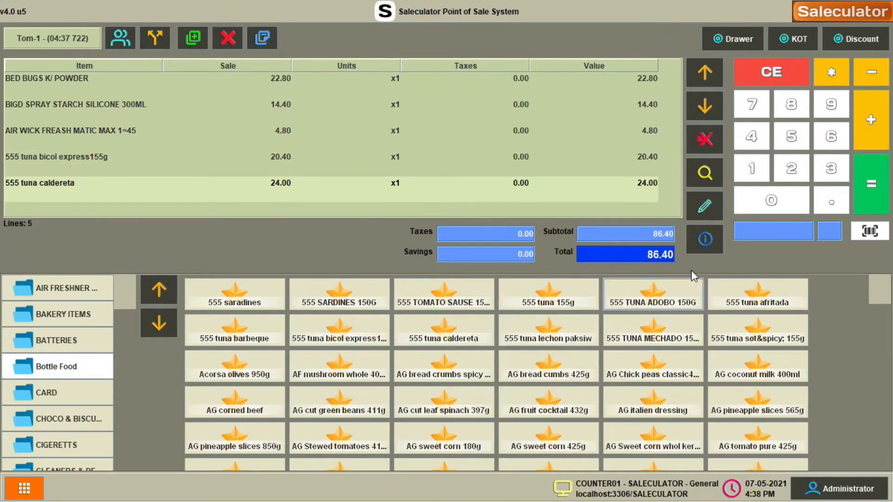
Step: Settle the ticket by charging the full amount to the customer as debt
click(866, 189)
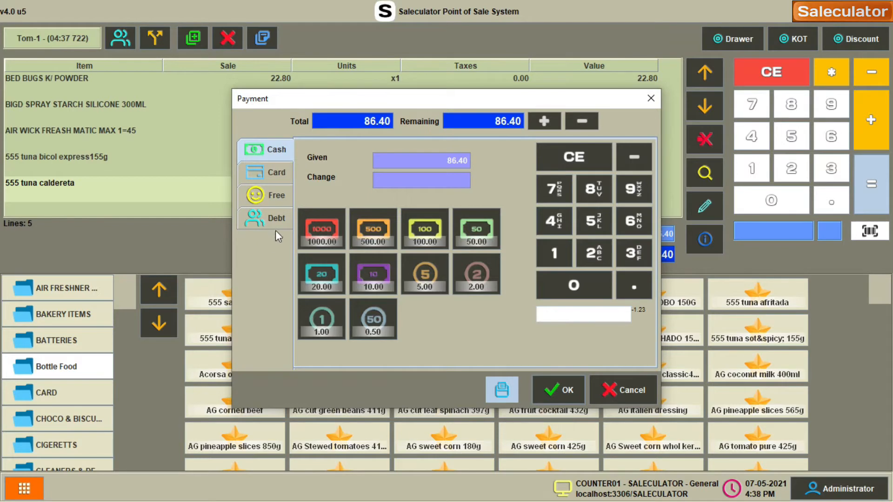
click(270, 219)
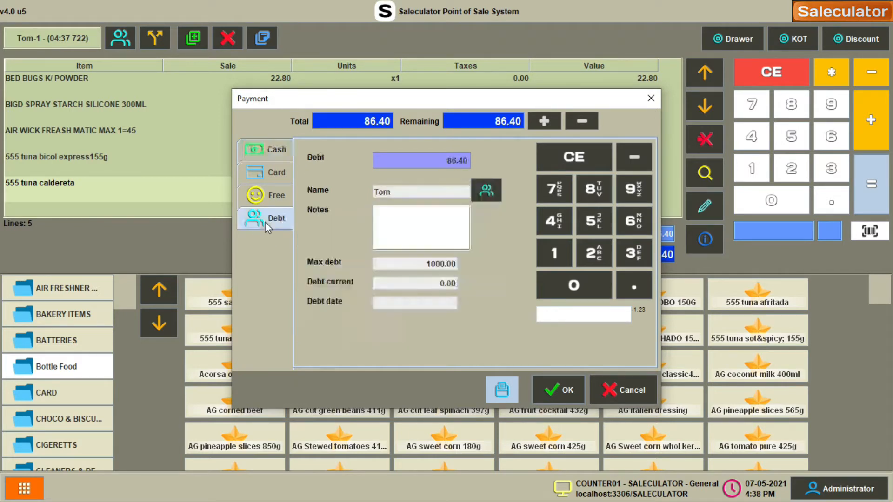
click(279, 151)
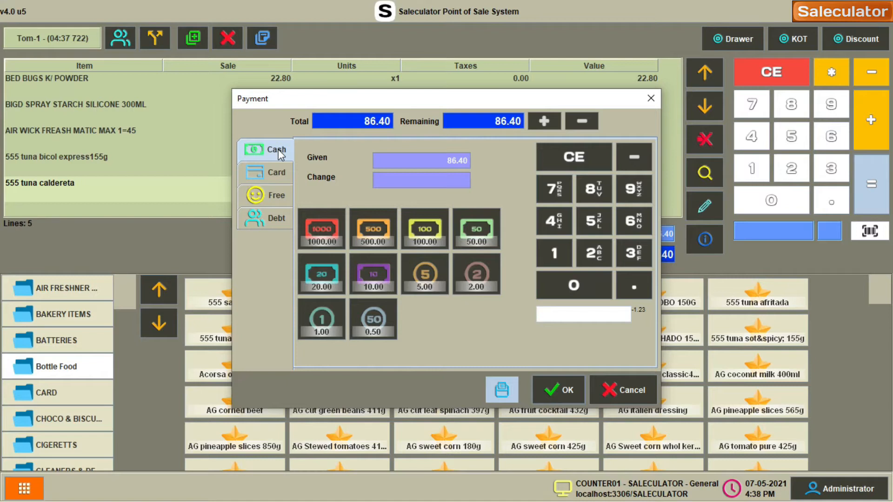
click(276, 222)
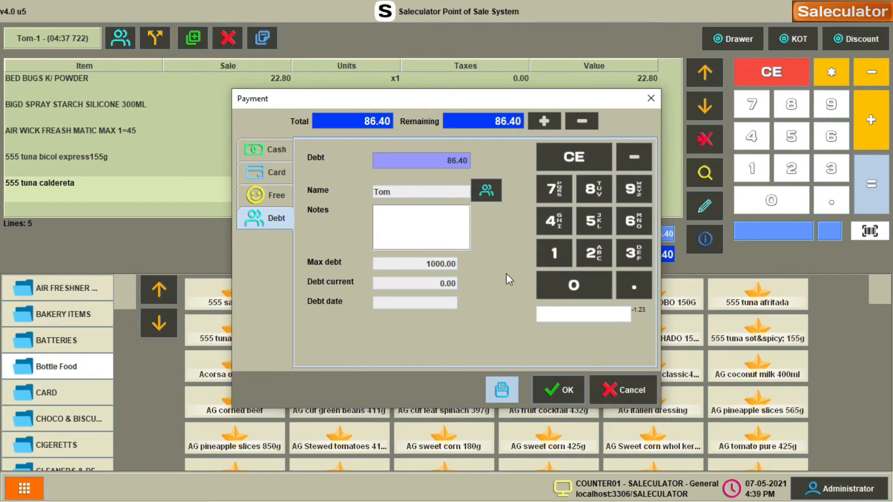
click(563, 392)
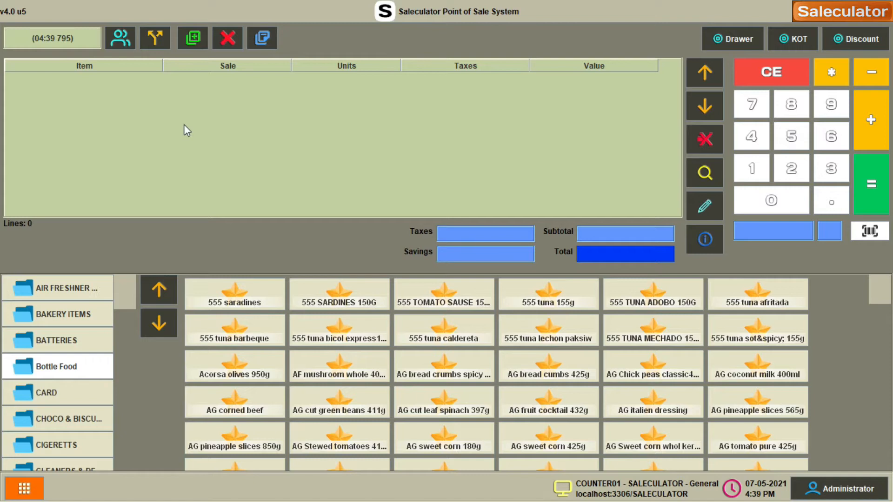
click(24, 488)
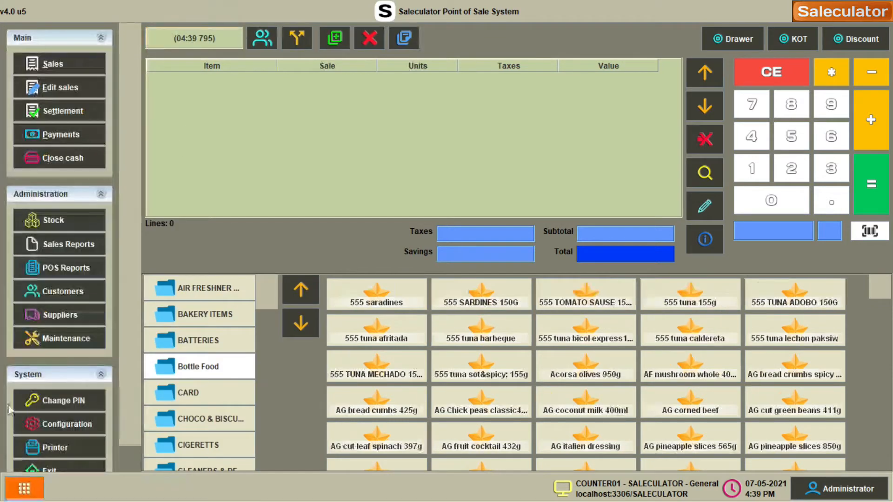
click(65, 88)
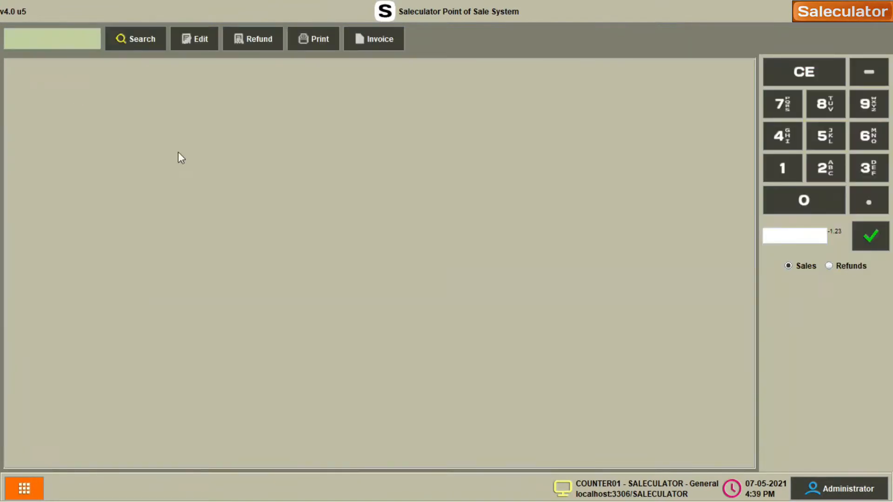
click(141, 43)
click(460, 88)
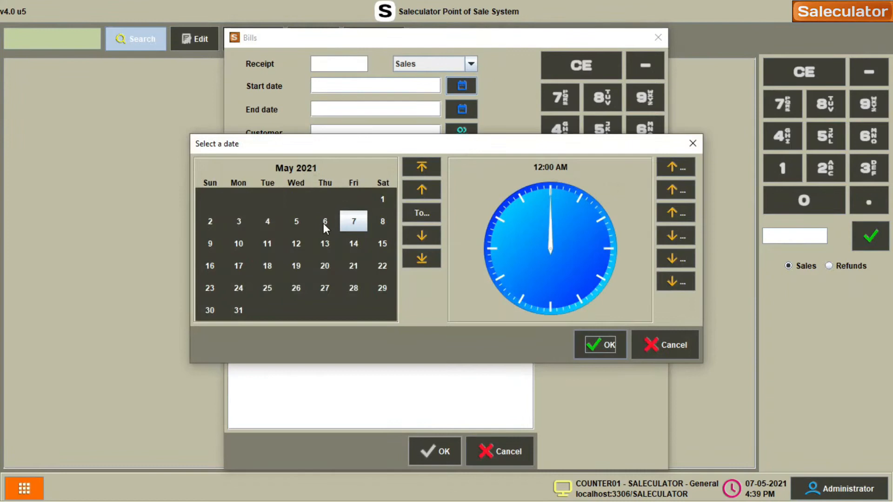
click(601, 345)
click(461, 109)
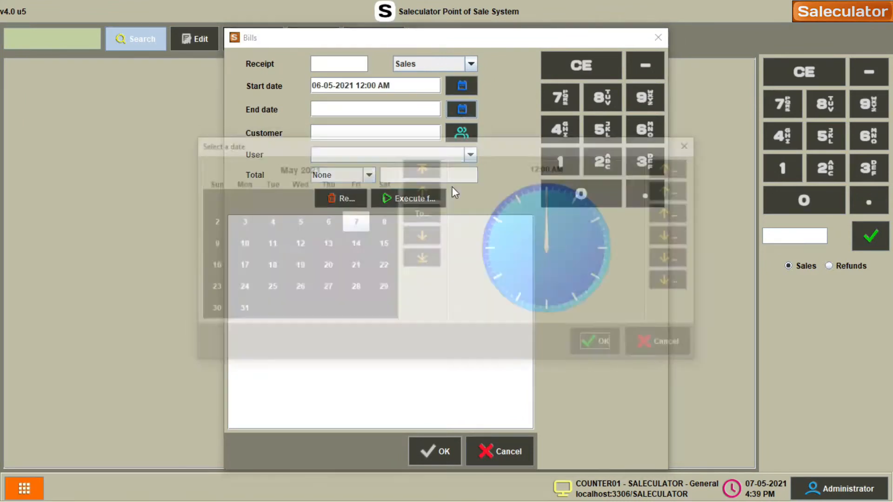
click(379, 222)
click(611, 349)
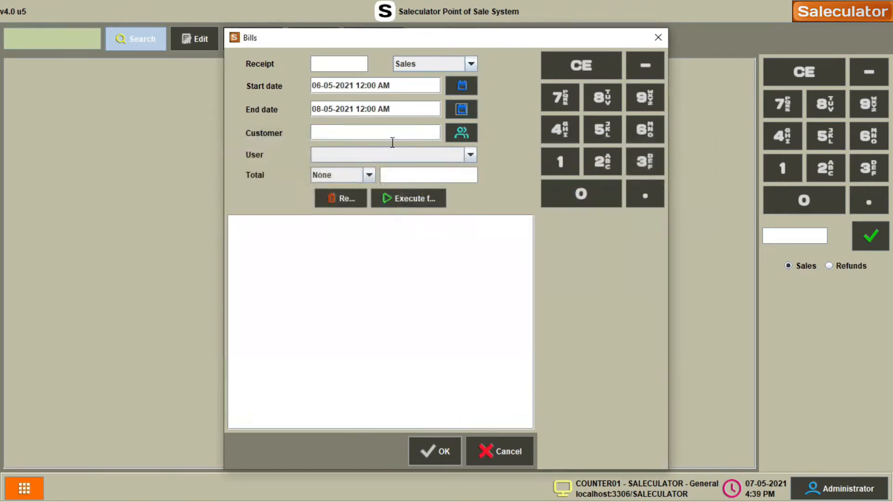
click(398, 194)
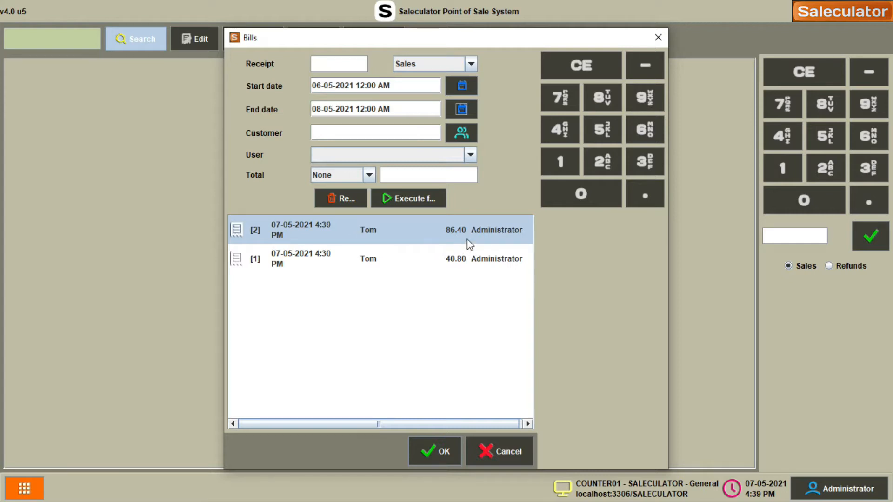
Step: Open the most recent receipt from the search results and examine its customer, items and payment type
click(437, 451)
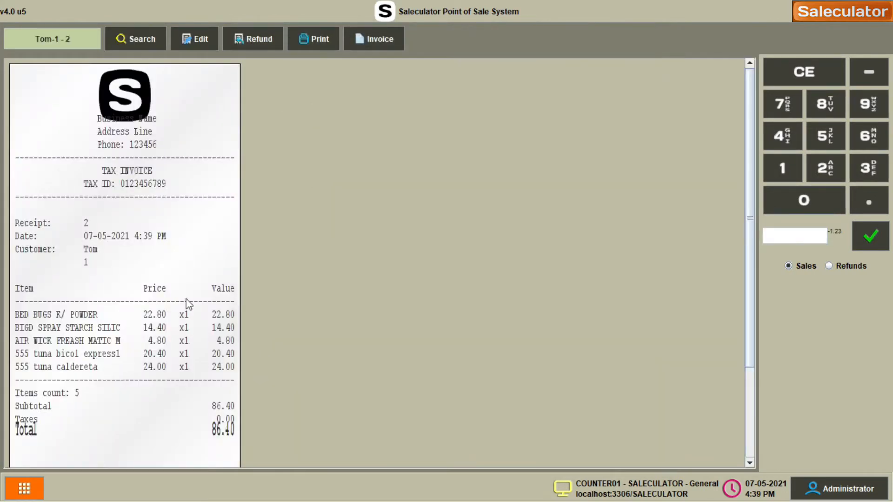
scroll(205, 284, down, 3)
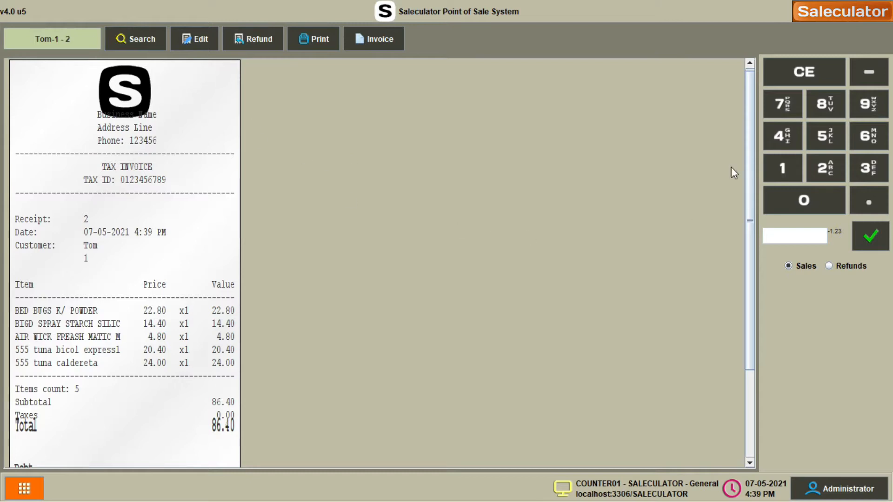
drag(749, 177, 744, 280)
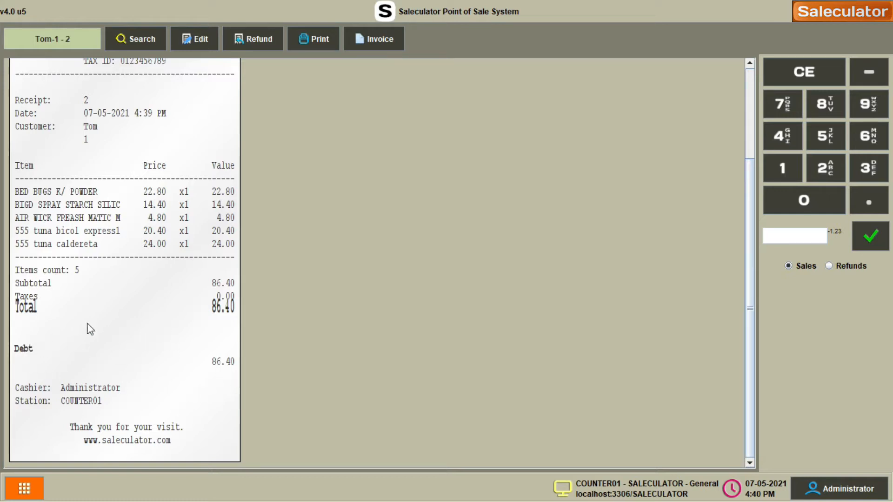
scroll(149, 179, up, 1)
scroll(150, 180, up, 3)
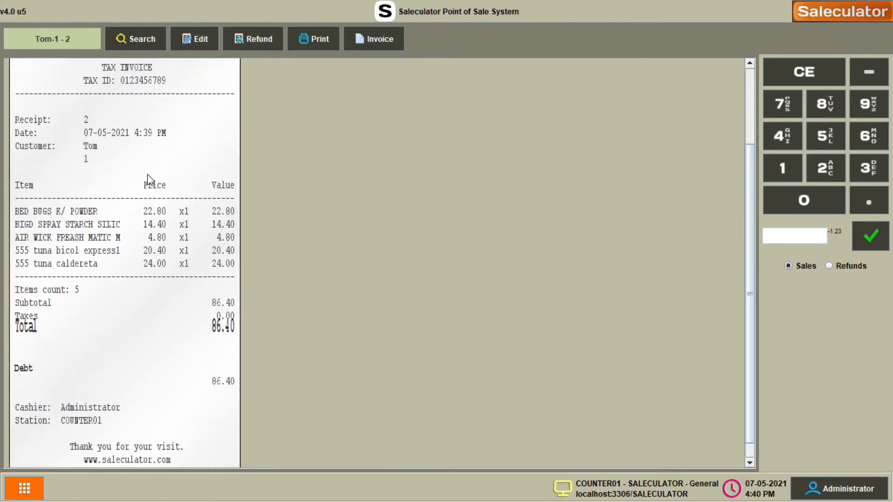
scroll(106, 148, up, 3)
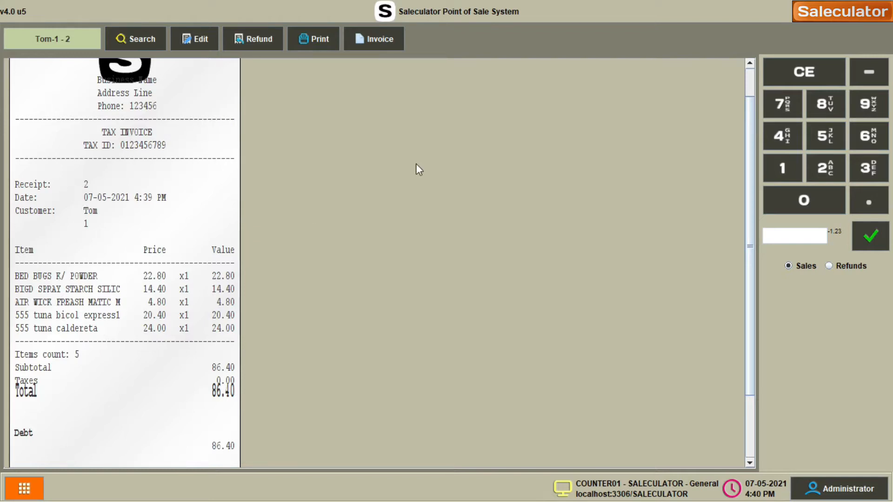
Step: Leave the receipt view and reopen the customer records form
click(25, 488)
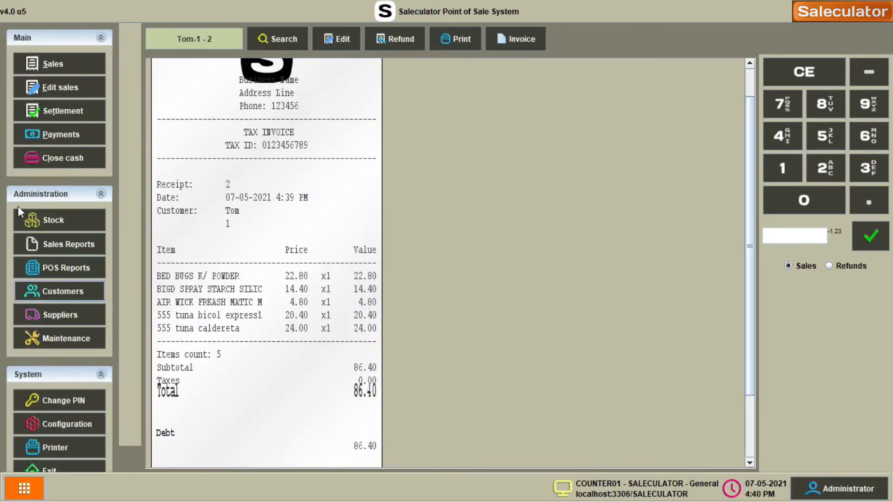
click(61, 61)
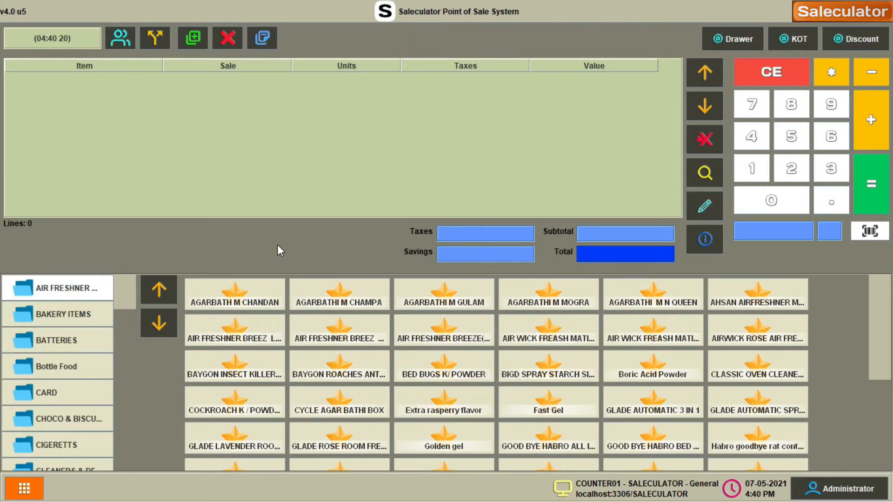
click(24, 489)
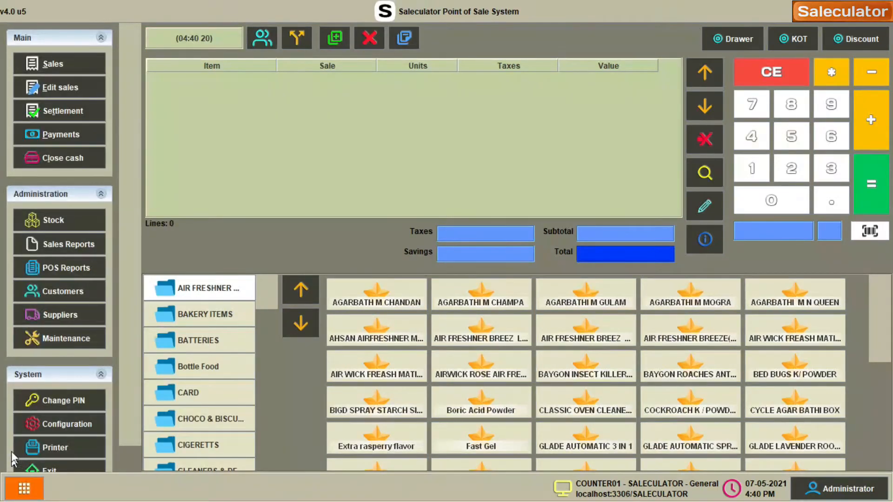
click(66, 291)
click(119, 106)
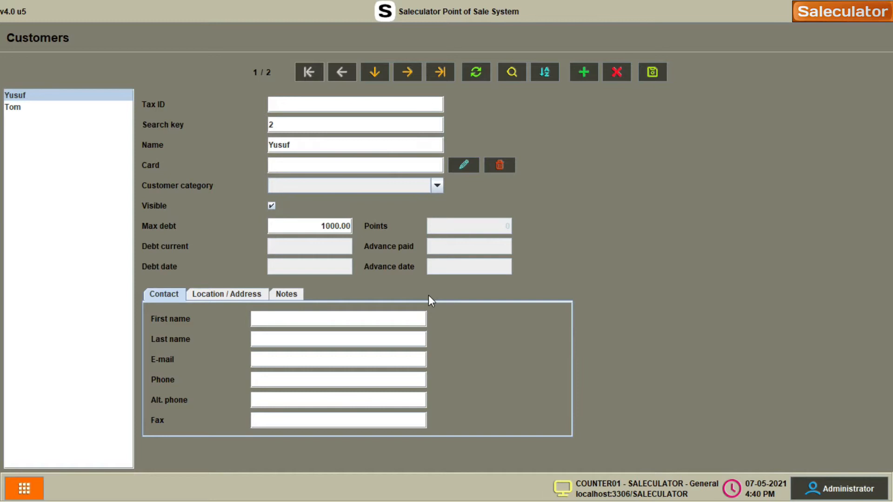
Step: Return to the sales screen and delete the empty receipt assigned to the customer
click(23, 493)
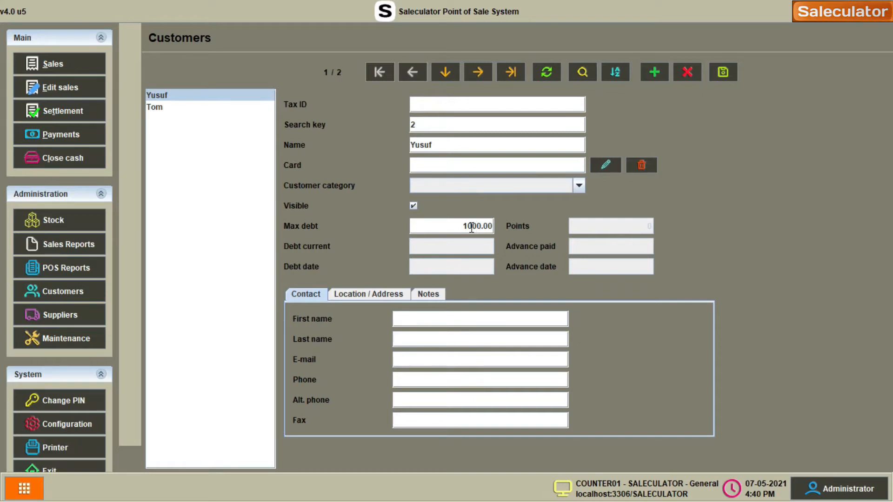
click(62, 66)
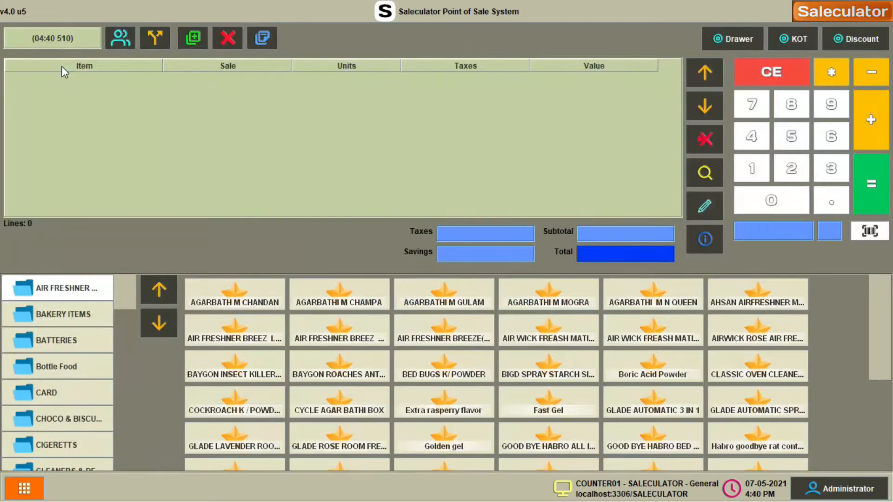
click(228, 37)
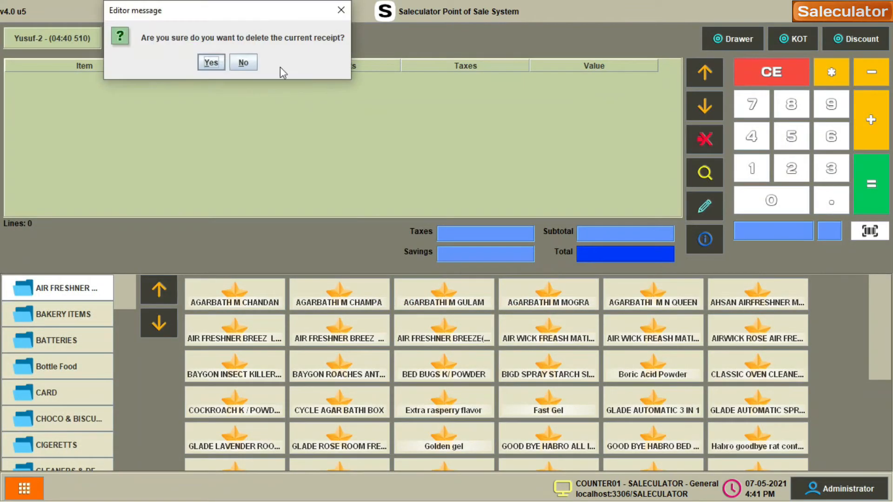
click(210, 63)
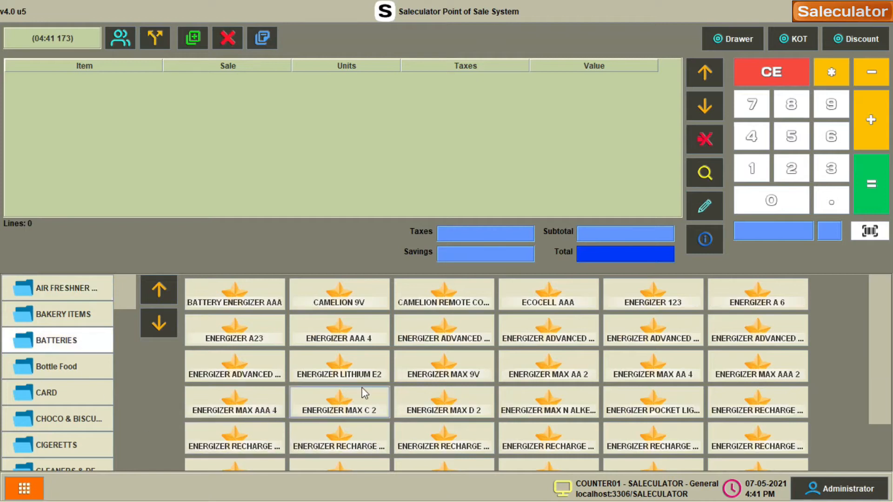
Step: Add ENERGIZER MAX D 2 and ENERGIZER MAX 9V from the BATTERIES category, and start settling the ticket as debt
click(446, 416)
click(446, 377)
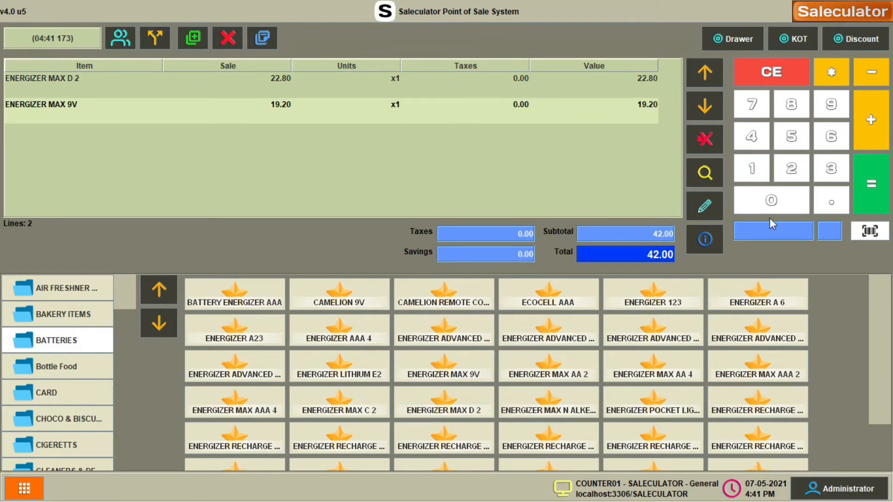
click(871, 188)
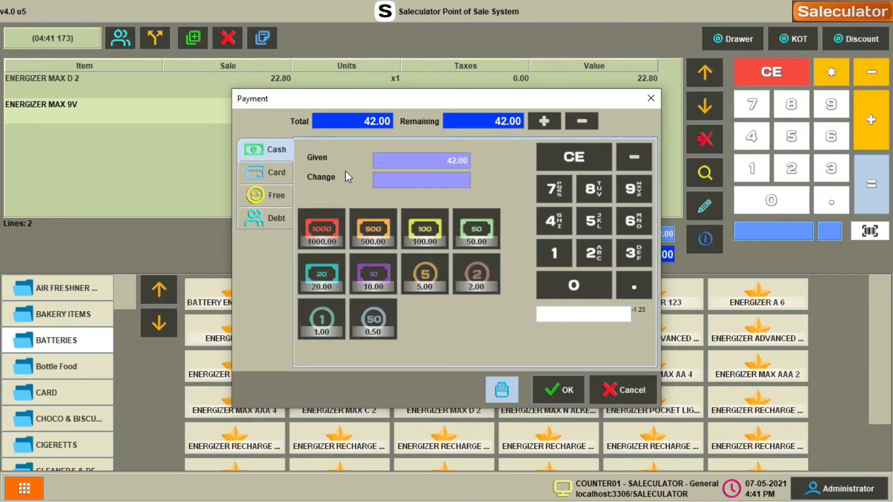
click(276, 217)
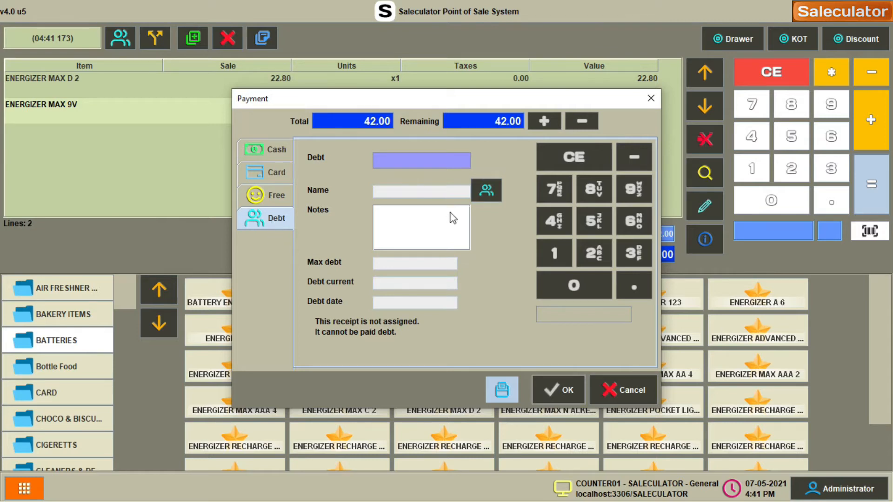
Step: Create a customer with search key 3 and the customer's name, and try to charge the ticket to that customer's debt
click(486, 190)
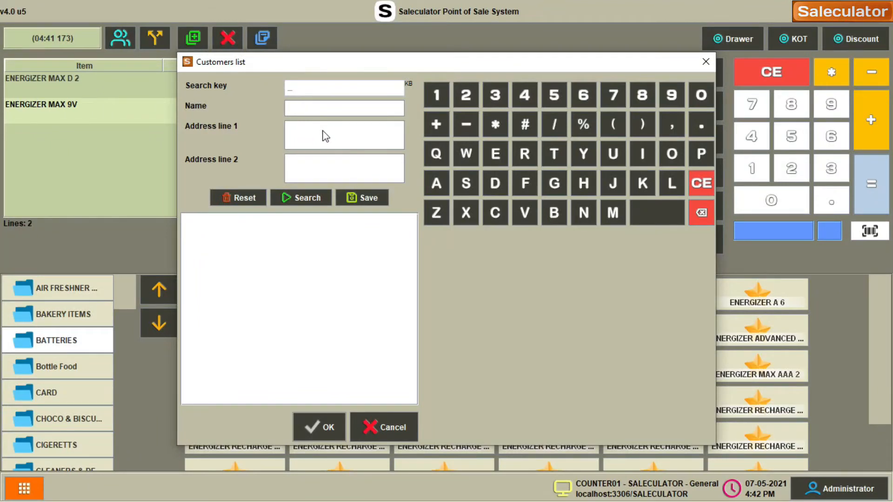
text(3)
click(294, 109)
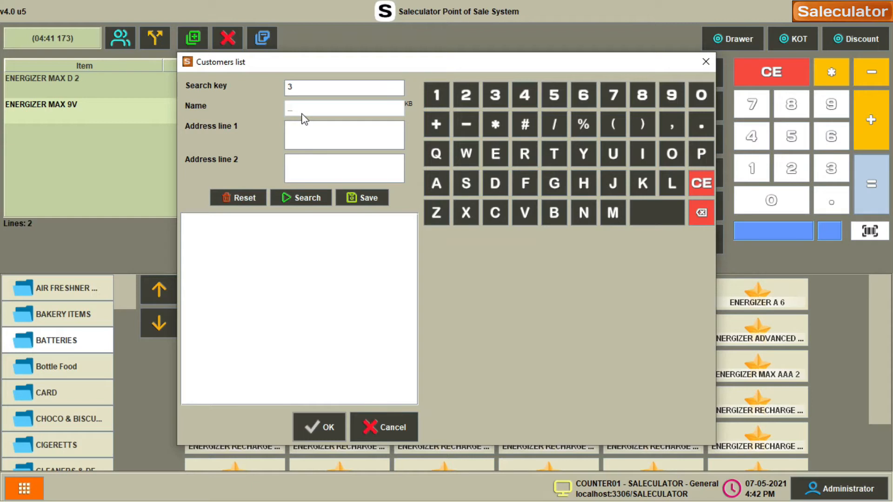
text(Jack)
click(375, 198)
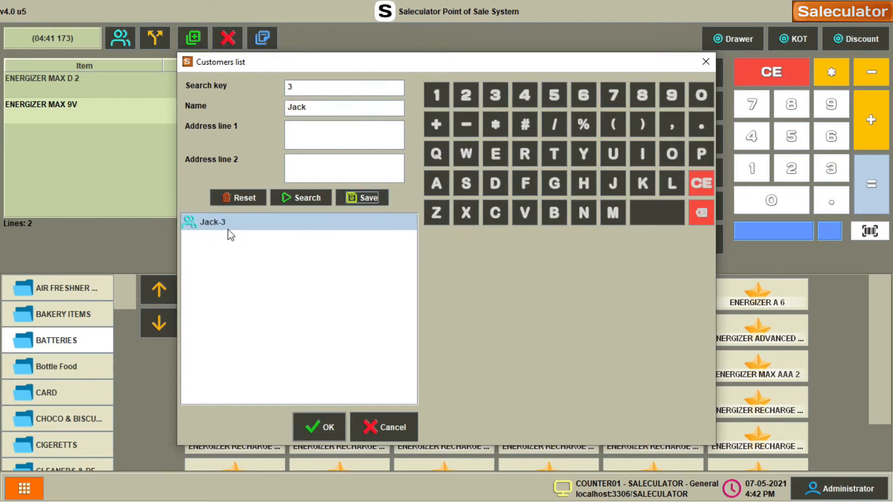
click(319, 427)
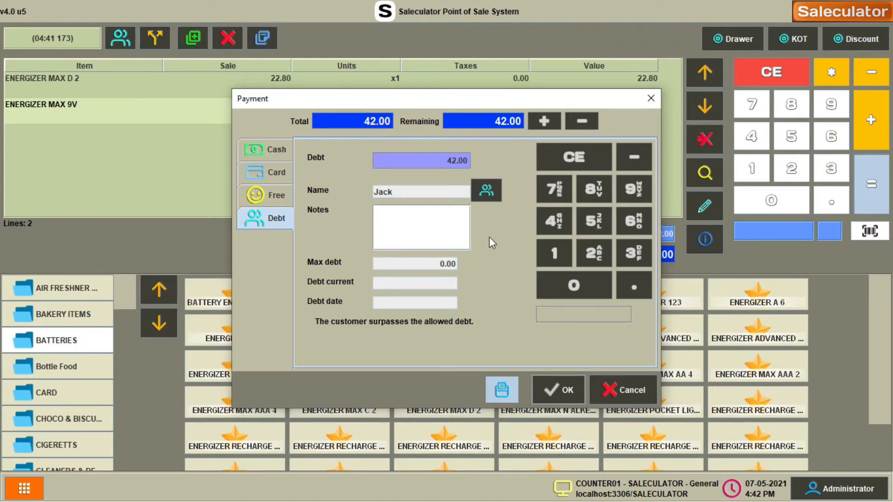
click(625, 393)
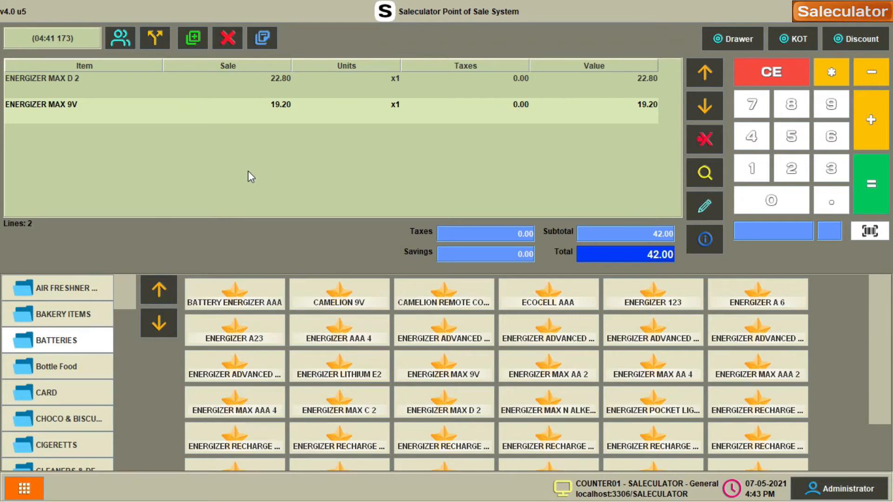
Step: Execute the SQL statement ALTER TABLE CUSTOMERS MODIFY COLUMN MAXDEBT DOUBLE DEFAULT 1000; from the maintenance tools
click(24, 489)
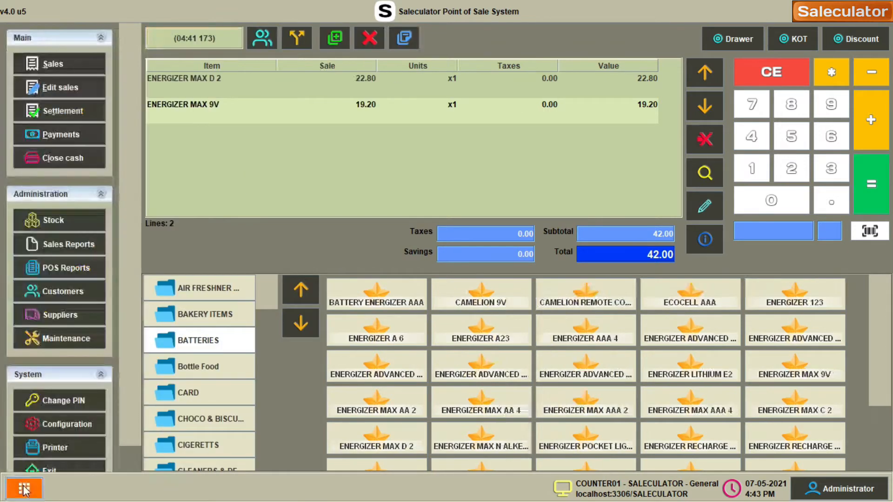
click(66, 339)
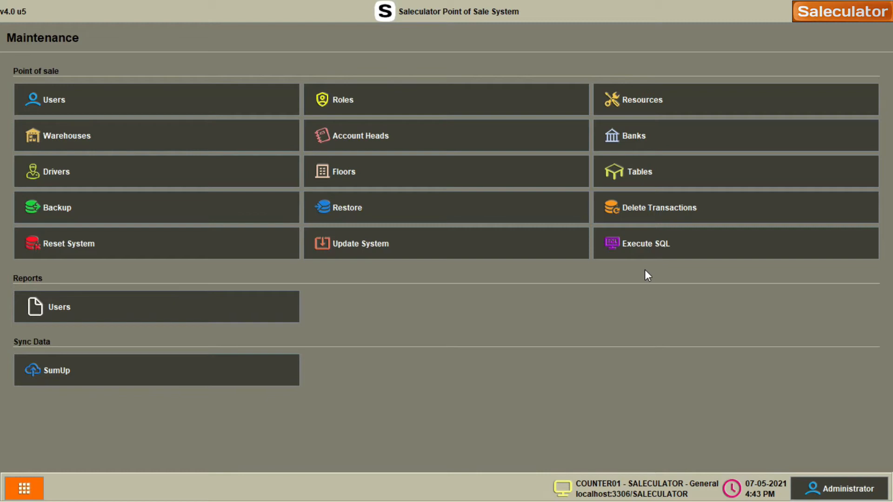
click(664, 243)
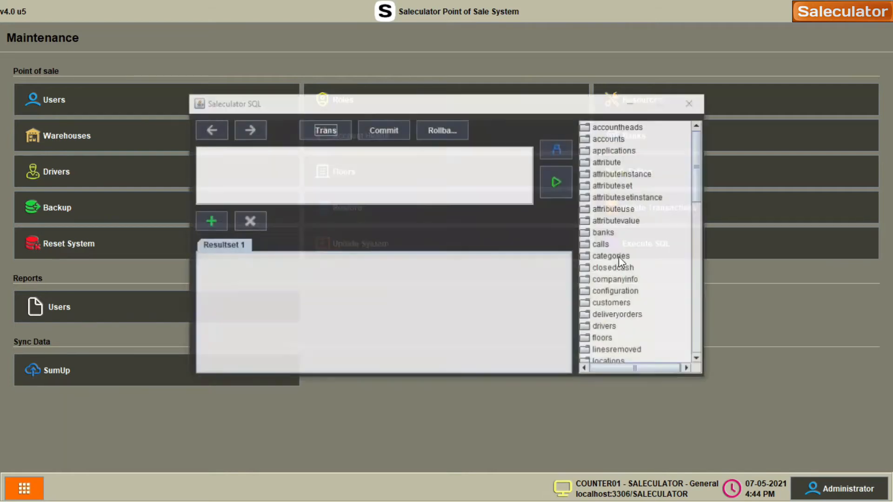
click(260, 163)
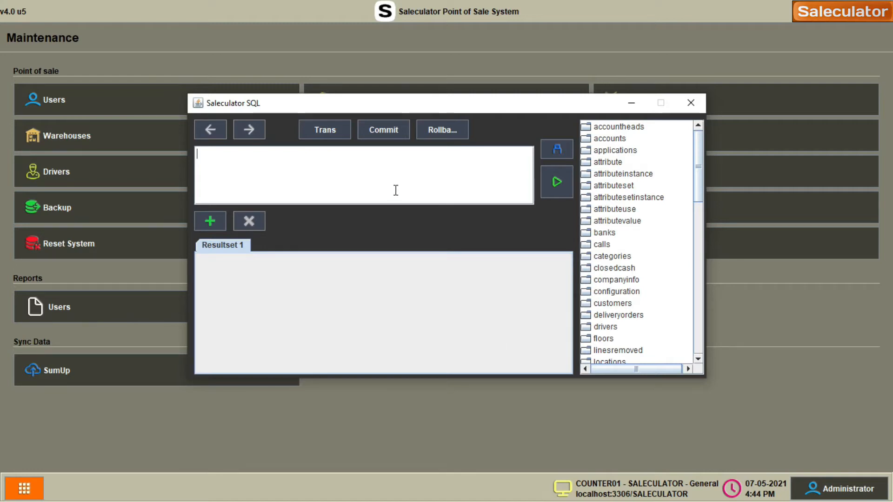
text(ALTER  TABLE  CUSTOMERS  MODIFY COLUMN  MAXDEBT  DOUBLE  DEFAULT  1000;)
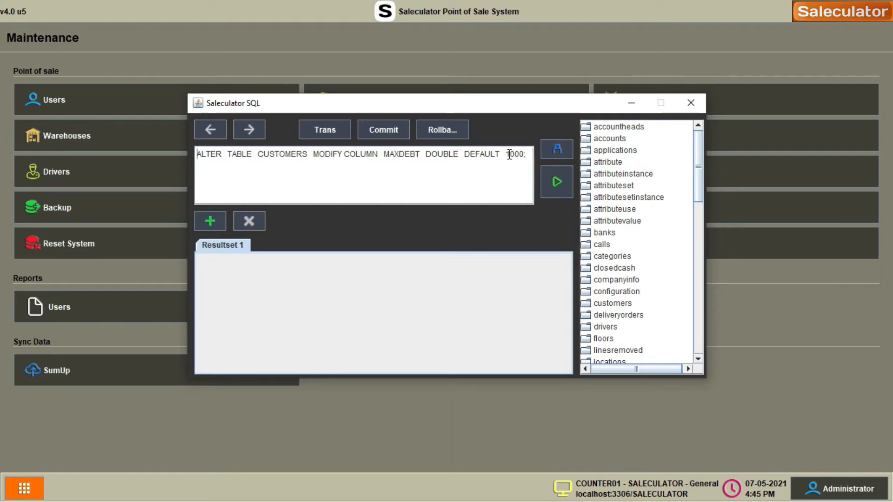
text(;)
click(557, 183)
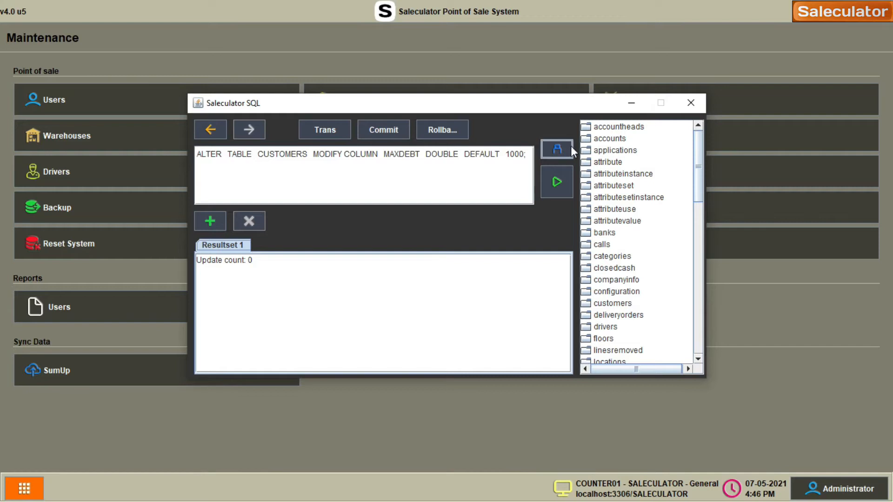
click(698, 107)
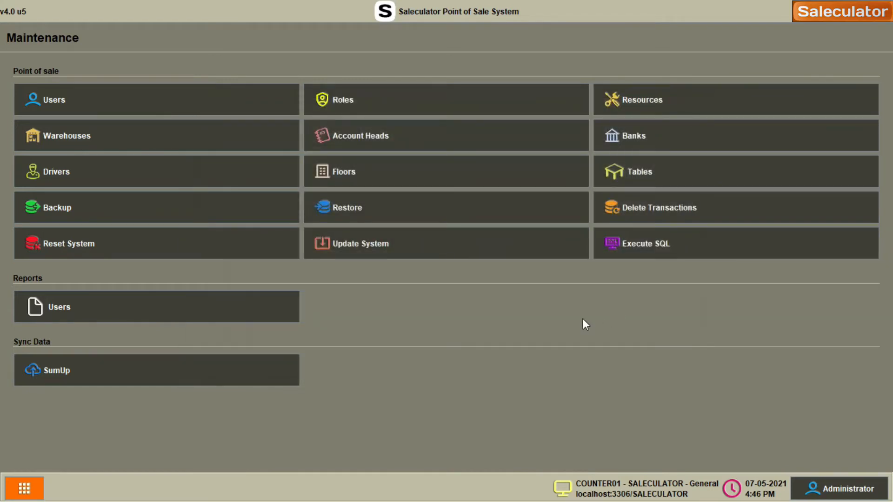
Step: Reopen the sales screen and delete the pending receipt containing the two battery items
click(9, 494)
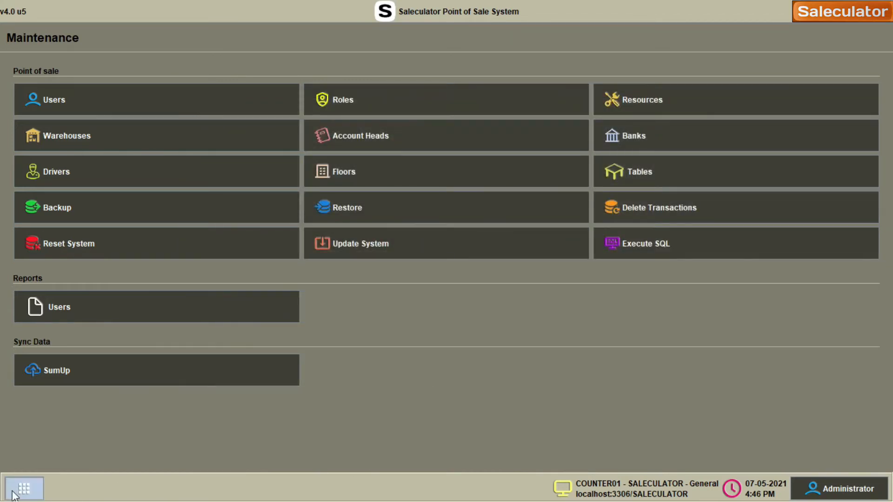
click(55, 66)
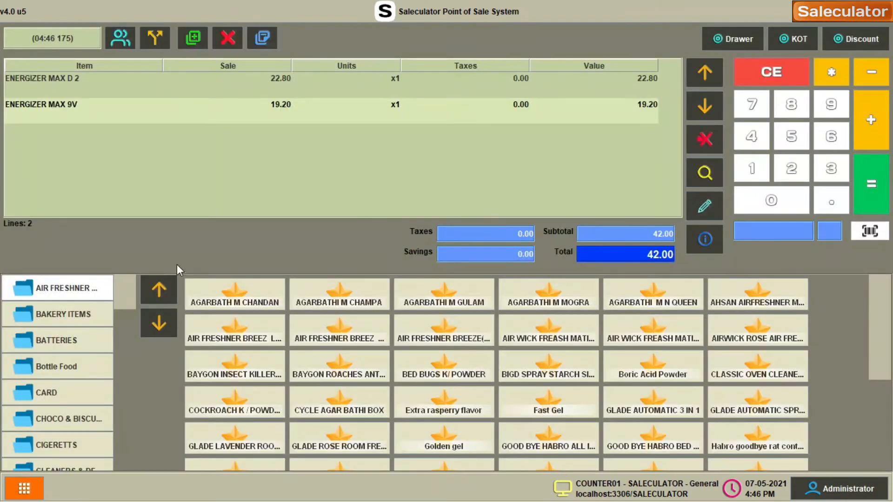
click(228, 38)
click(222, 62)
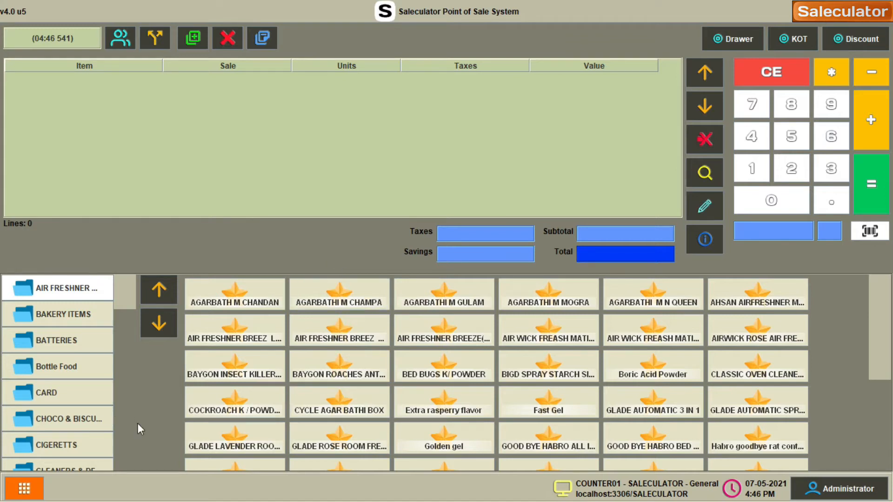
Step: Add BED BUGS K/ POWDER, BIGD SPRAY STARCH SILICONE 300ML and AIR WICK FREASH MATIC MAX 1=45 to the ticket
click(437, 374)
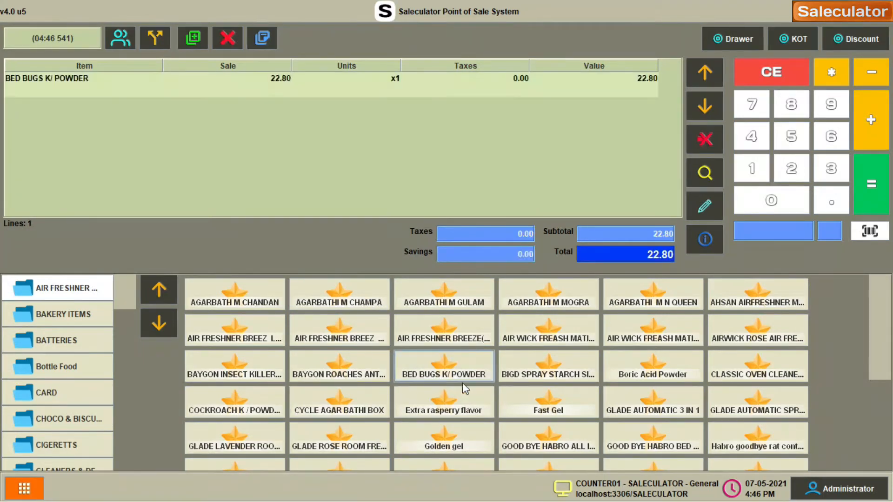
click(535, 371)
click(634, 333)
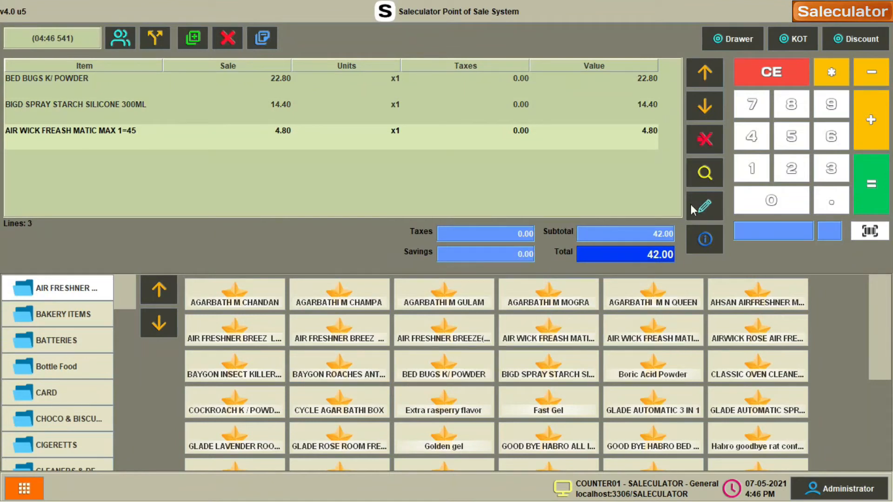
Step: Add BISCUIT britannia marie gold, Barni with choco and Belvita bran from the chocolate and biscuit category to the ticket
click(50, 420)
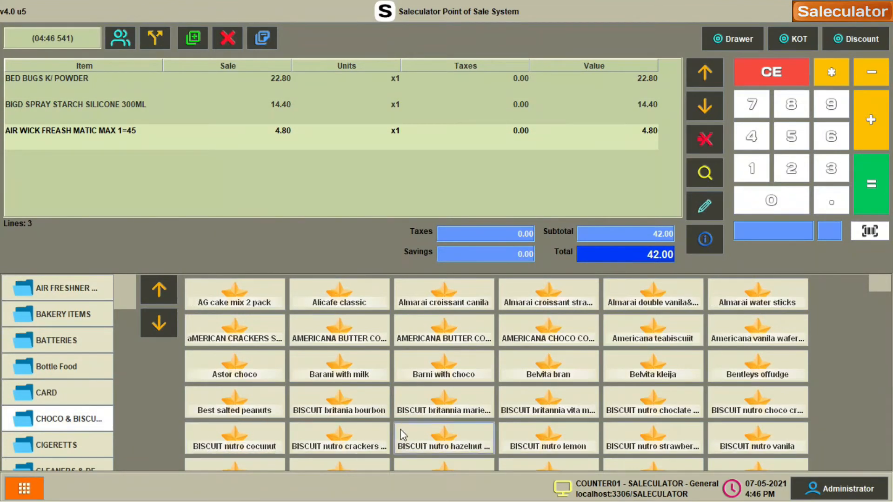
click(444, 405)
click(444, 370)
click(548, 370)
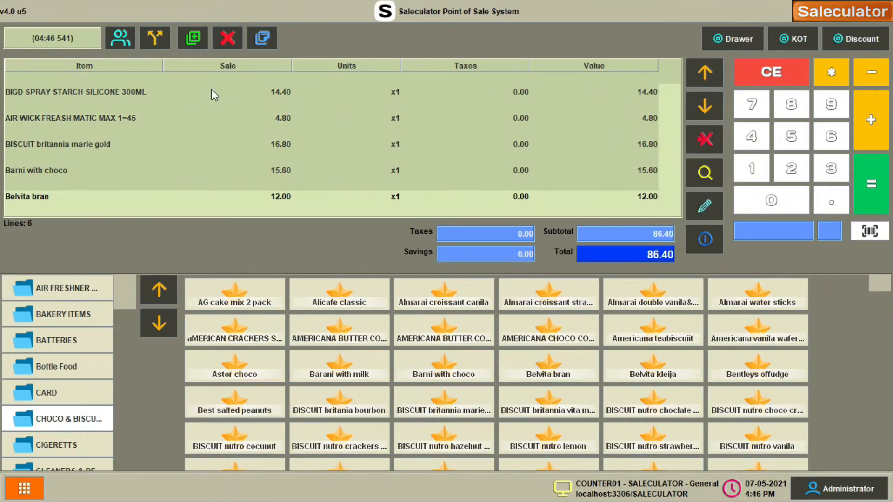
Step: Settle the full ticket as debt, creating and assigning a new customer with search key 4 and the customer's name
click(880, 182)
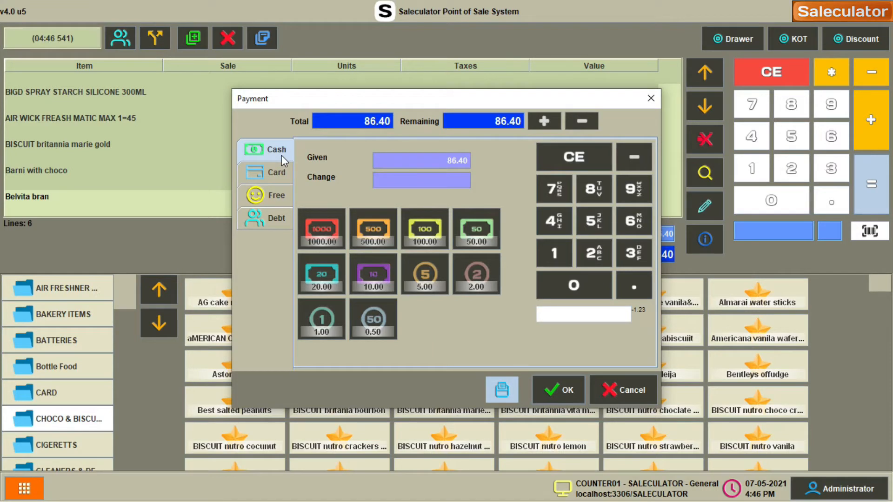
click(269, 220)
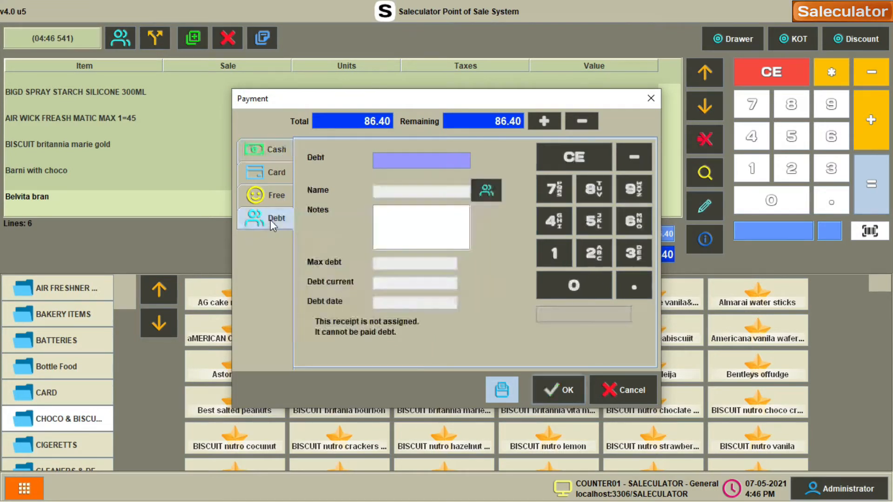
click(491, 193)
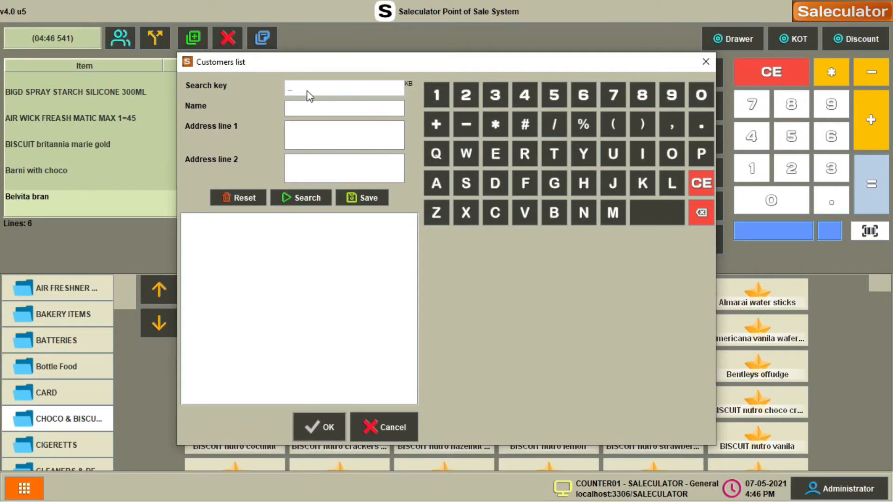
text(4)
click(294, 110)
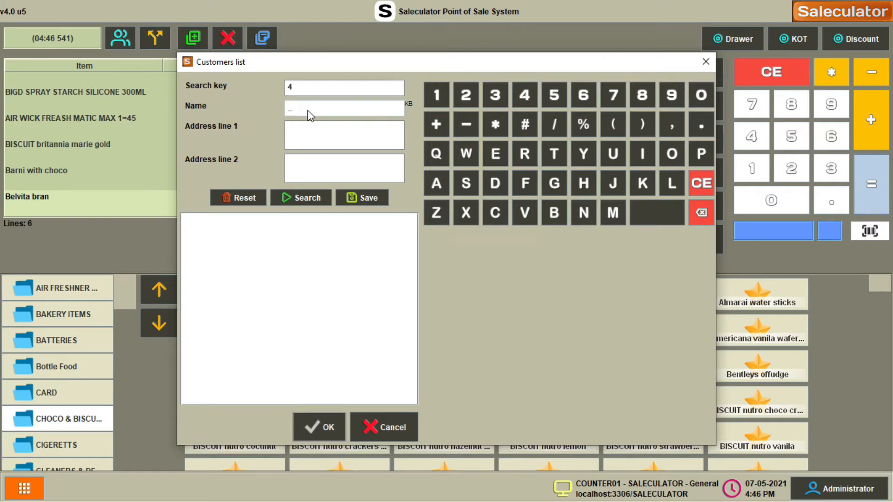
text(Willi)
click(369, 198)
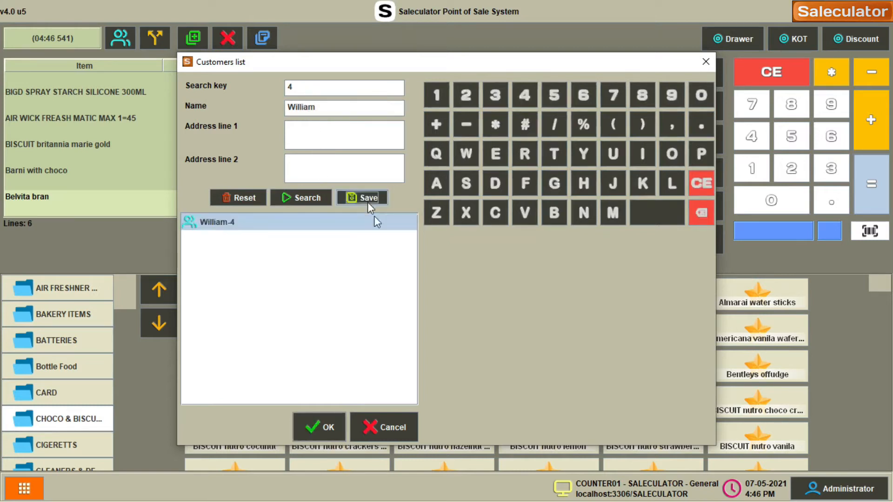
click(319, 428)
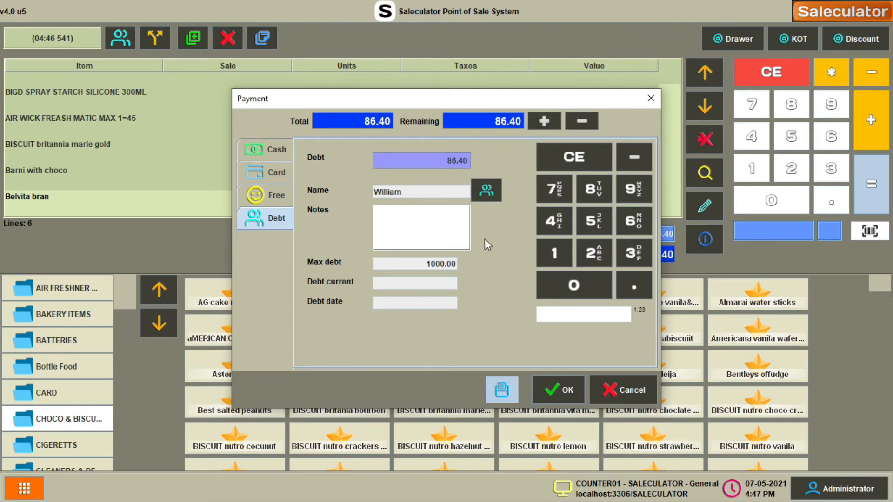
click(564, 394)
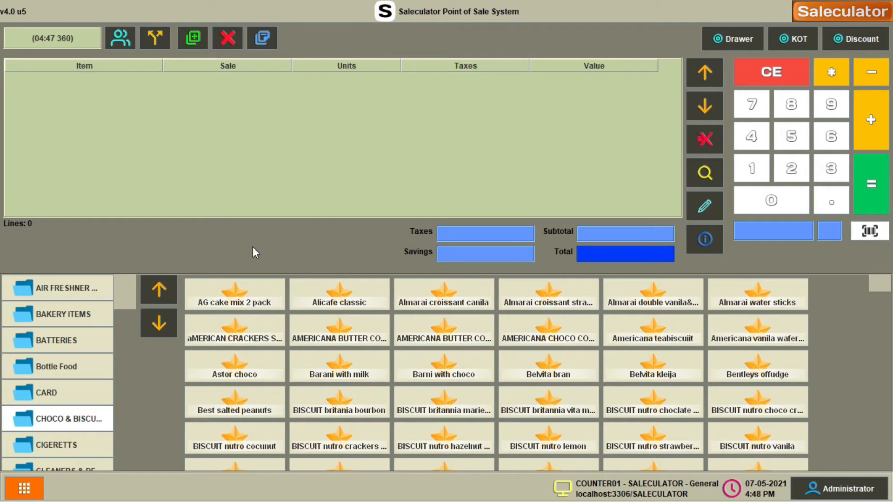
Step: Create a customer with search key 5 and the customer's name from the new sales ticket
click(120, 38)
text(5)
click(311, 108)
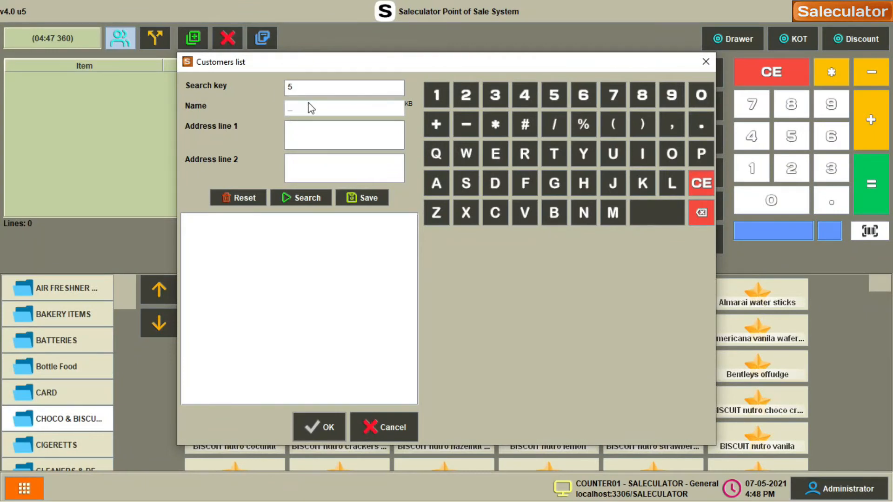
text(Tim)
click(326, 142)
click(357, 197)
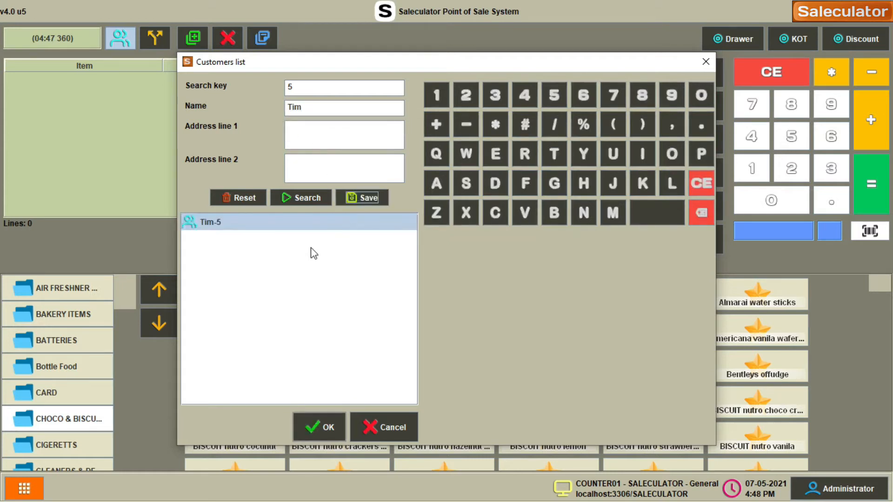
Step: Assign the new customer to the ticket and add AMERICANA BUTTER COOKIES 6PCK, Barni with choco, Belvita bran and Belvita kleija
click(319, 426)
click(443, 338)
click(444, 374)
click(549, 375)
click(652, 375)
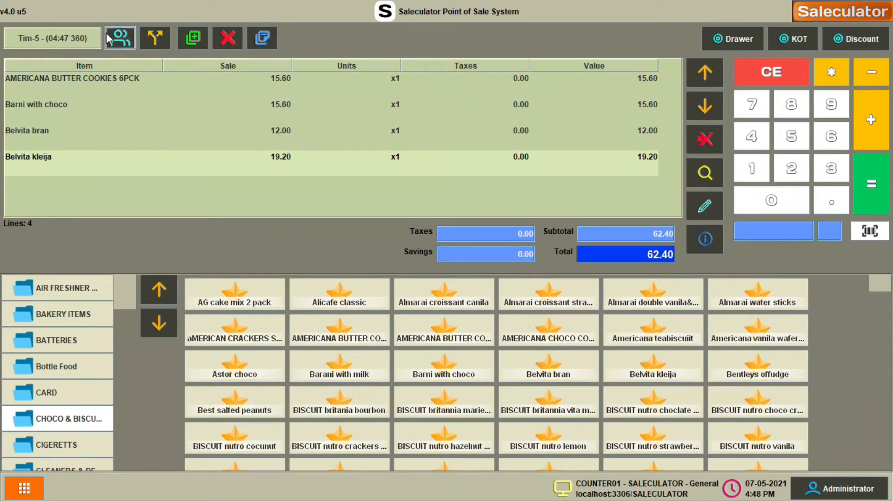
Step: Settle the full ticket as debt on the assigned customer
click(861, 209)
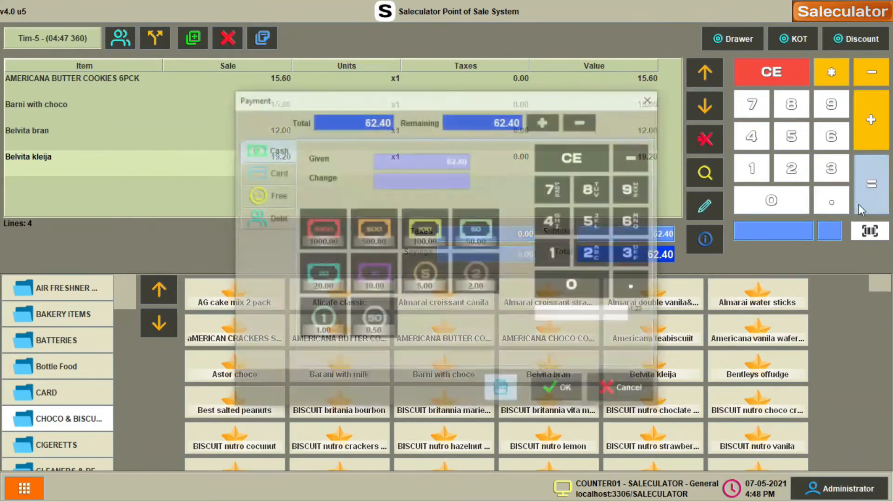
click(259, 217)
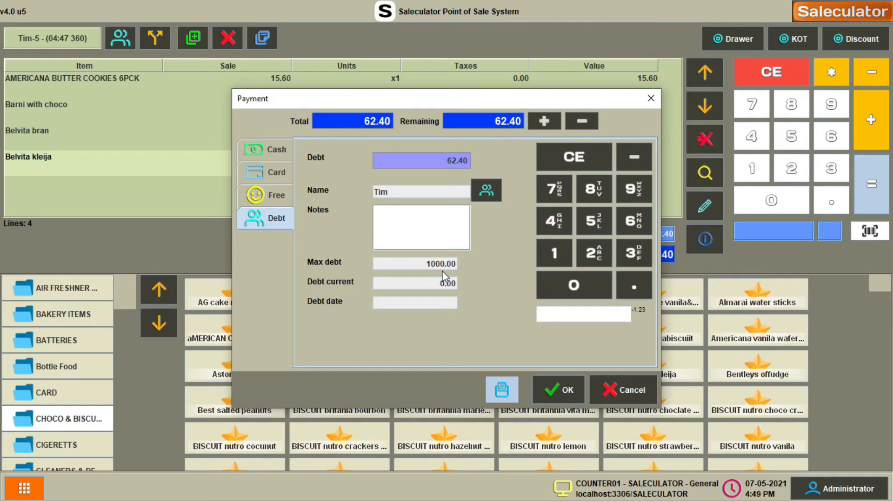
click(561, 389)
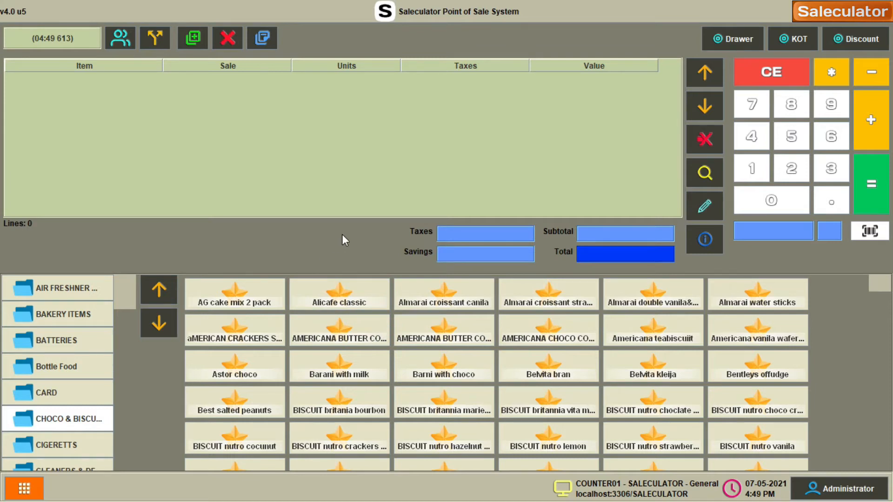
Step: Add Barani with milk, Barni with choco, Belvita bran and AMERICANA CHOCO COOKIES 450G to the new ticket
click(347, 373)
click(470, 368)
click(568, 358)
click(561, 337)
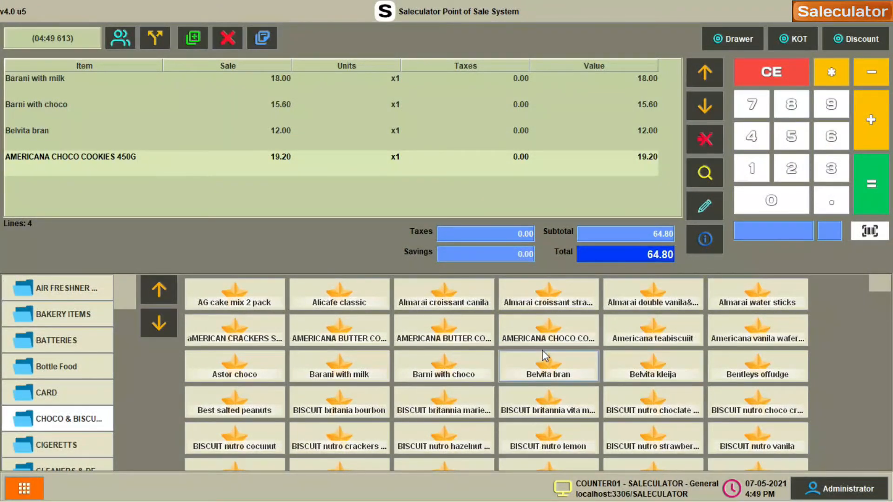
Step: Add Almarai croissant strawberry55g, Almarai croissant canila, AMERICANA BUTTER COOKIES 450G and BISCUIT britania bourbon to the ticket
click(539, 300)
click(421, 302)
click(319, 338)
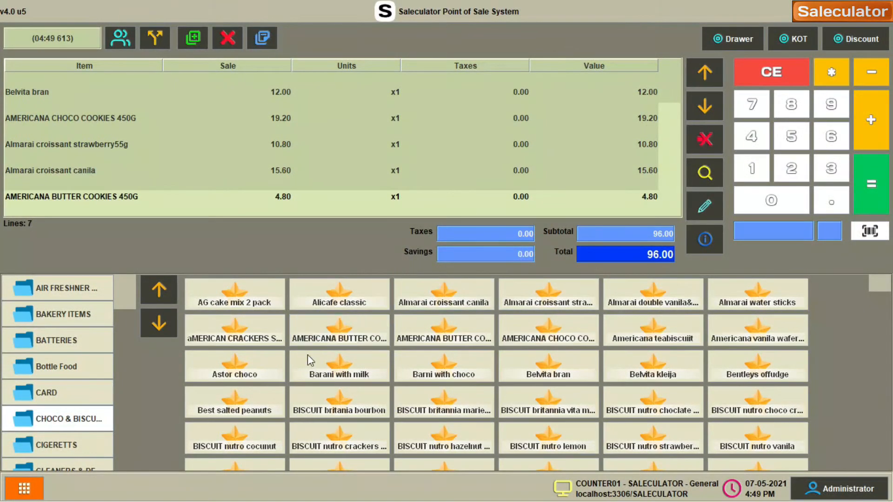
click(338, 405)
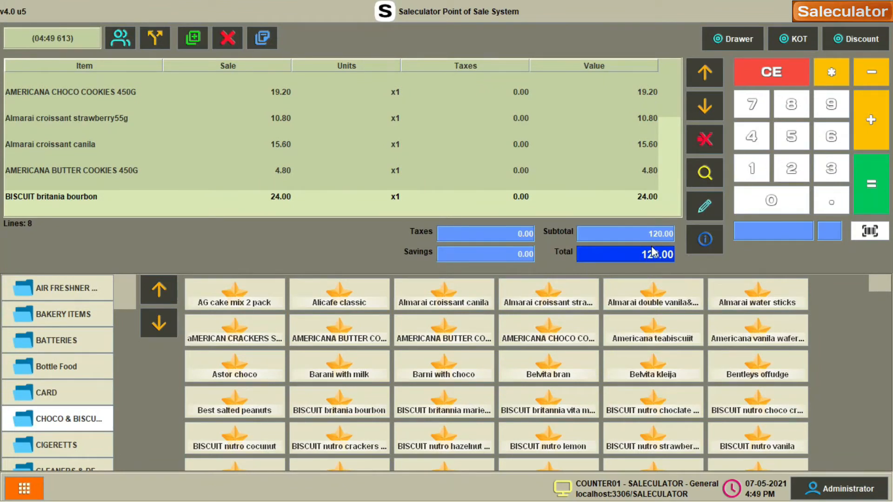
Step: Start the ticket's payment and record a partial cash payment of 60
click(878, 200)
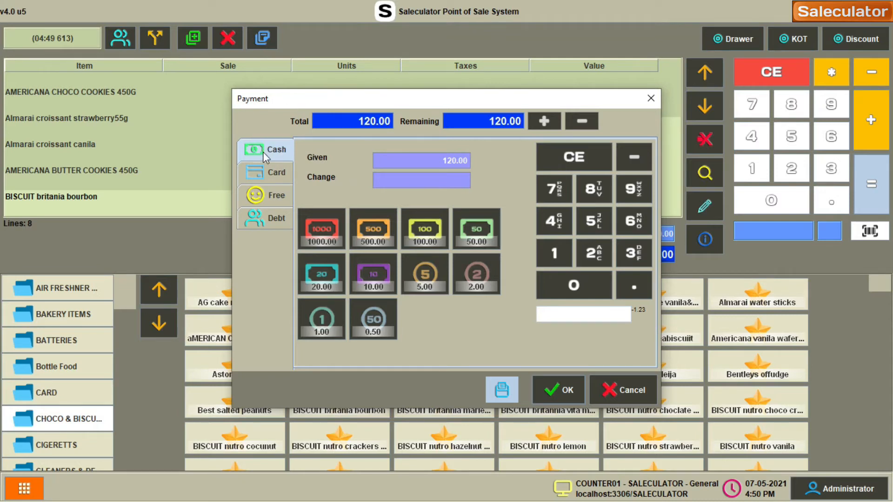
click(635, 225)
click(579, 287)
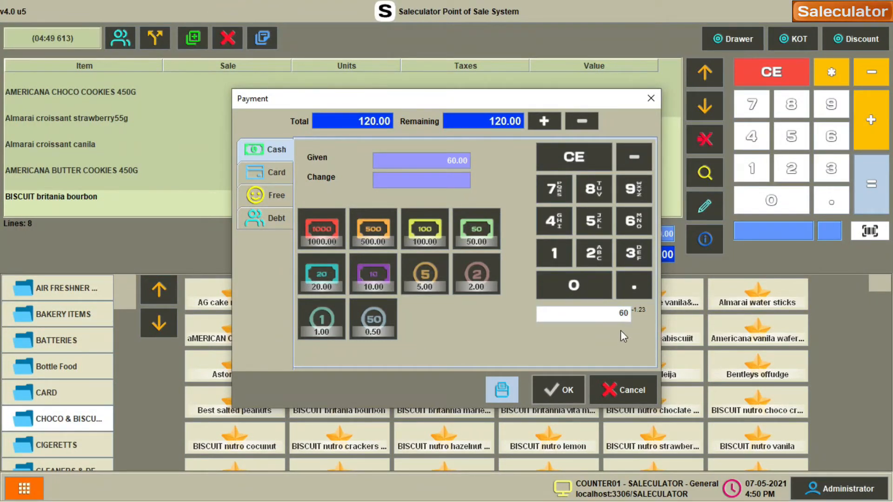
click(545, 121)
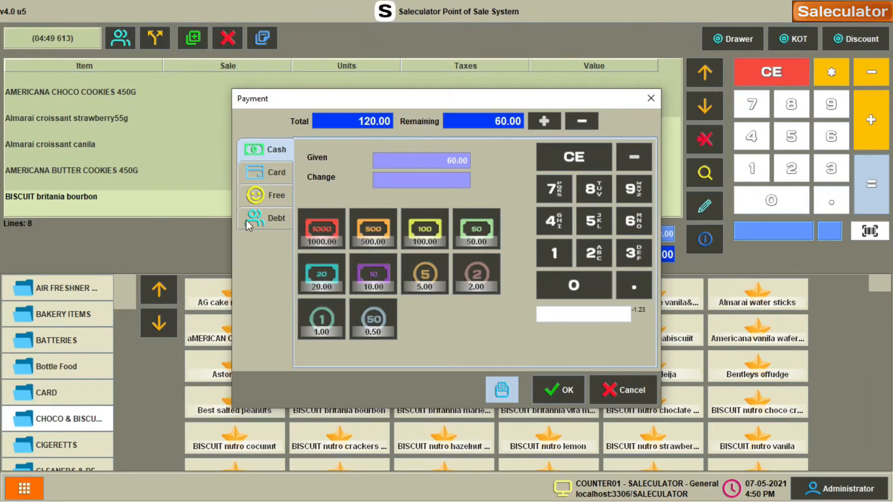
Step: Settle the remaining amount as debt, creating and assigning a new customer with search key 6 and the customer's name
click(267, 221)
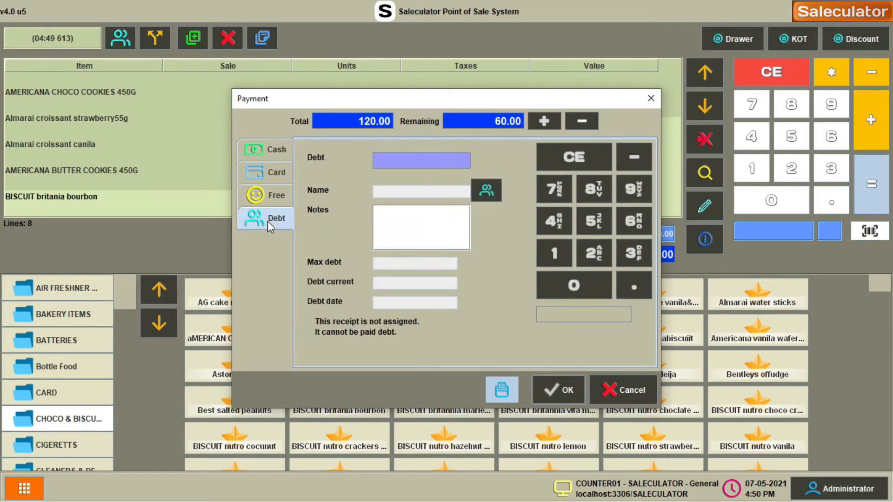
click(486, 190)
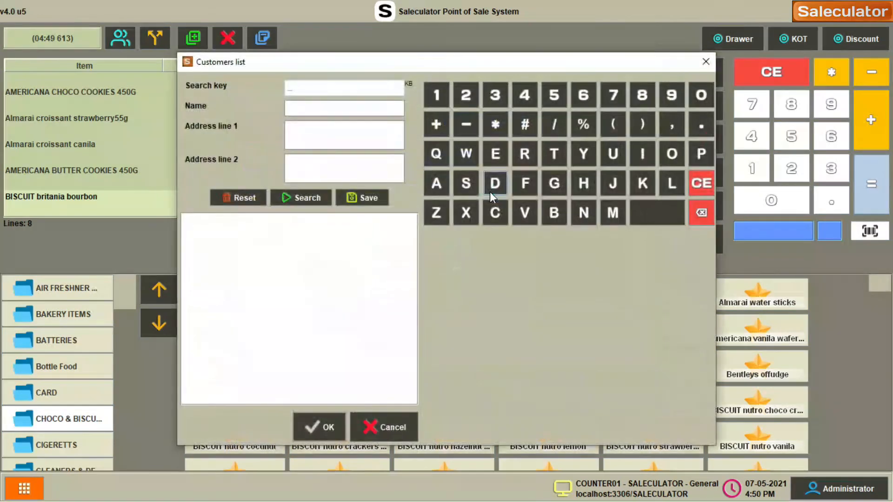
text(6)
click(314, 114)
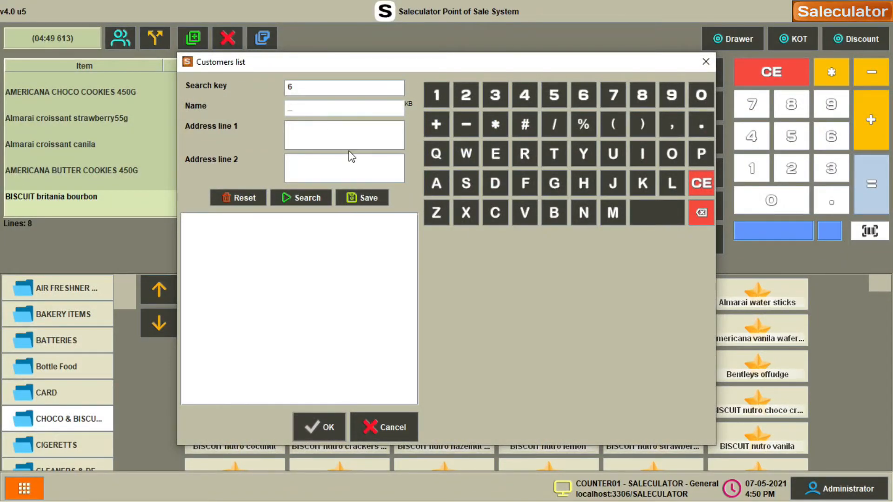
text(Imran)
click(359, 197)
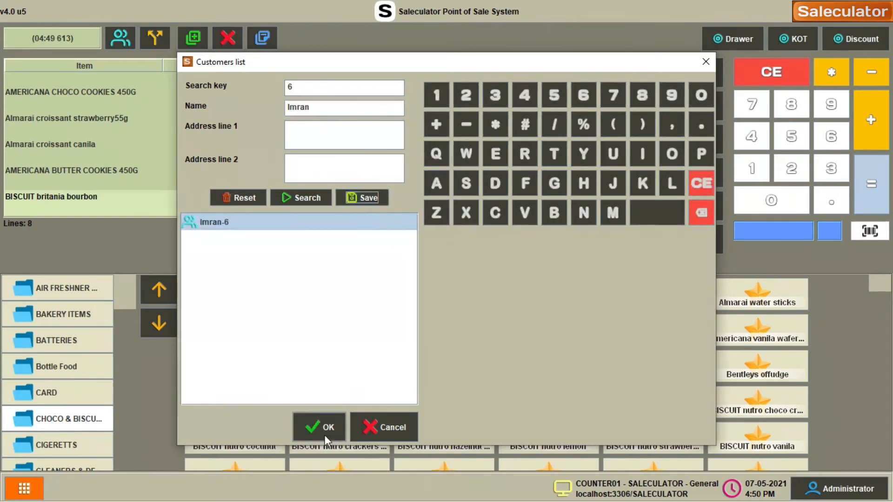
click(312, 428)
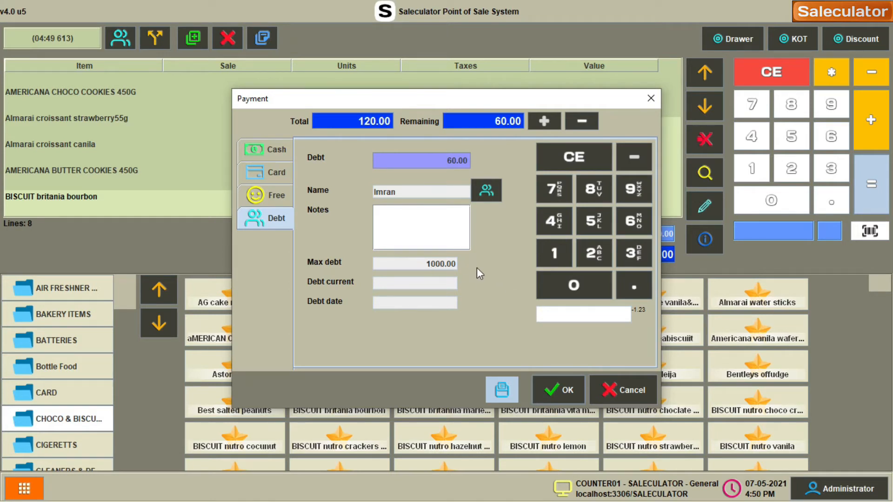
click(558, 391)
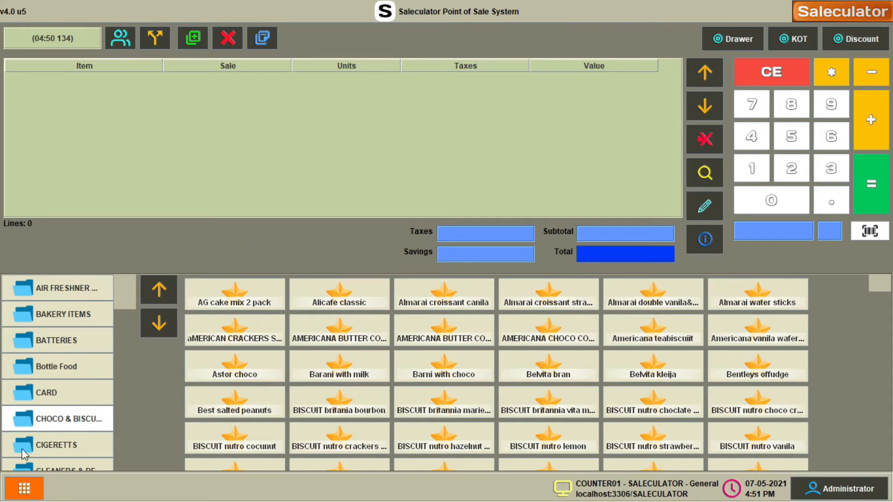
Step: Review the receipt of sale 5 in Settlement, checking its customer and cash and debt split, and return to the sales screen
click(18, 480)
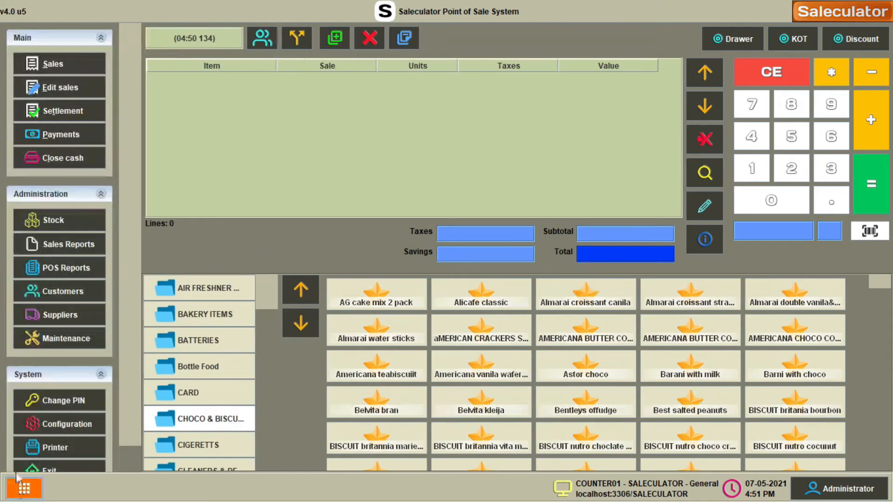
click(58, 109)
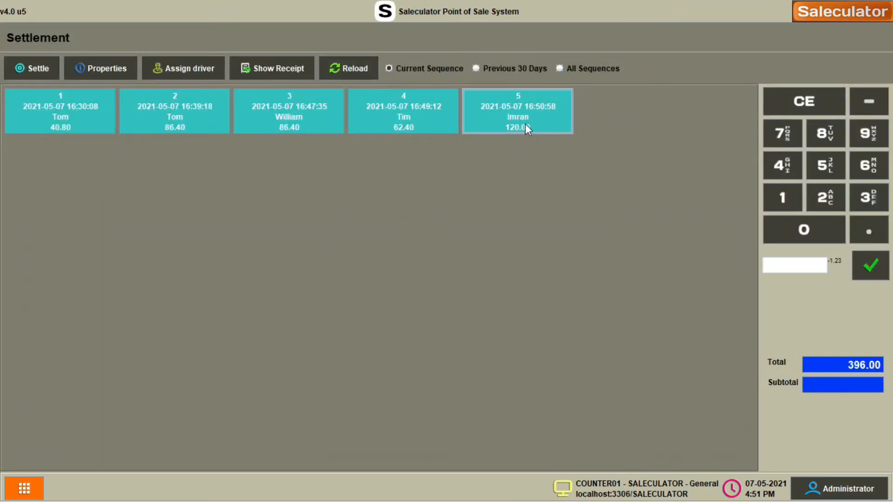
click(526, 123)
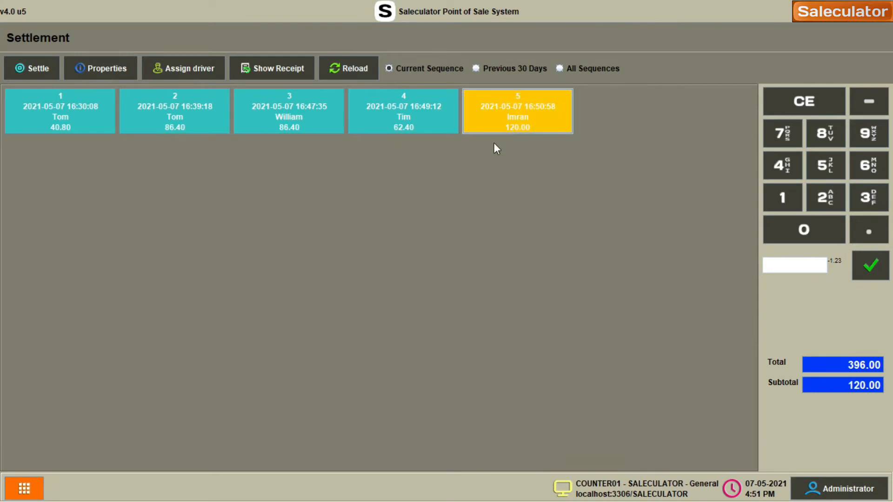
click(269, 73)
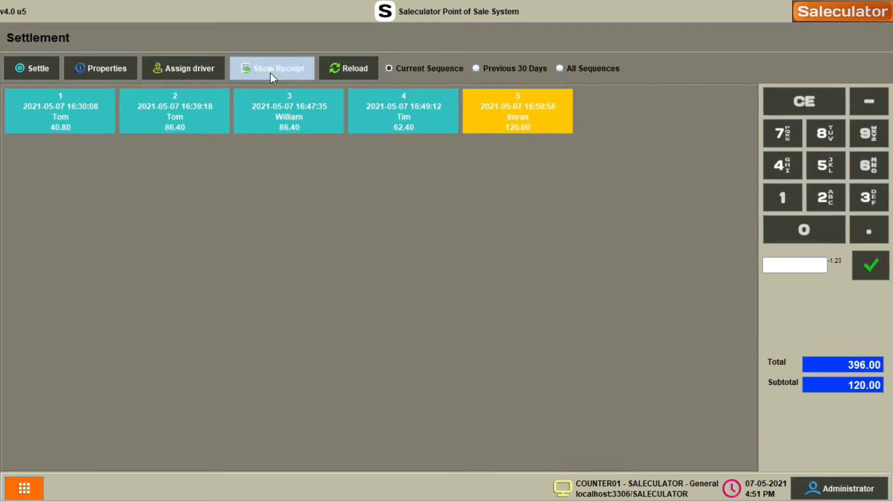
scroll(503, 259, down, 1)
scroll(502, 258, down, 1)
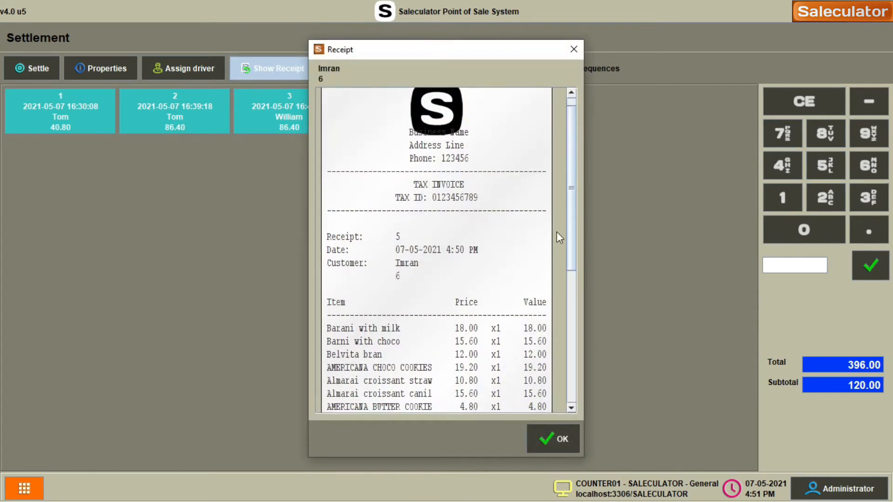
drag(570, 241, 578, 375)
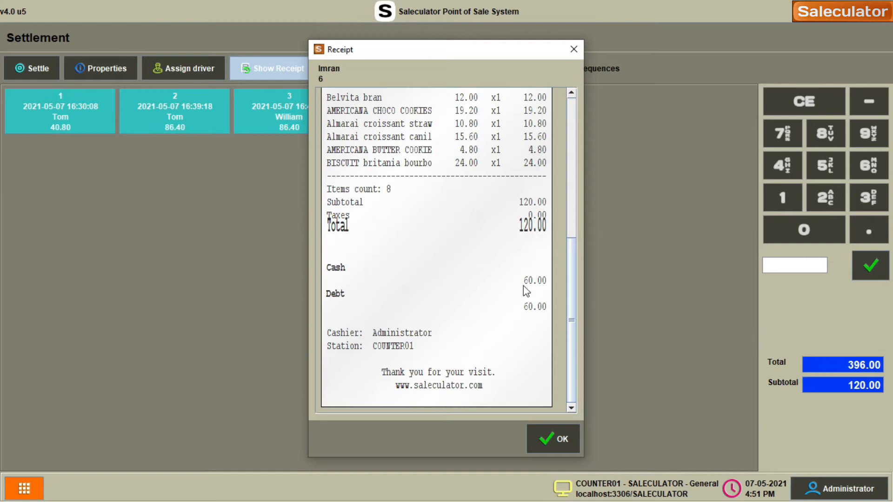
drag(573, 325, 556, 168)
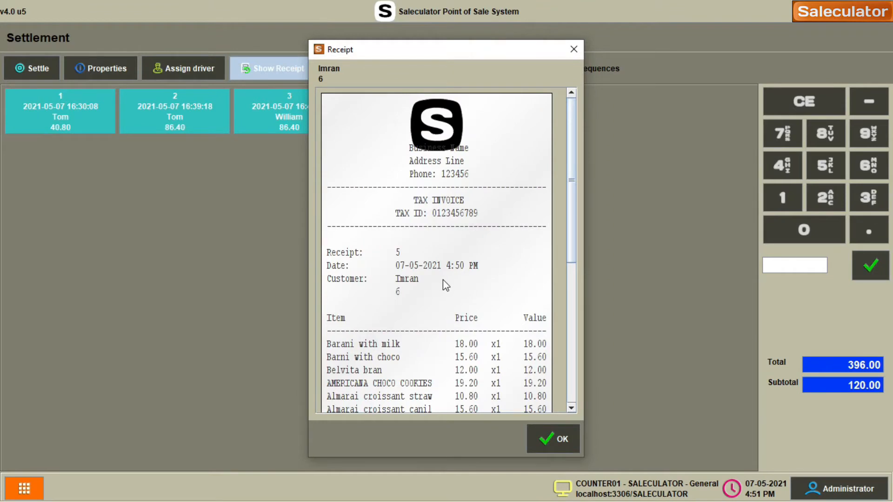
click(556, 439)
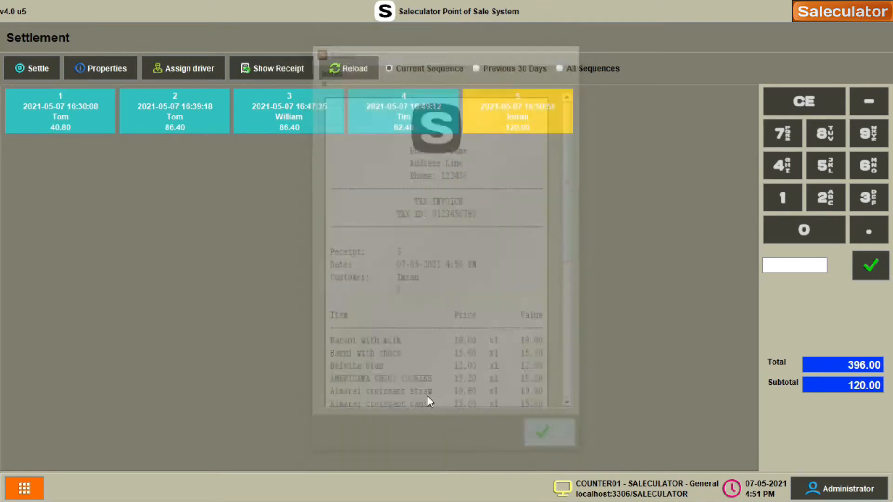
click(41, 489)
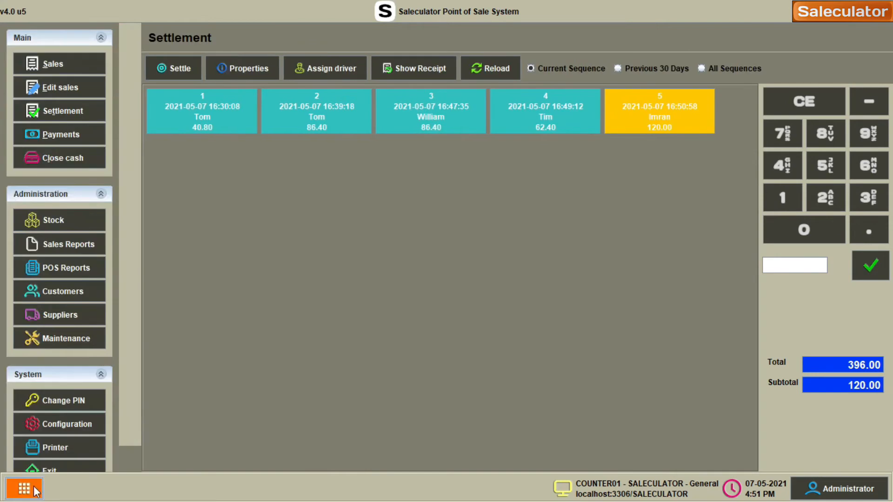
click(65, 66)
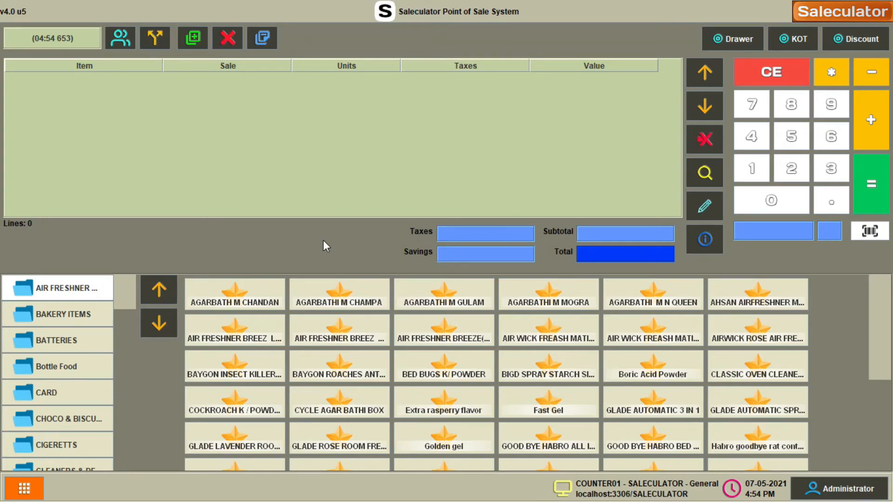
Step: Run the Customers report and examine each customer's current debt, debt date and maximum debt
click(24, 488)
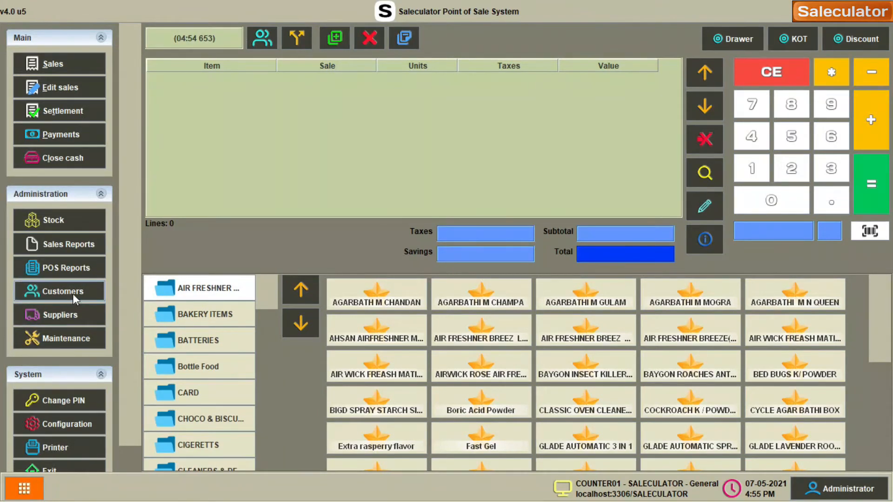
click(46, 297)
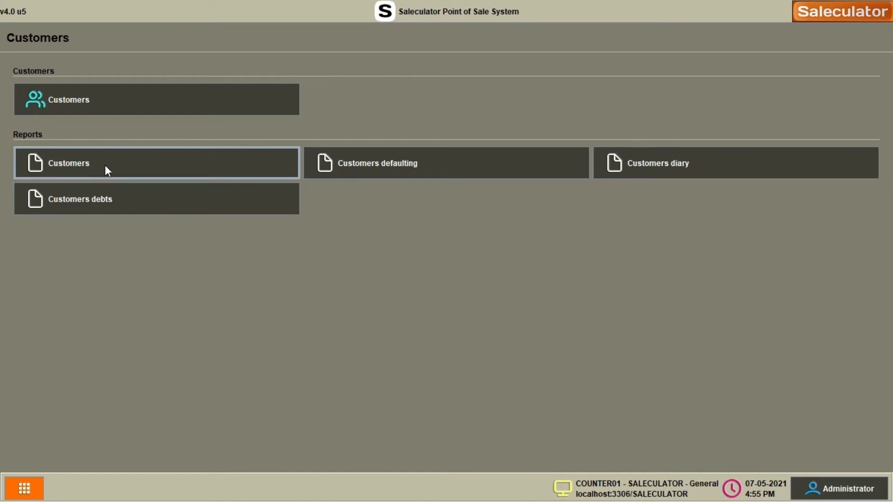
click(158, 164)
click(849, 151)
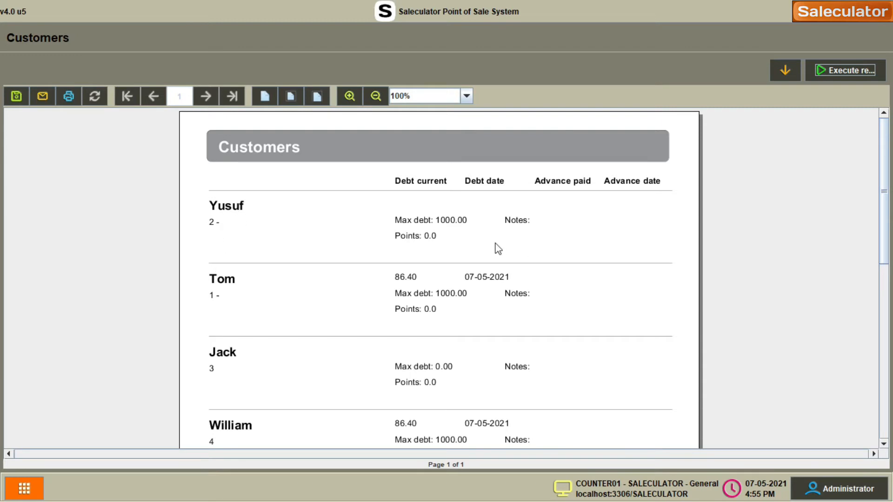
scroll(471, 229, down, 1)
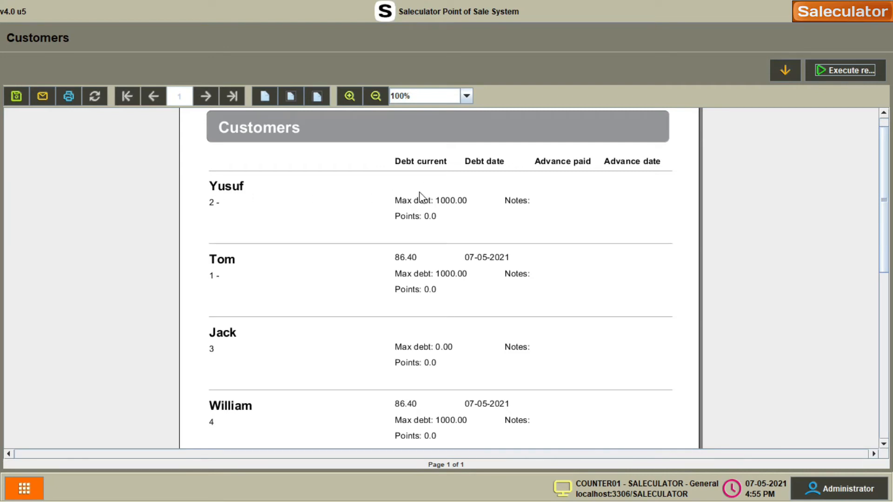
scroll(395, 275, down, 10)
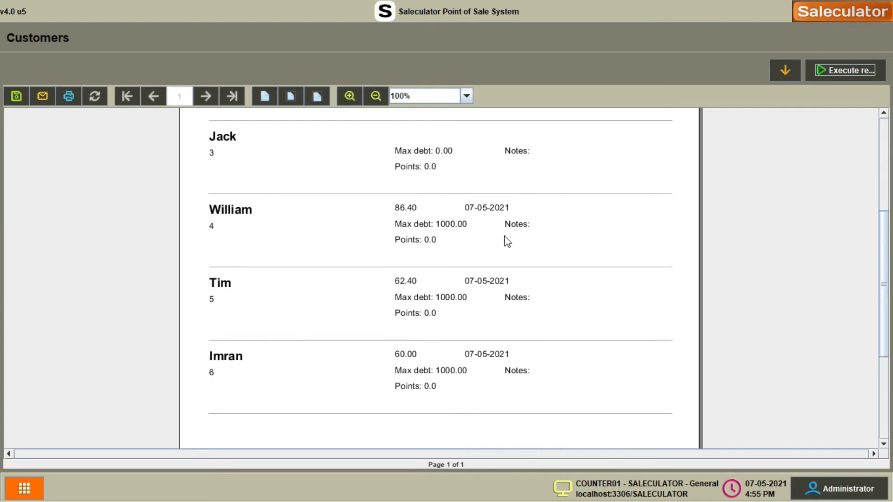
scroll(404, 272, down, 3)
scroll(405, 276, up, 2)
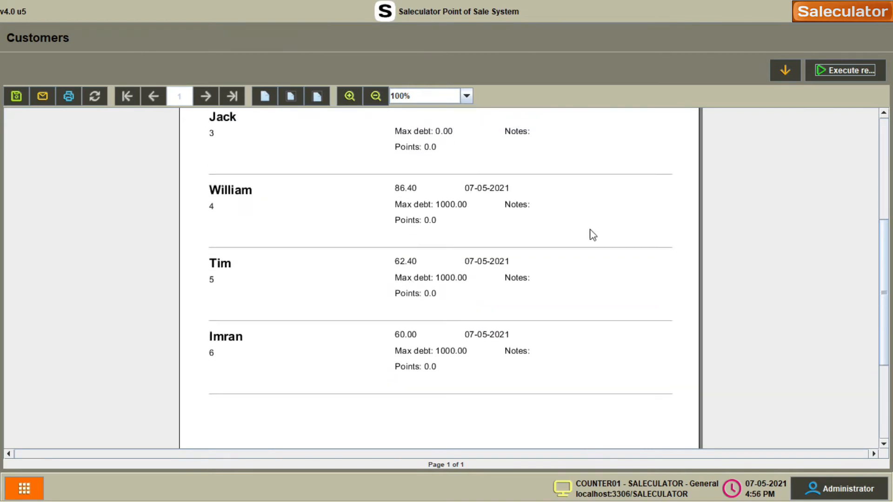
Step: Run the Customers defaulting report and examine each customer's maximum debt, current debt, debt date and the overall total
click(21, 488)
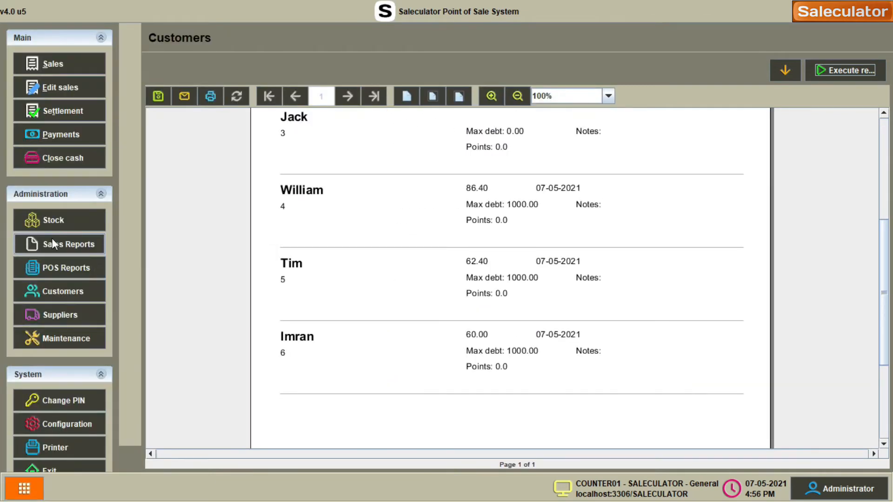
click(57, 292)
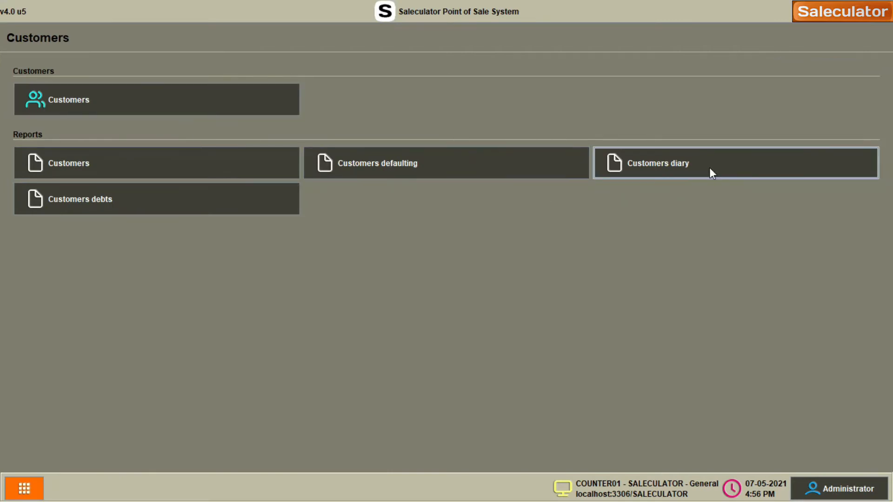
click(425, 170)
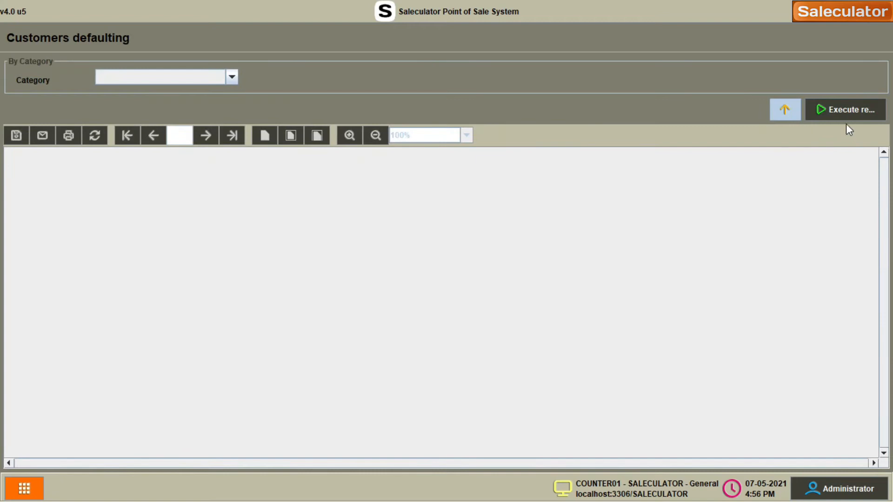
click(847, 116)
scroll(305, 260, down, 1)
scroll(306, 259, up, 1)
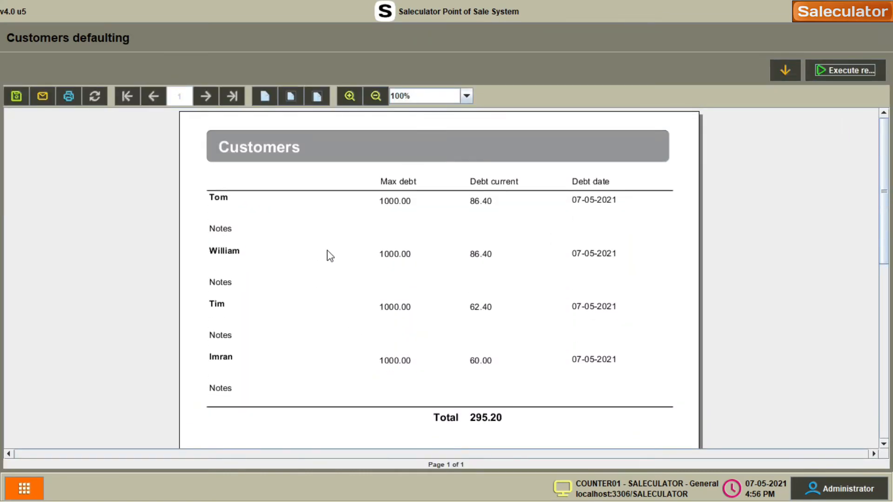
scroll(446, 246, down, 1)
scroll(465, 261, up, 1)
scroll(470, 256, down, 1)
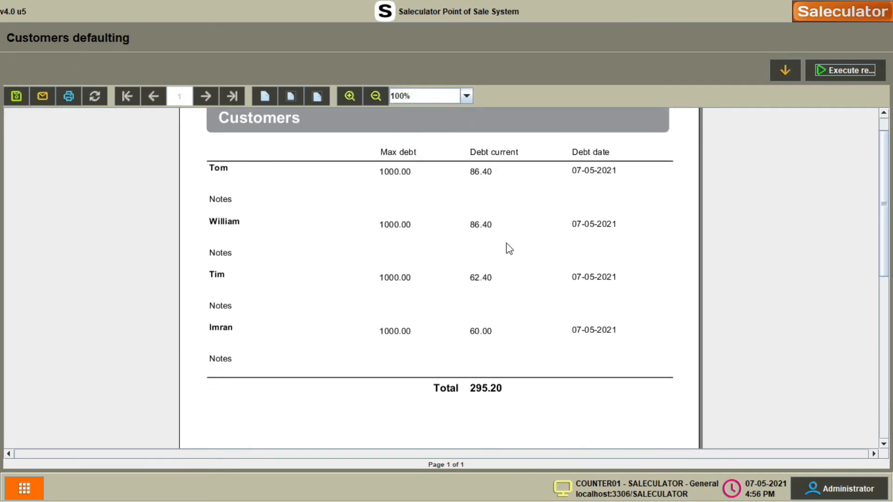
scroll(716, 243, up, 1)
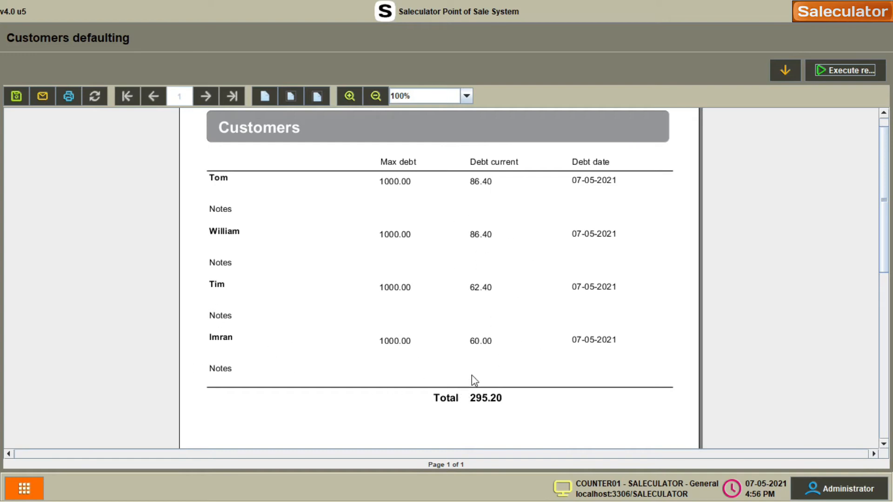
scroll(472, 378, down, 3)
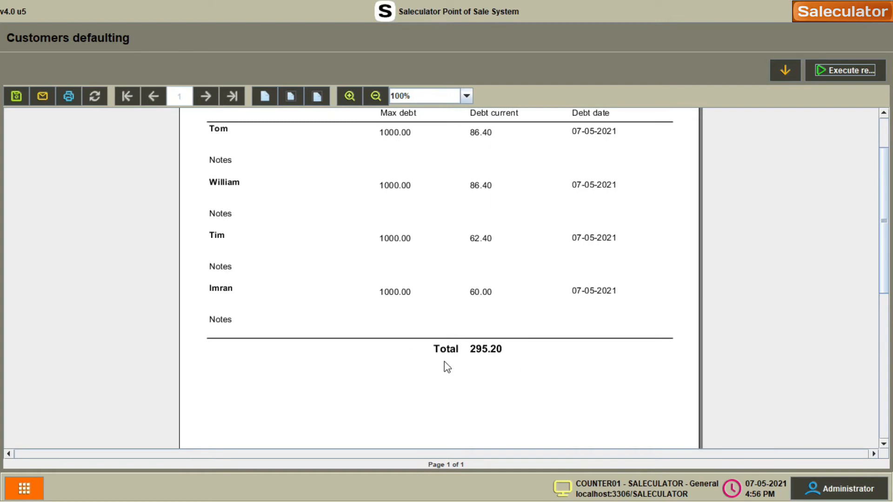
scroll(510, 342, up, 4)
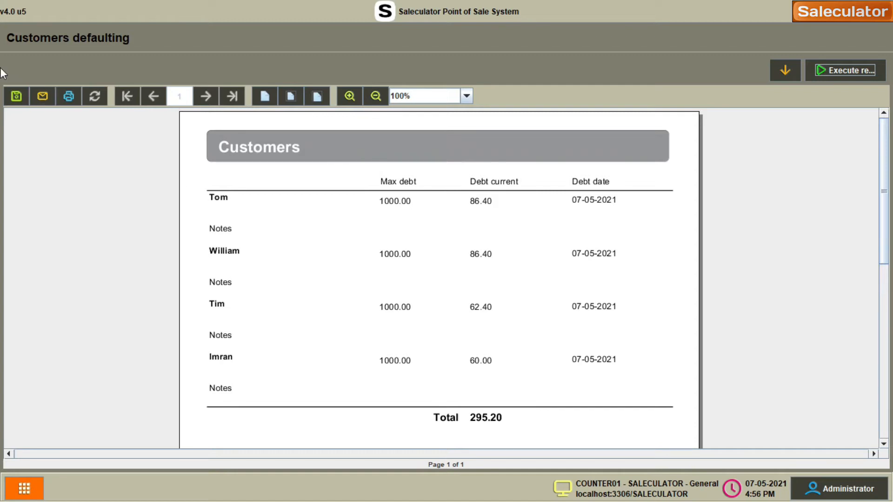
Step: Run the Customers diary report filtered to the customer with search key 4
click(25, 488)
click(70, 298)
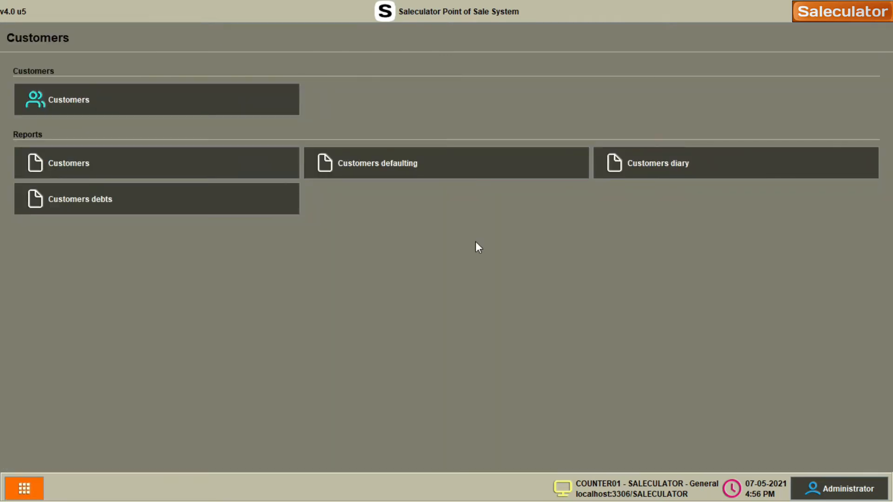
click(709, 164)
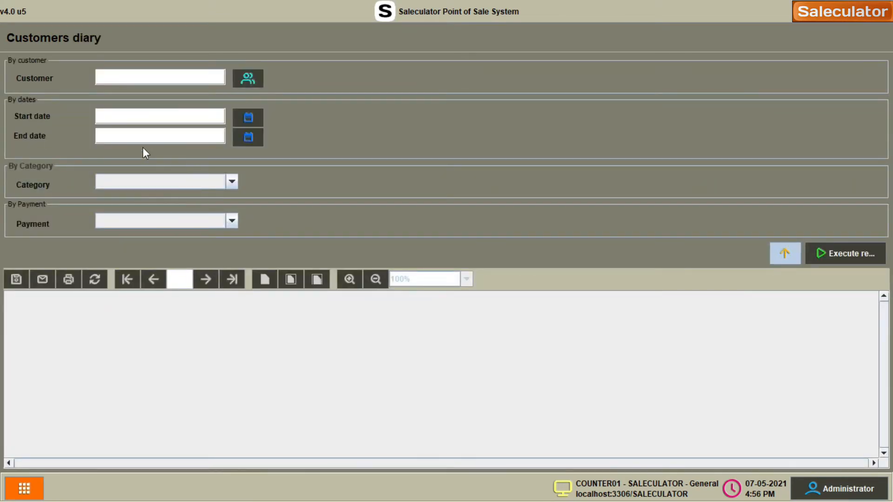
click(147, 79)
click(251, 80)
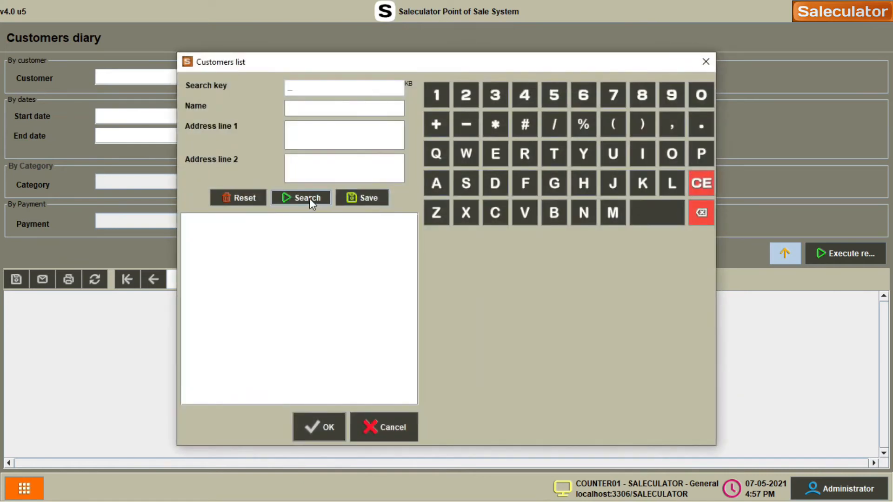
click(309, 198)
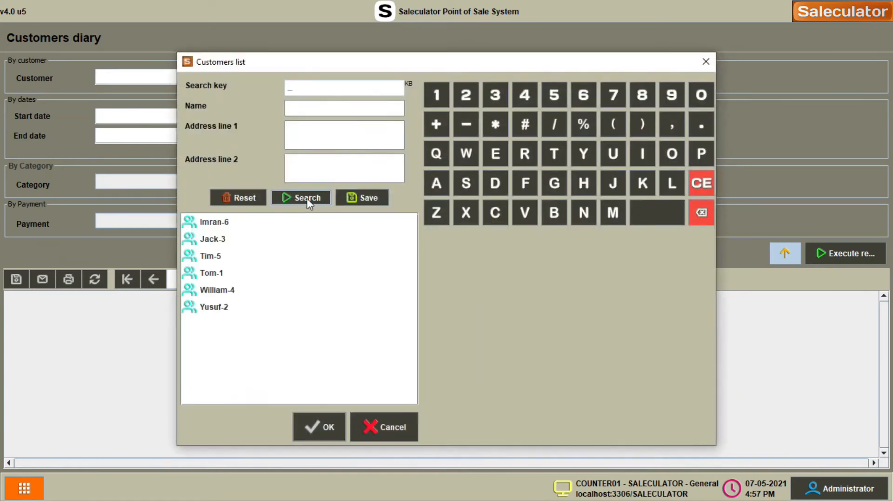
click(232, 291)
click(320, 428)
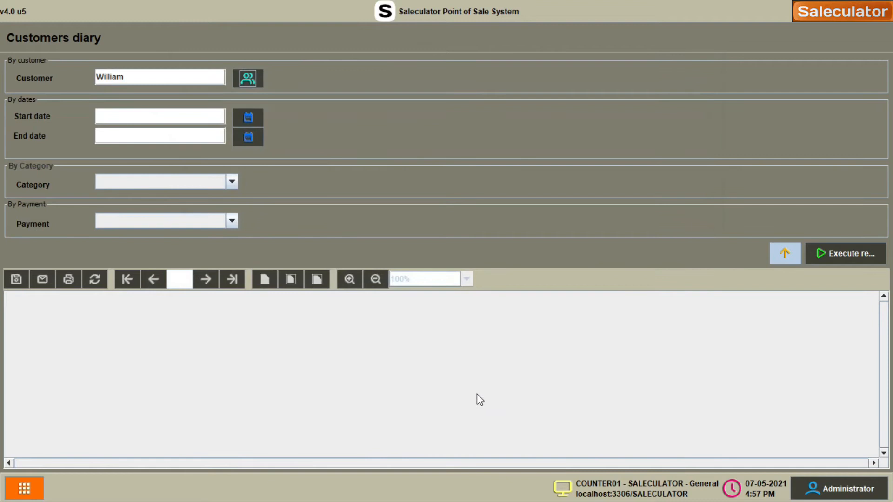
click(867, 254)
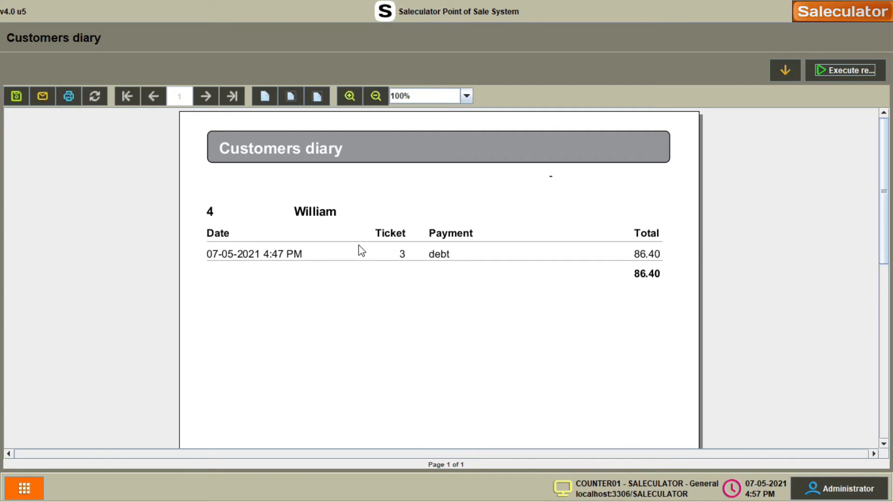
Step: Run the Customers debts report for all customers, leaving the customer filter empty
click(24, 489)
click(68, 288)
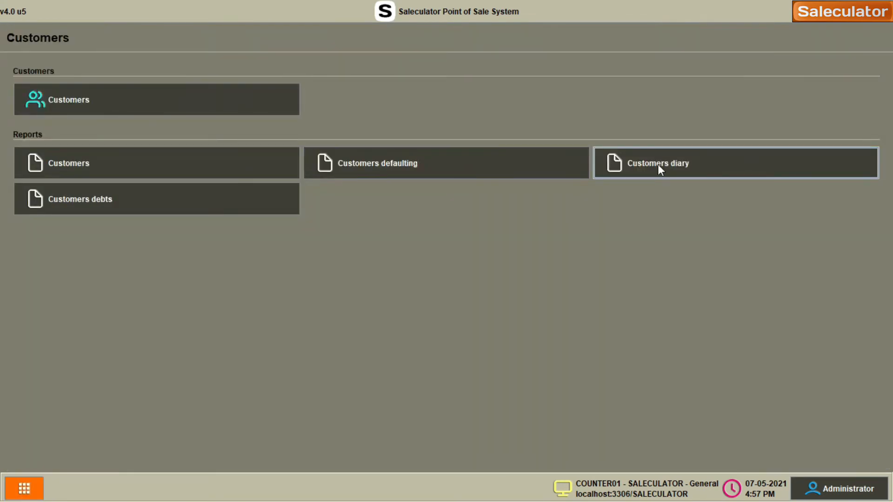
click(103, 196)
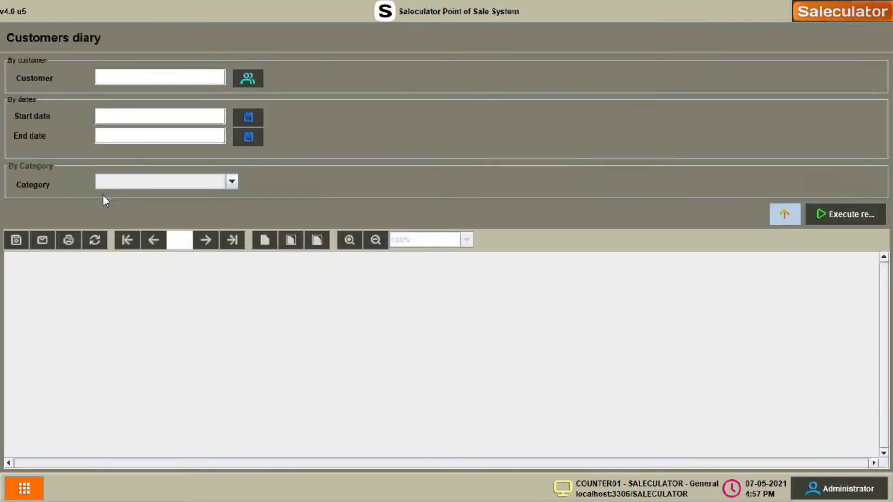
click(248, 78)
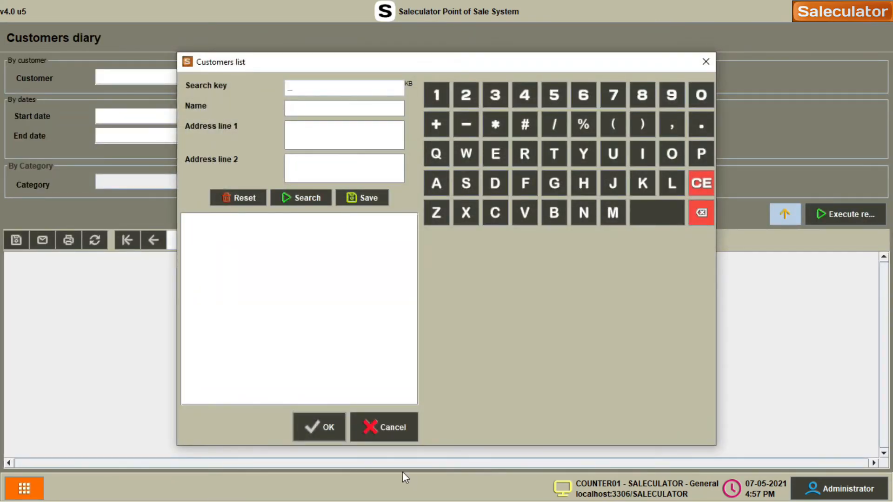
click(387, 431)
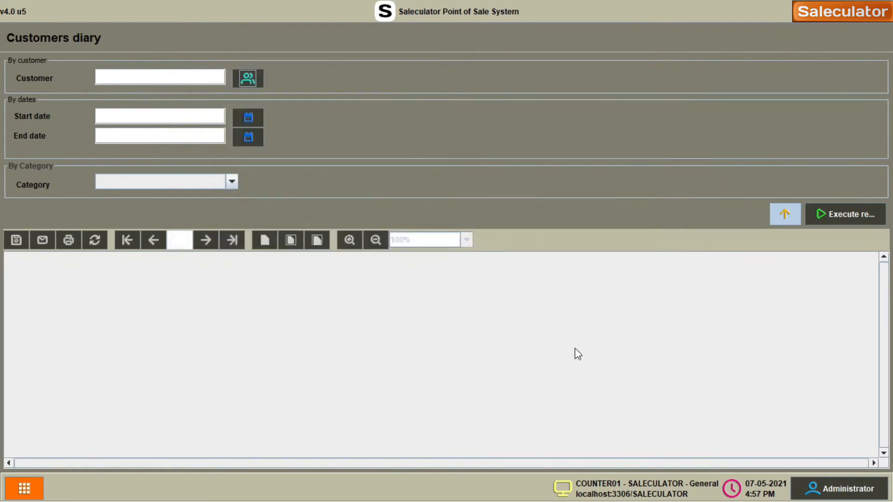
click(853, 217)
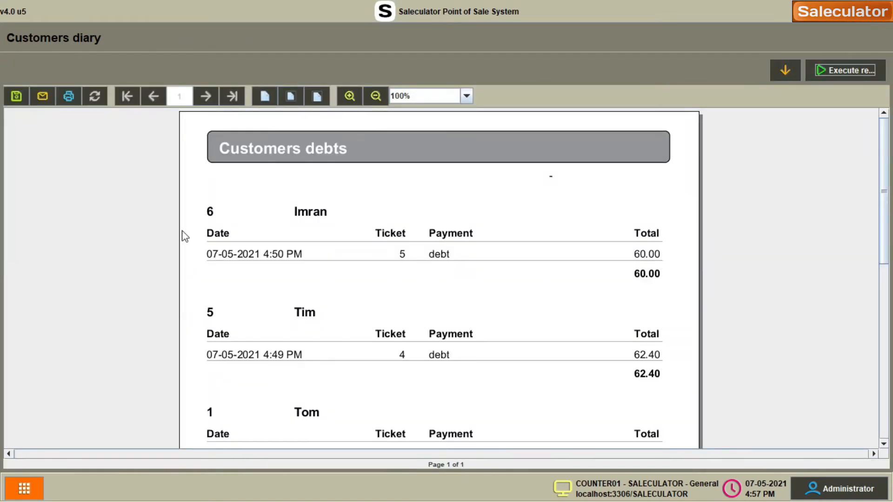
Step: Examine each customer's tickets, payment types and totals in the Customers debts report and in the unfiltered Customers diary report
scroll(544, 287, down, 3)
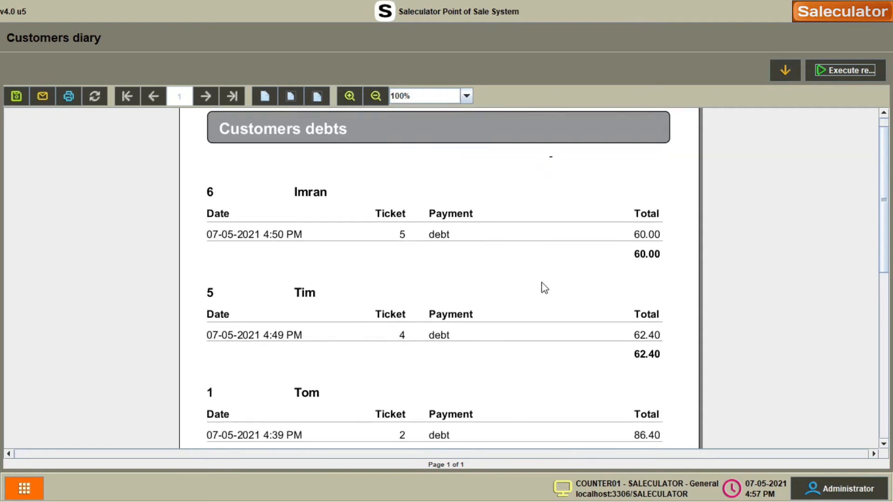
scroll(543, 285, up, 1)
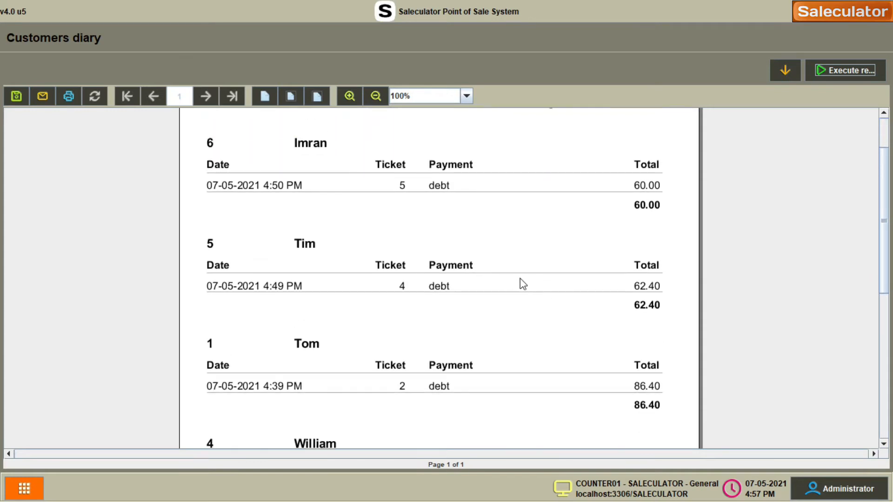
scroll(522, 277, down, 4)
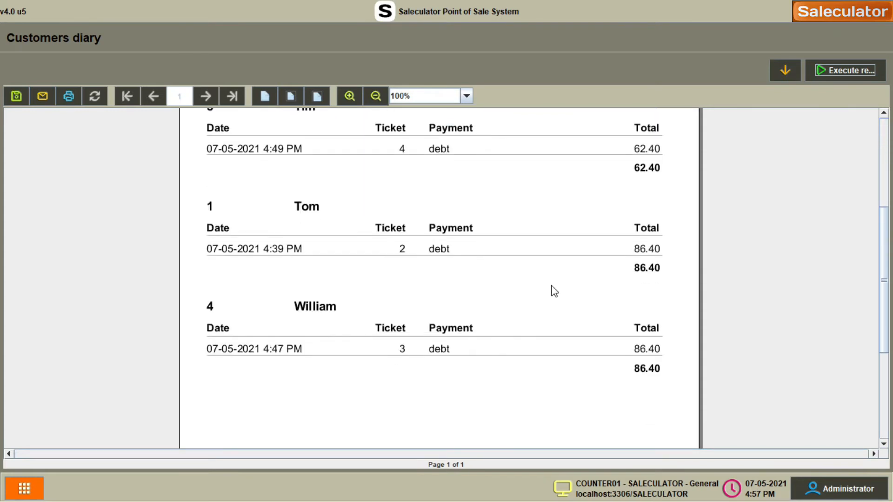
scroll(555, 292, down, 3)
scroll(558, 279, up, 8)
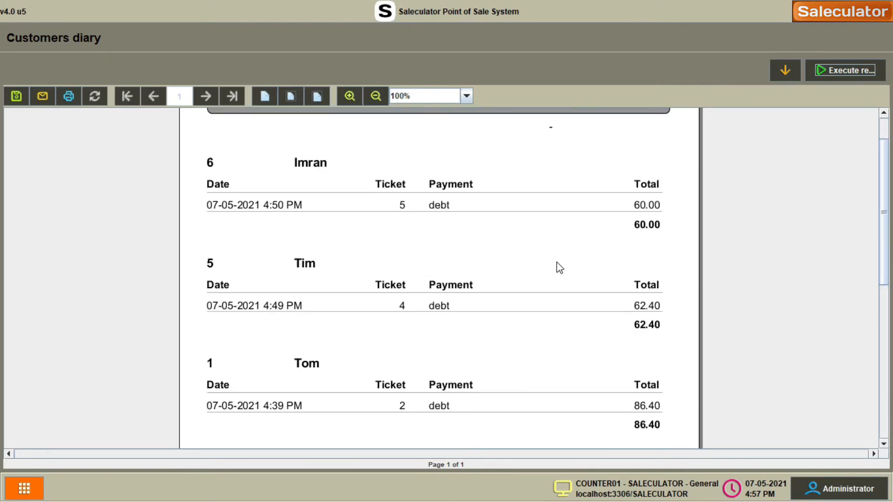
scroll(454, 311, down, 1)
scroll(463, 308, down, 3)
scroll(437, 344, up, 3)
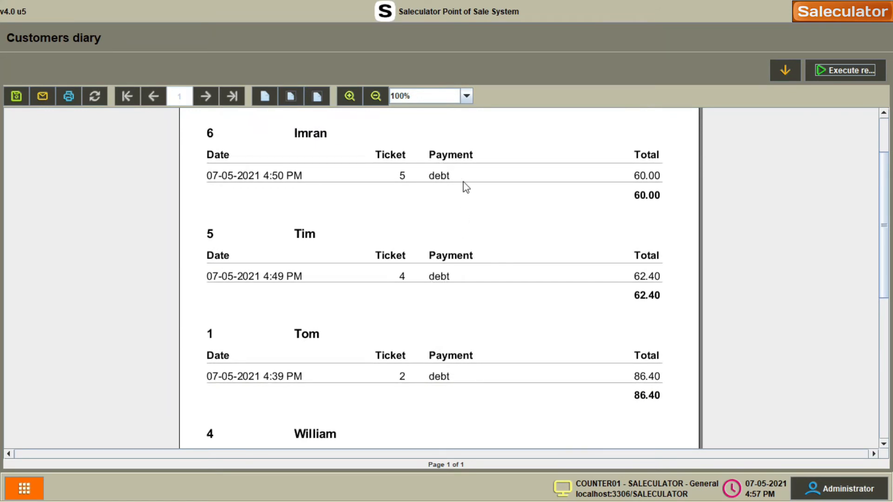
scroll(521, 273, up, 2)
scroll(518, 268, up, 1)
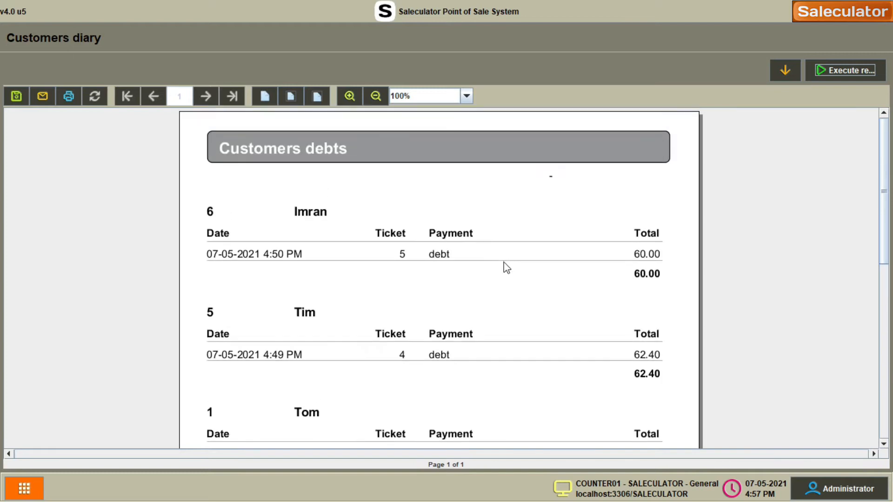
scroll(504, 266, down, 1)
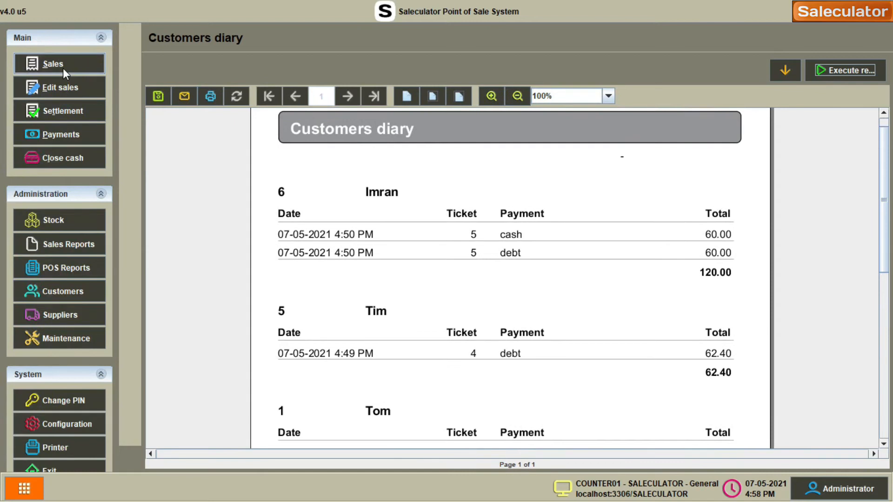
Step: Start settling sale 5 from the Settlement screen and check the customer's maximum and current debt in the payment
click(63, 68)
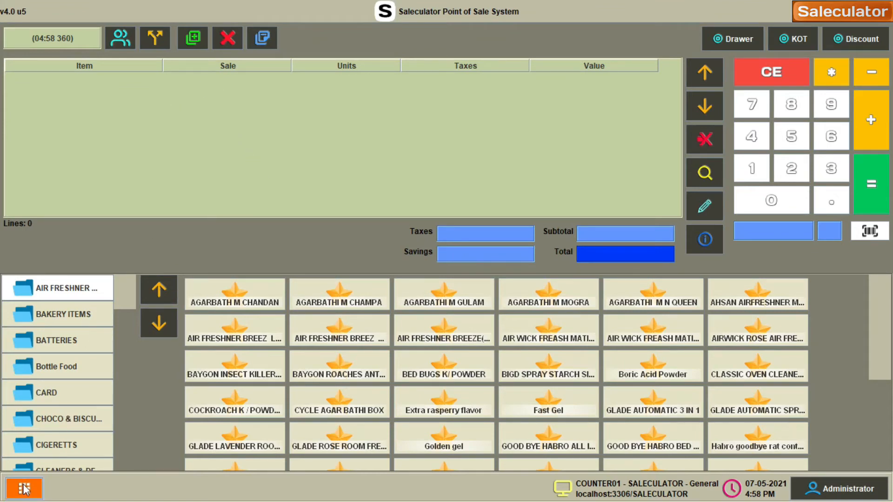
click(7, 490)
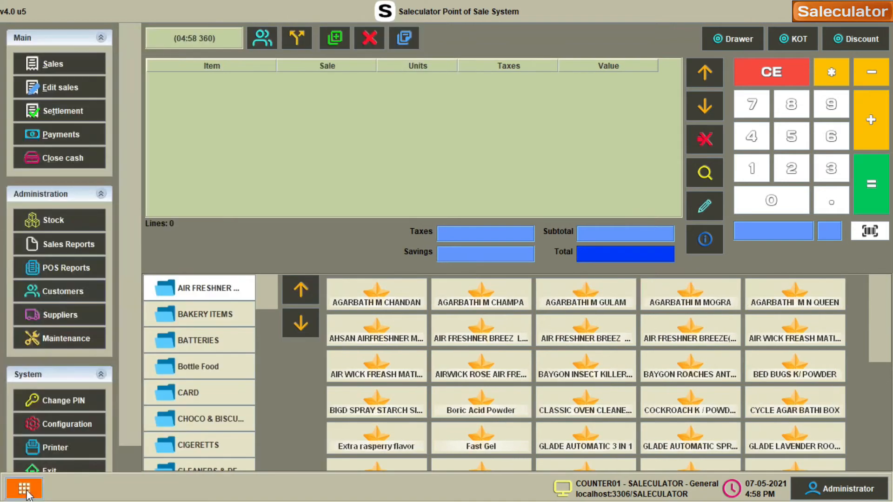
click(78, 111)
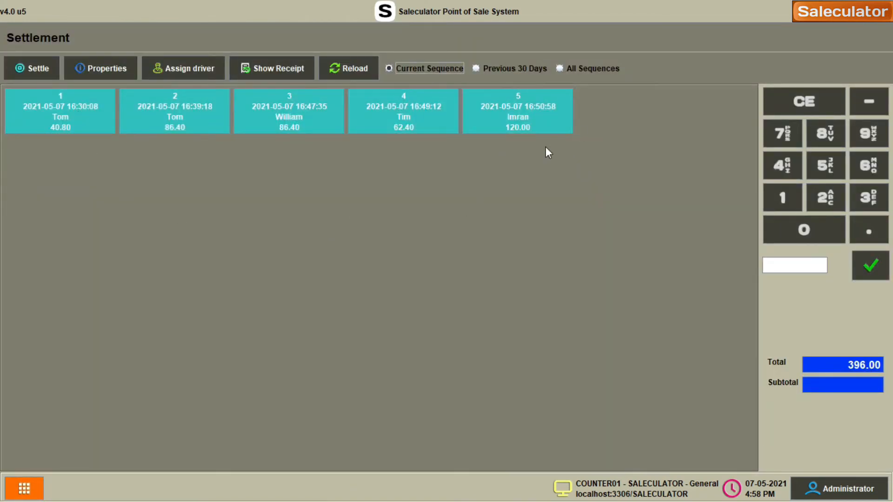
click(525, 122)
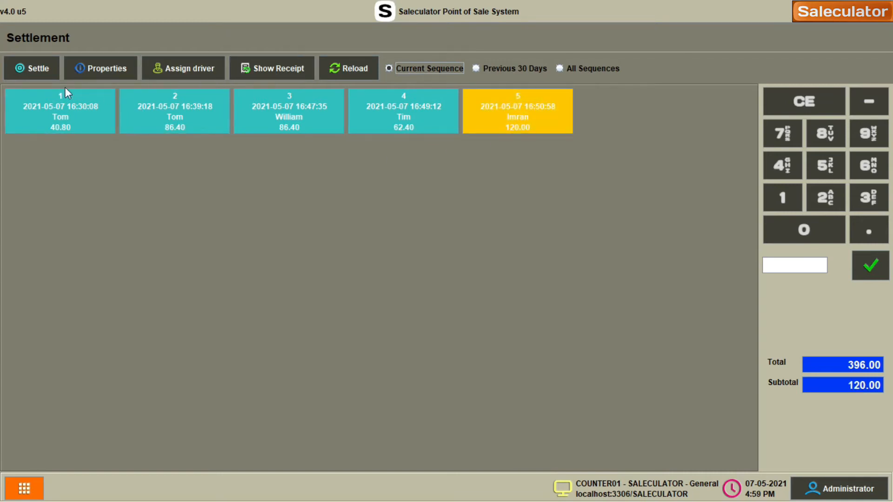
click(26, 72)
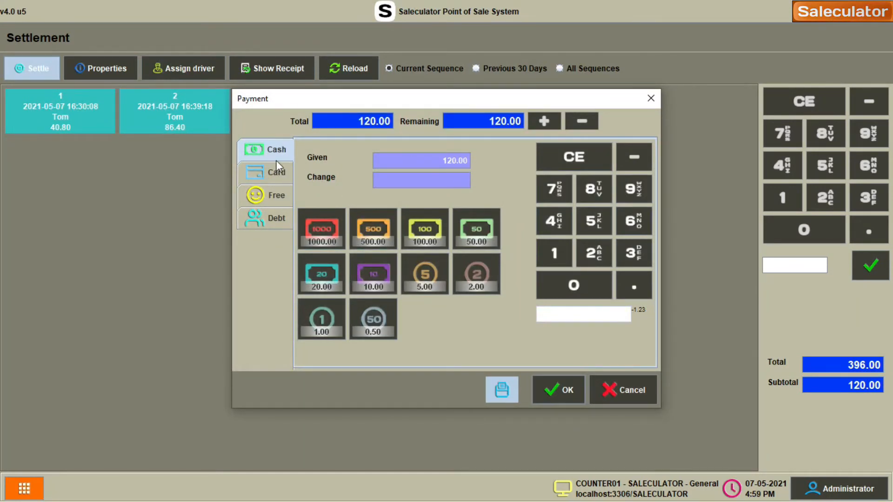
click(275, 227)
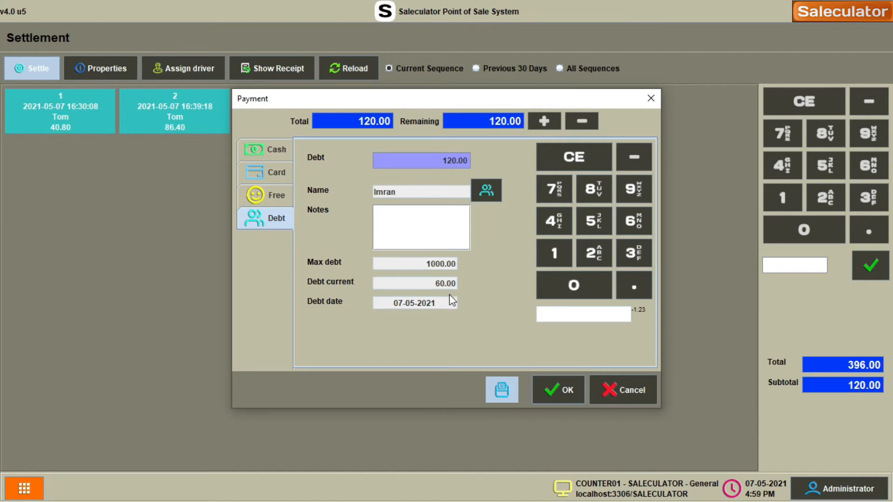
Step: Record a partial cash payment of 50 for sale 5 and complete its settlement
click(269, 151)
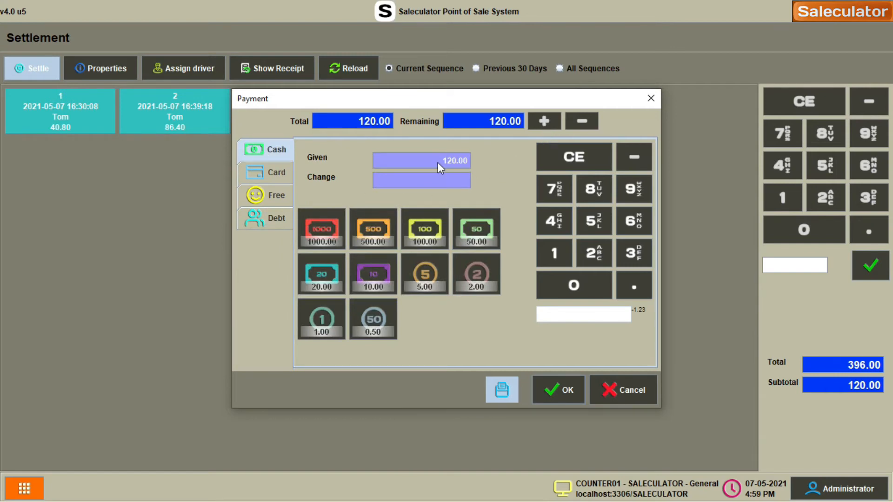
click(479, 235)
click(545, 120)
click(564, 387)
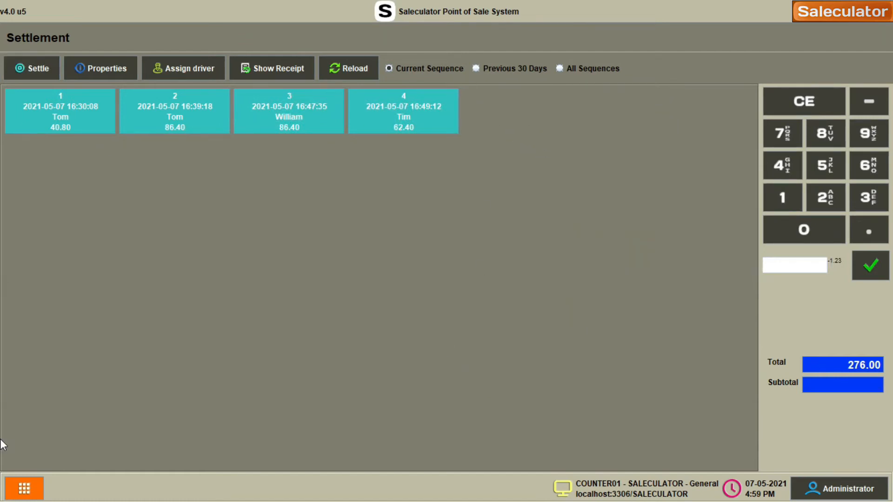
Step: Run the Customers diary report for all customers without any customer, date, category or payment filters
click(25, 488)
click(46, 292)
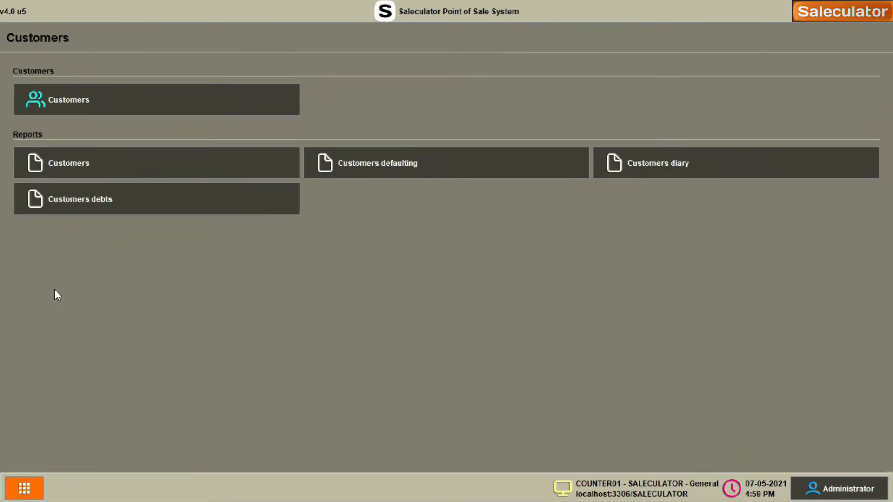
click(679, 162)
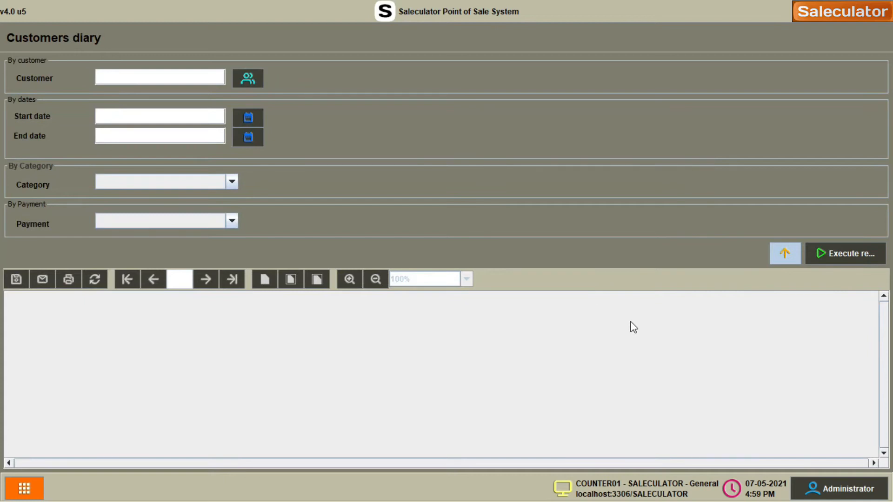
click(835, 255)
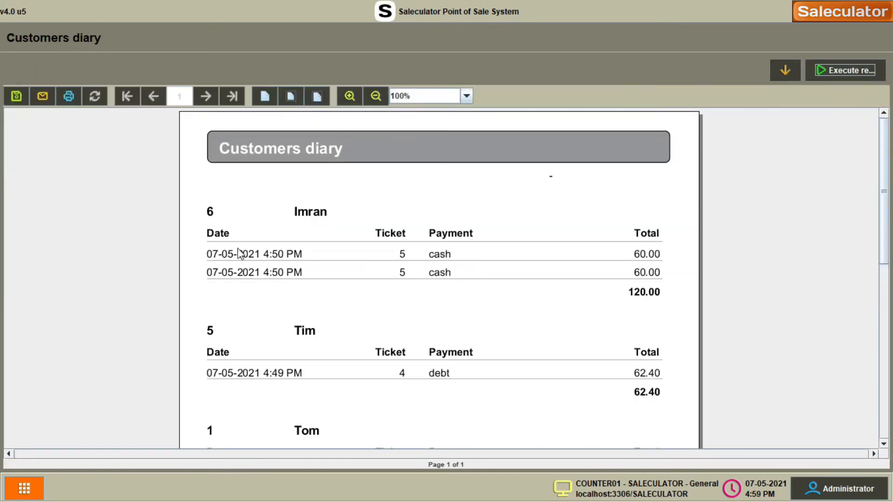
Step: Examine the payment types and totals of each customer's tickets in the Customers diary report, including the settled ticket 5
scroll(279, 249, down, 1)
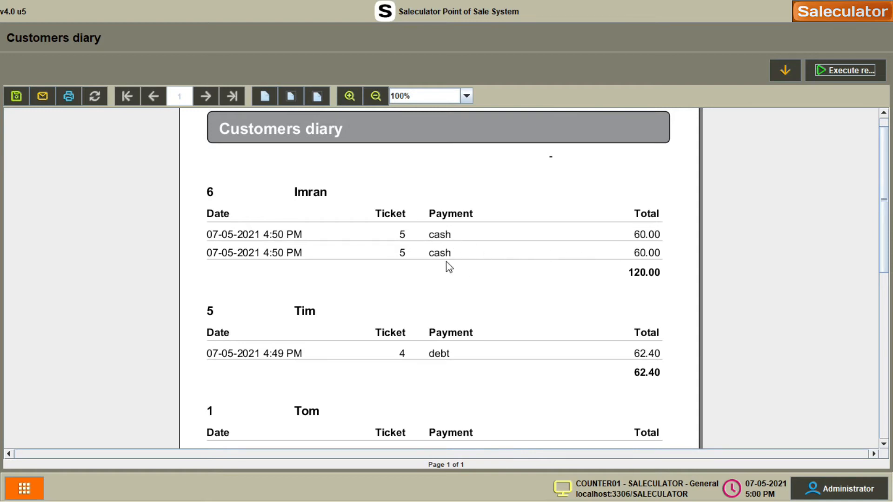
scroll(453, 274, down, 3)
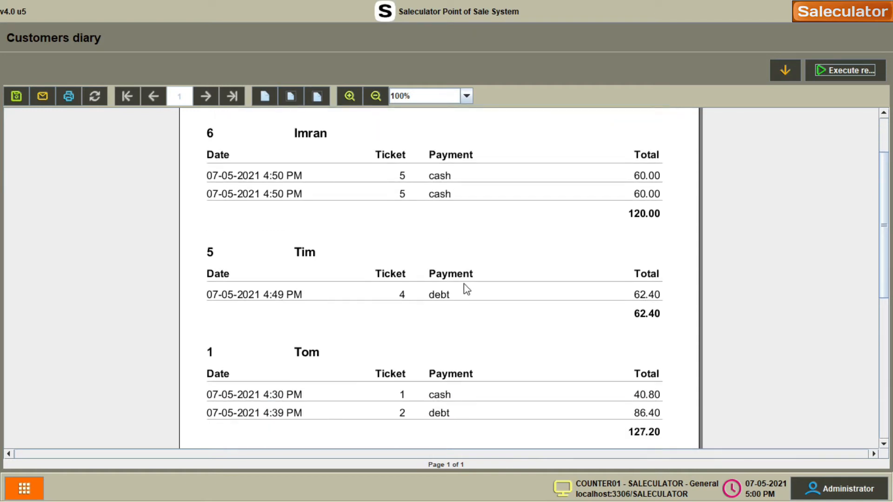
scroll(446, 279, down, 3)
scroll(442, 234, down, 1)
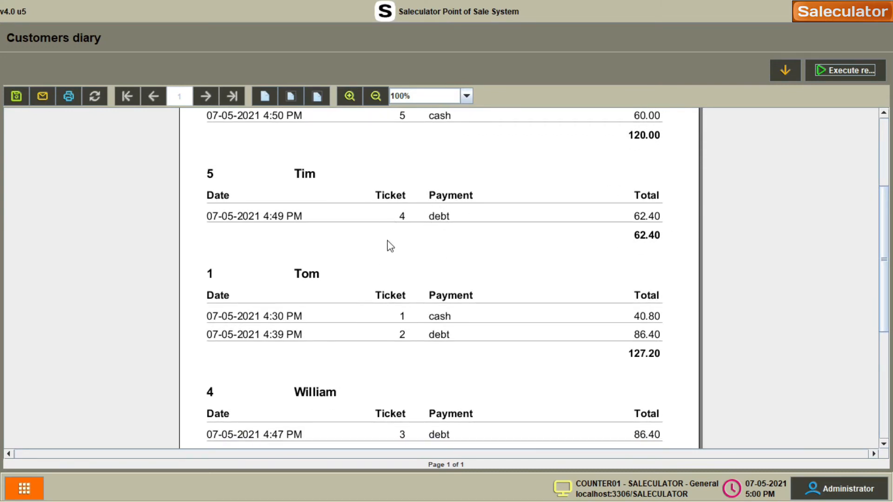
scroll(430, 231, up, 5)
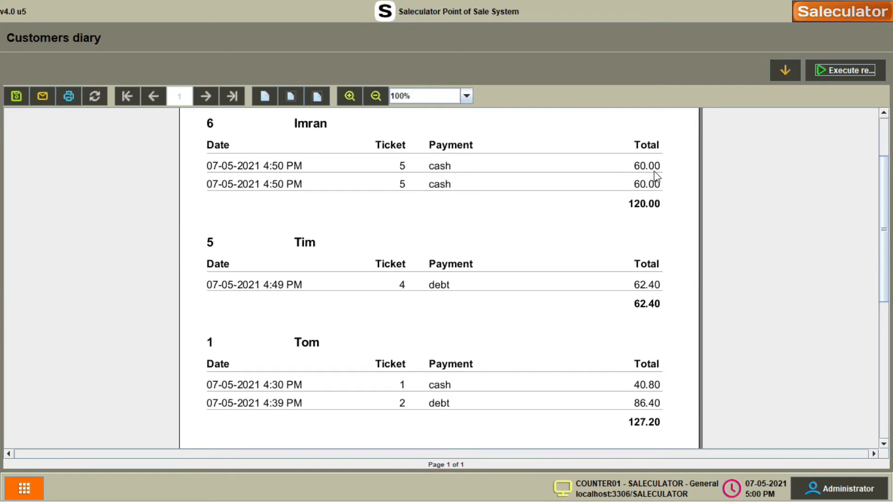
scroll(474, 274, down, 3)
scroll(474, 274, down, 4)
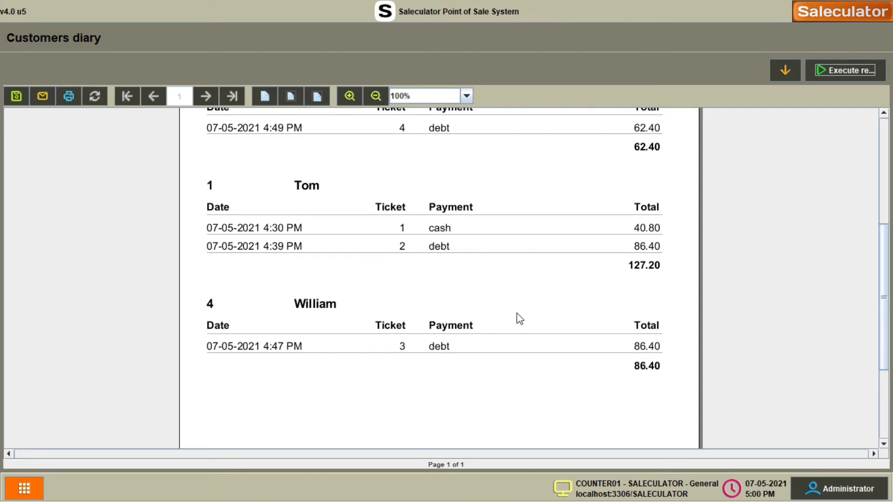
scroll(446, 262, up, 2)
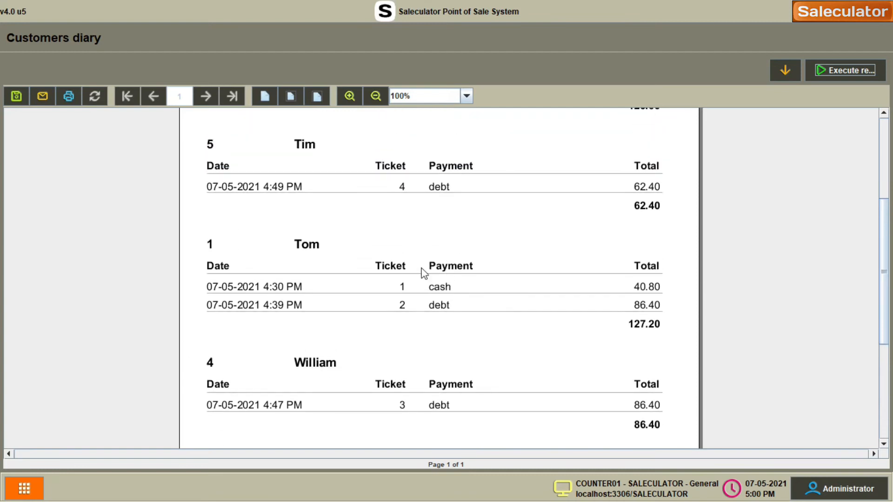
Step: Find receipt 3 in Edit sales, open it and check the payment type and amount on the receipt
click(23, 489)
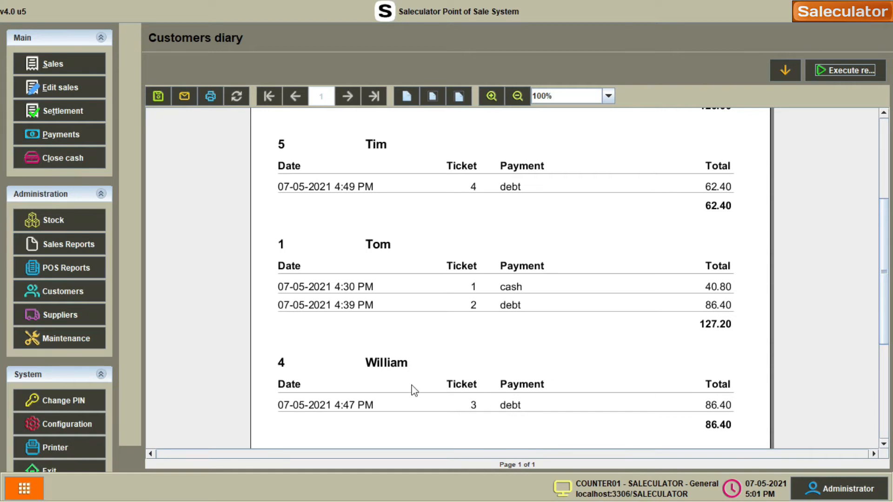
click(55, 87)
click(128, 38)
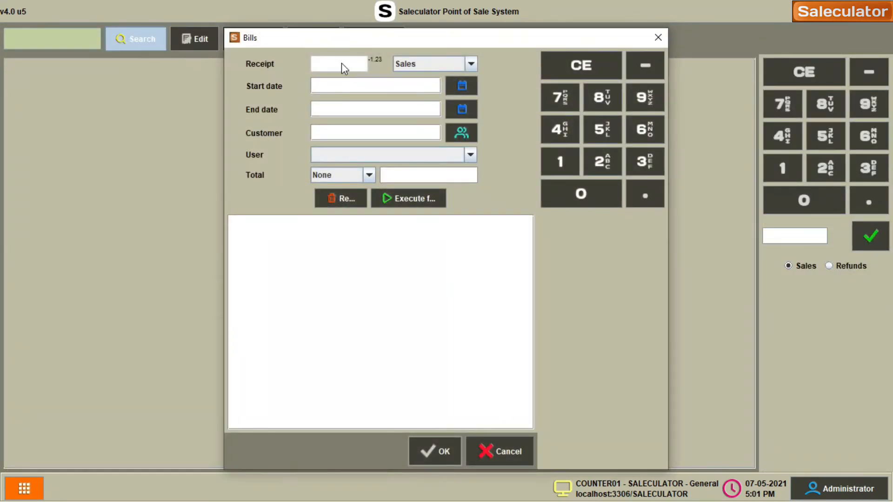
text(3)
click(419, 205)
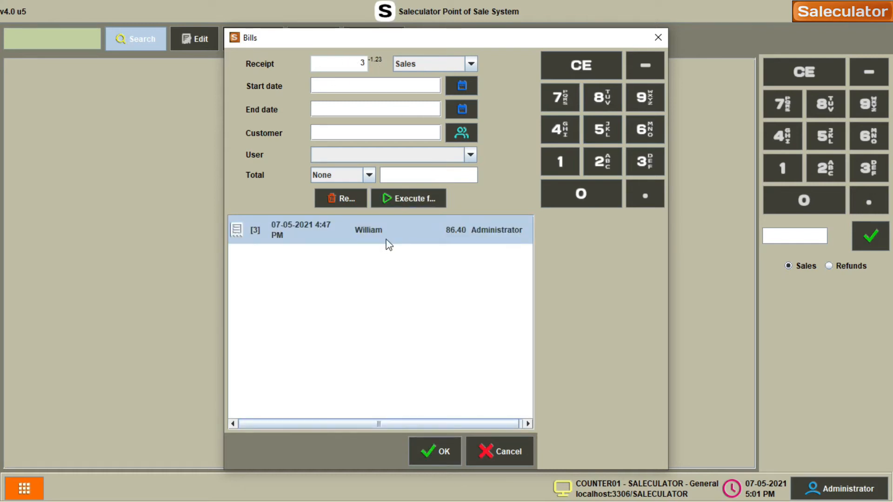
click(428, 450)
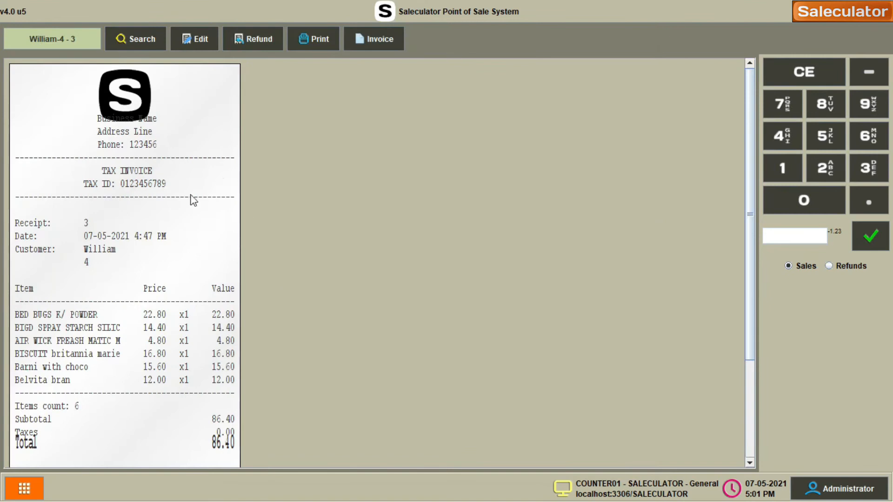
scroll(192, 228, down, 1)
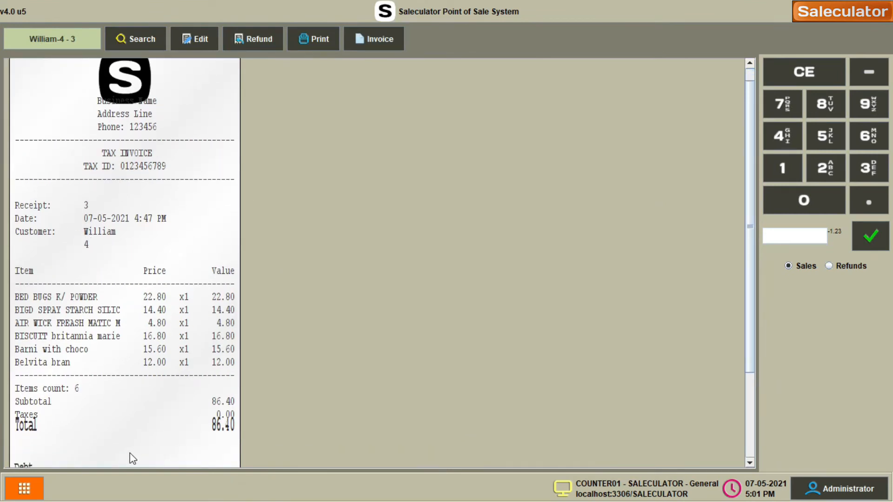
scroll(194, 408, down, 2)
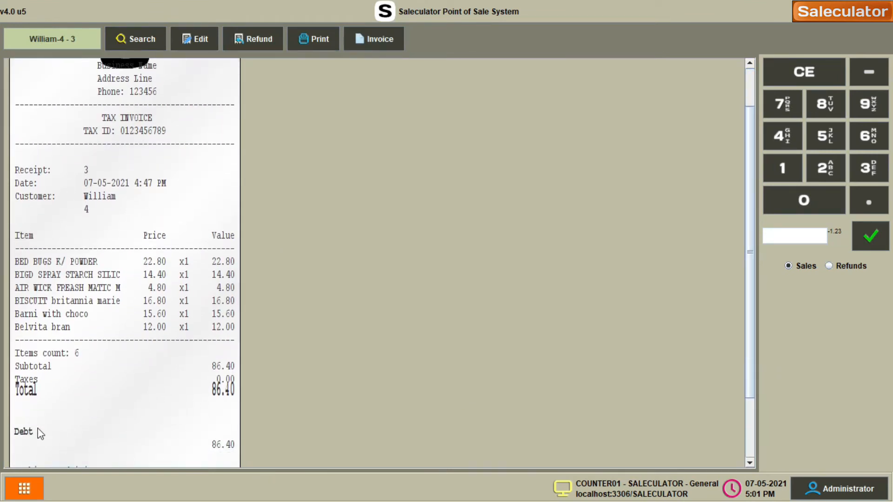
scroll(134, 432, down, 1)
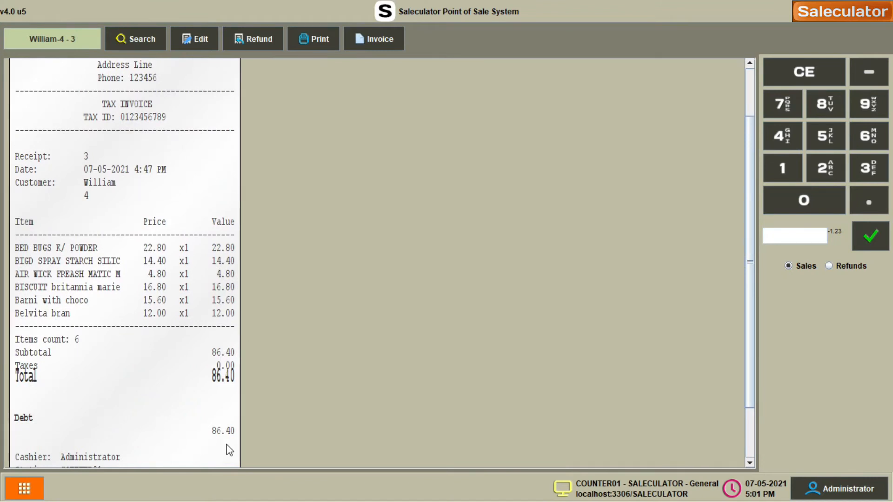
scroll(290, 186, up, 1)
Step: Edit the sale on receipt 3 and pay its full 86.40 total by card
click(200, 40)
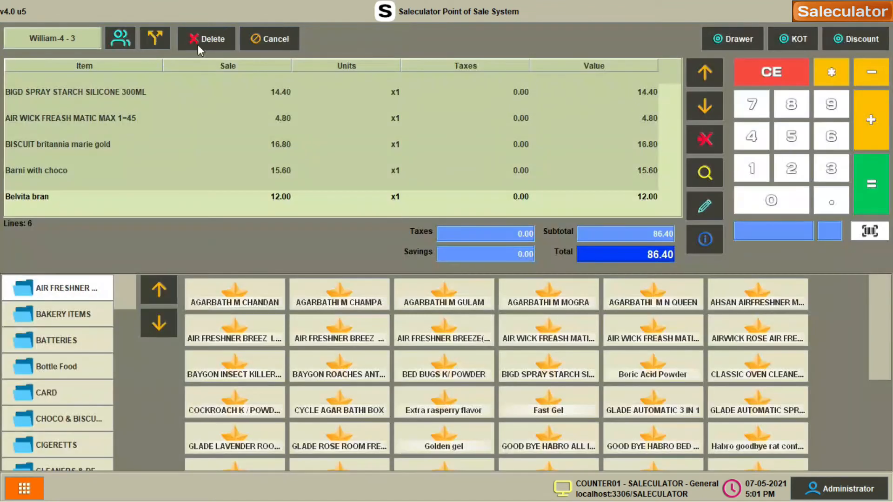
click(870, 188)
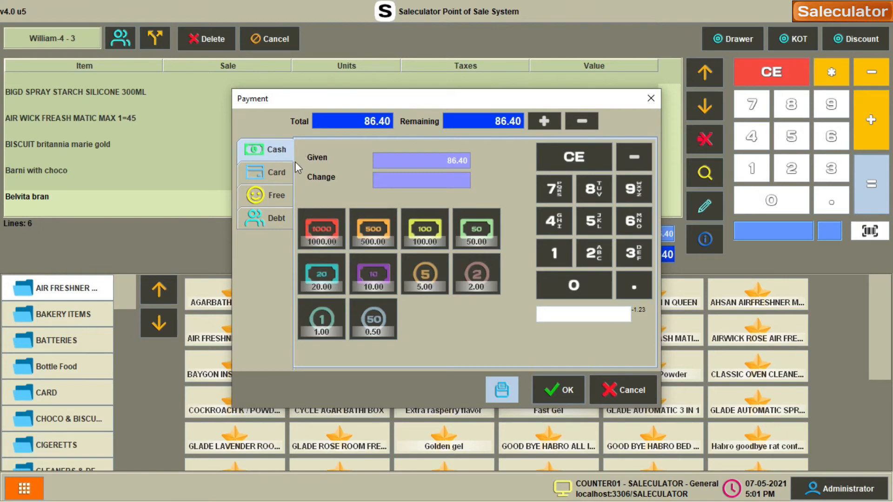
click(278, 173)
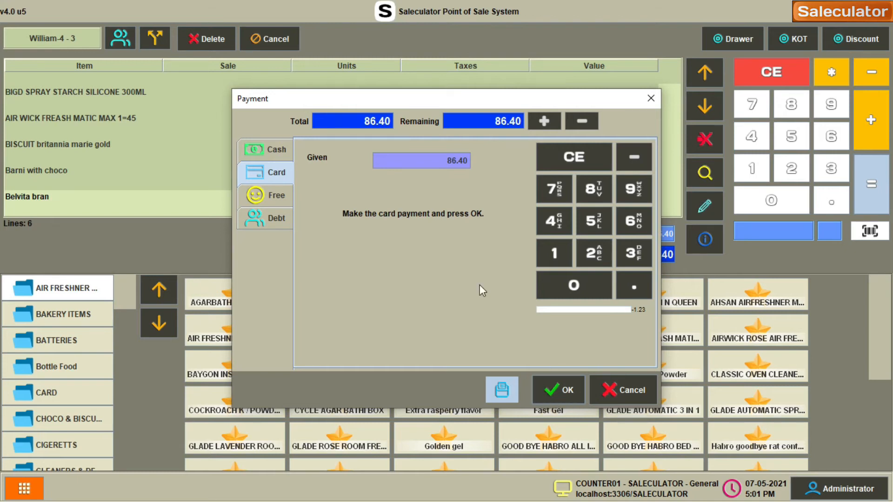
click(559, 395)
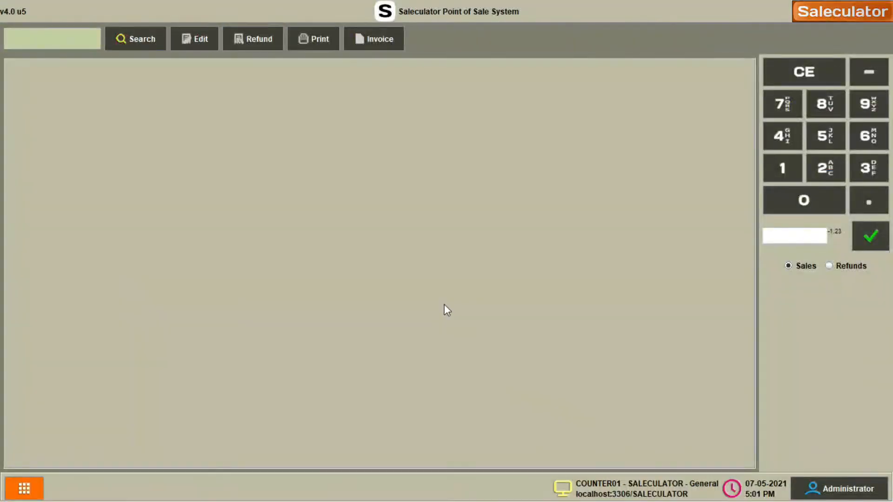
Step: Reopen receipt 3 from the sales search and check its updated date, payment type and amount
click(130, 40)
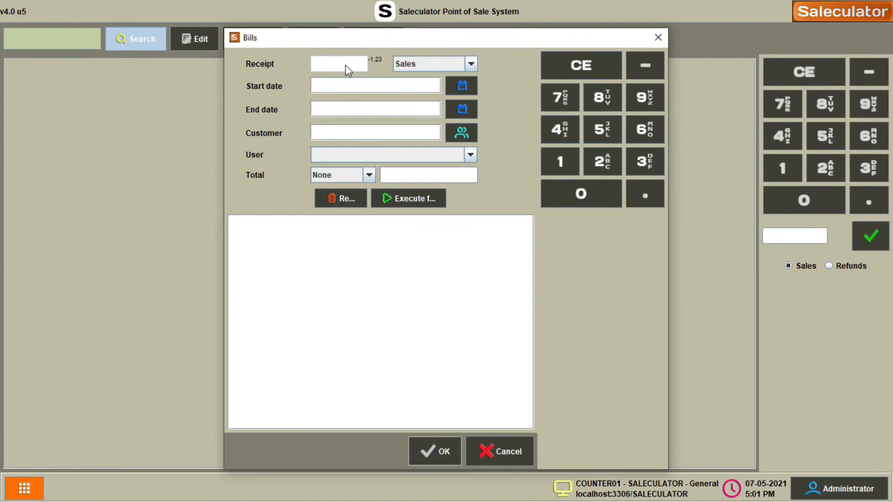
click(347, 70)
text(3)
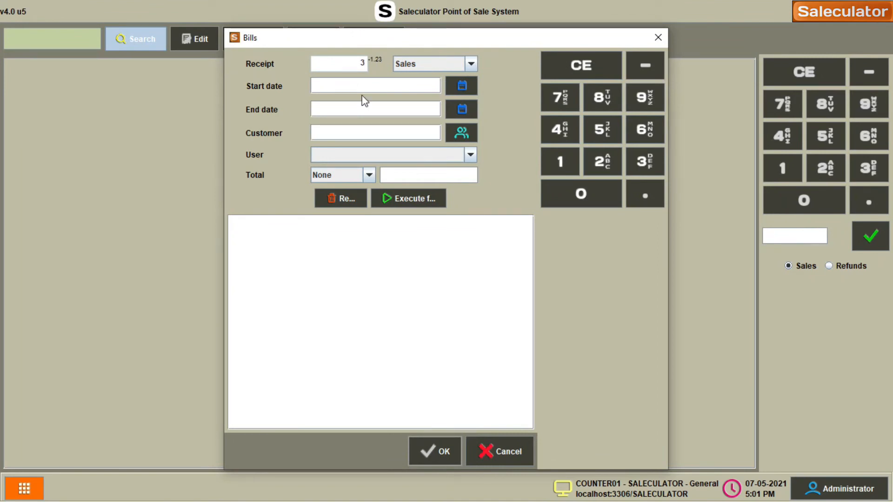
click(412, 201)
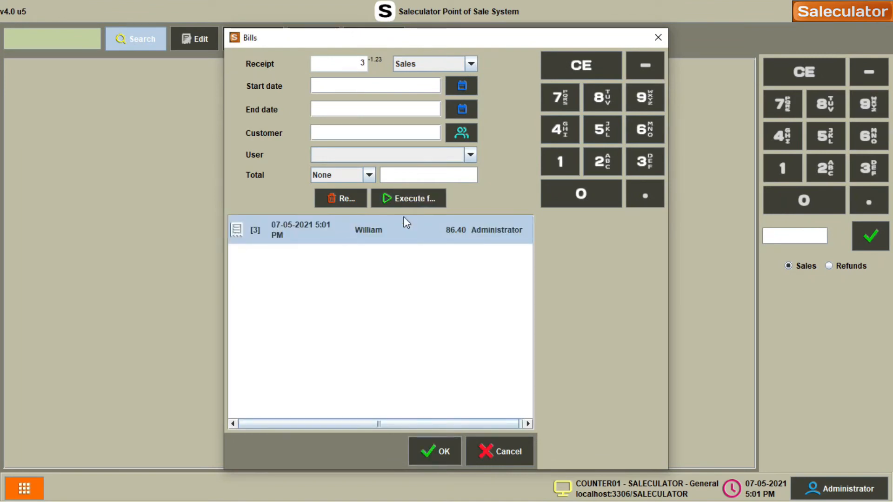
click(437, 453)
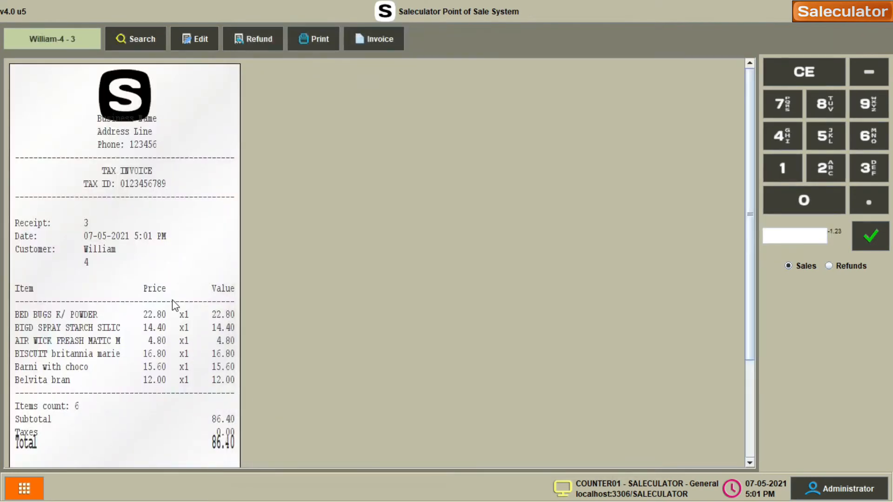
scroll(180, 302, down, 1)
scroll(181, 307, down, 2)
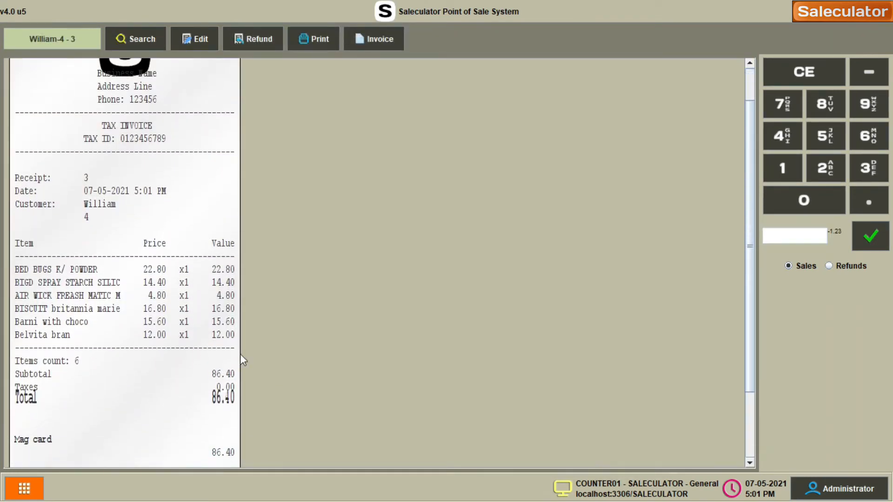
scroll(752, 211, down, 6)
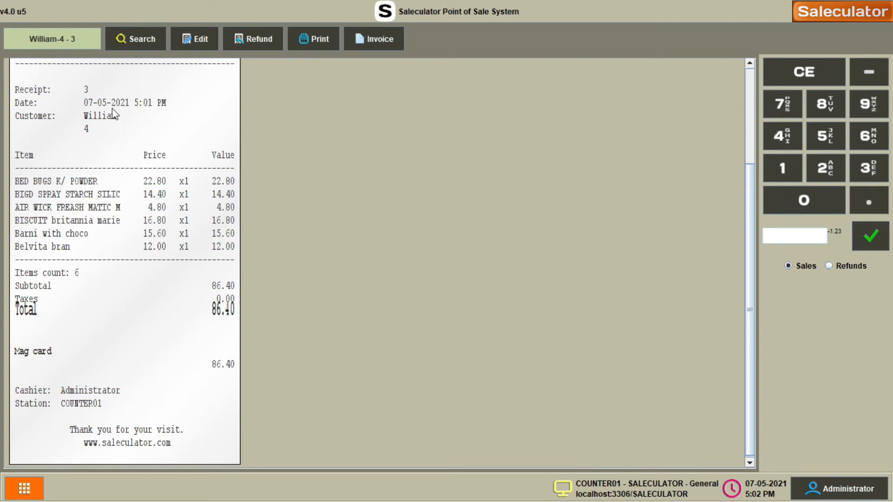
scroll(739, 323, up, 5)
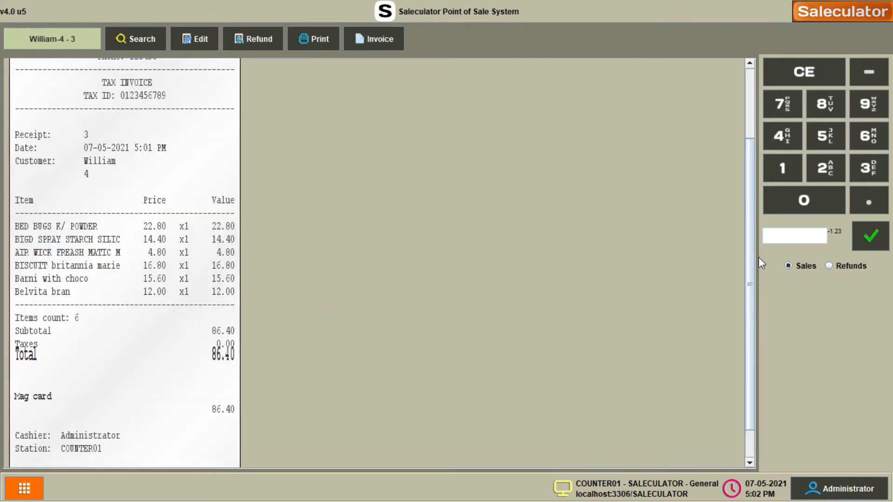
Step: Run the Customers debts report for all customers and review which debt tickets are still outstanding
click(25, 488)
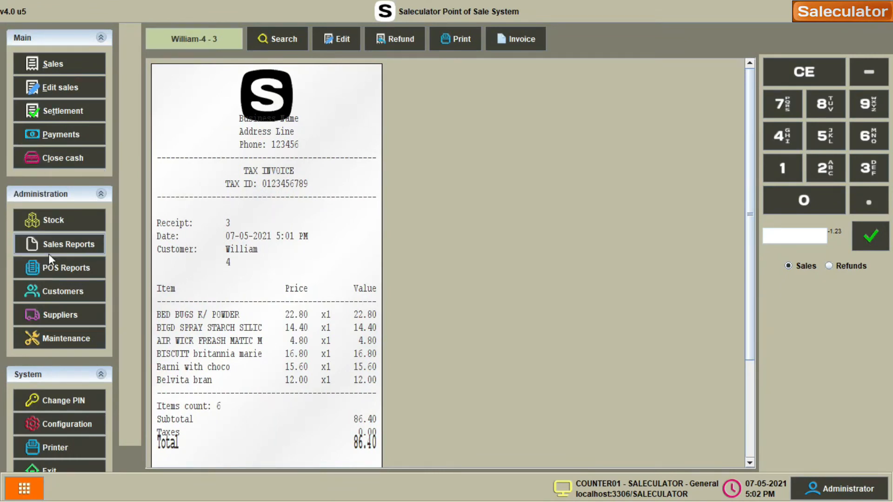
click(68, 292)
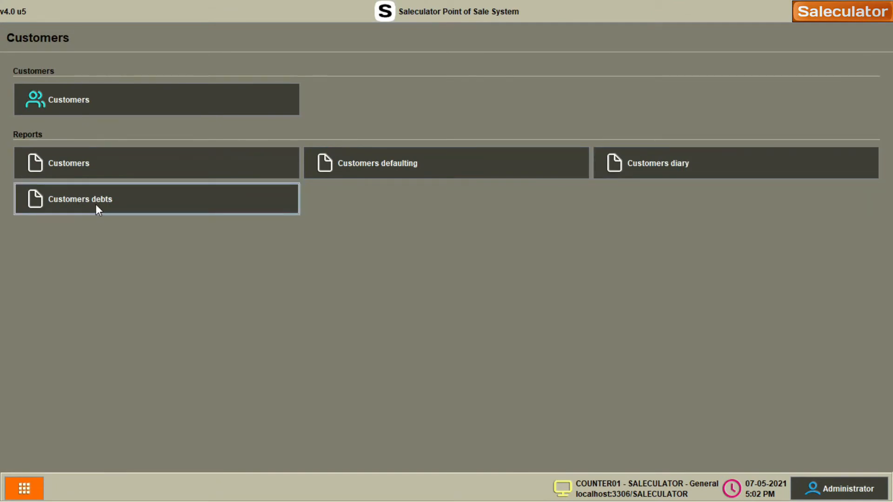
click(125, 205)
click(825, 215)
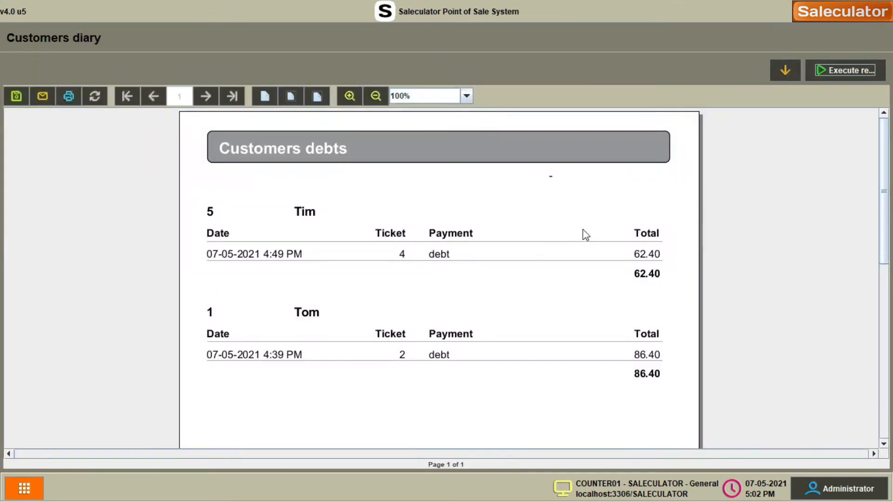
scroll(447, 313, down, 3)
scroll(446, 313, up, 3)
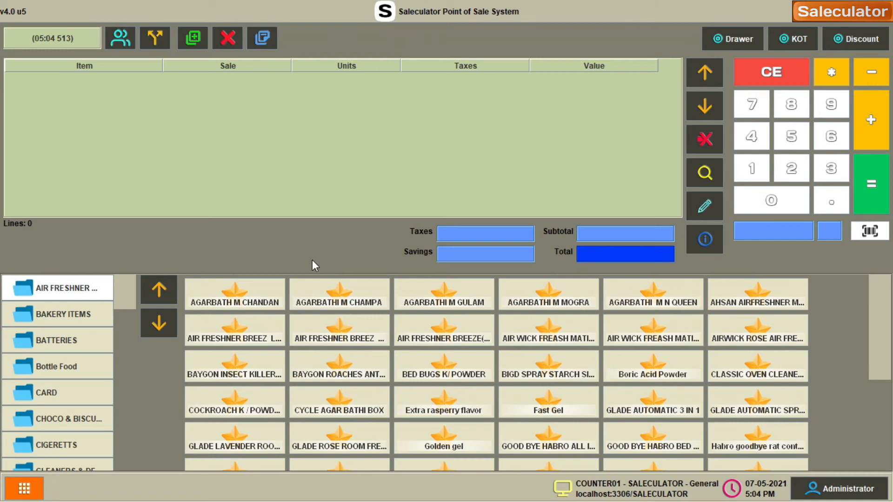
Step: List all customers and assign the customer who owes for ticket 4 to the new, empty sale
click(121, 37)
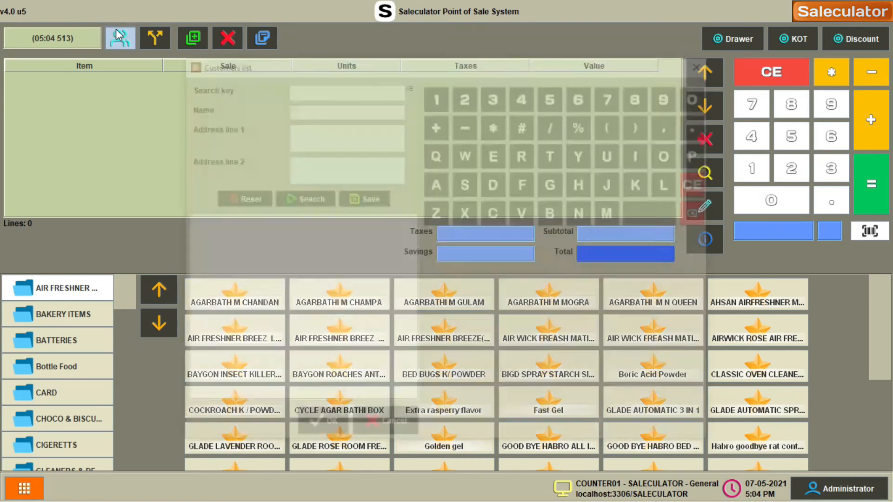
click(306, 206)
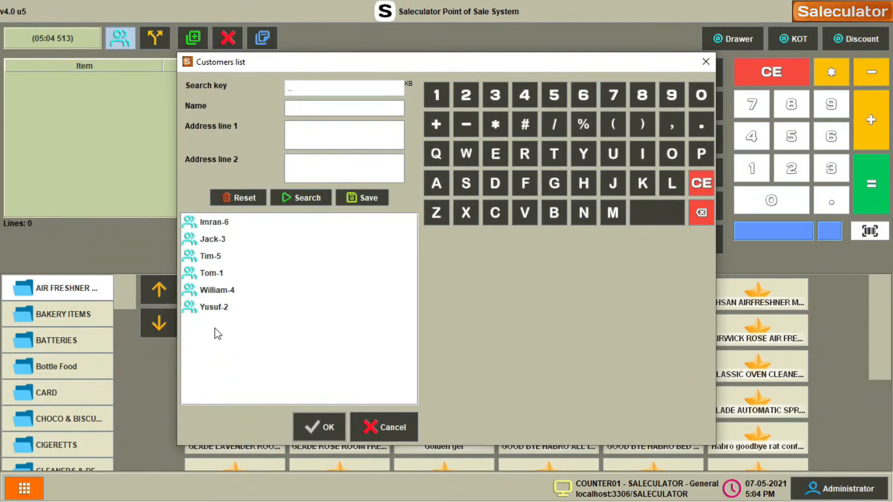
click(219, 257)
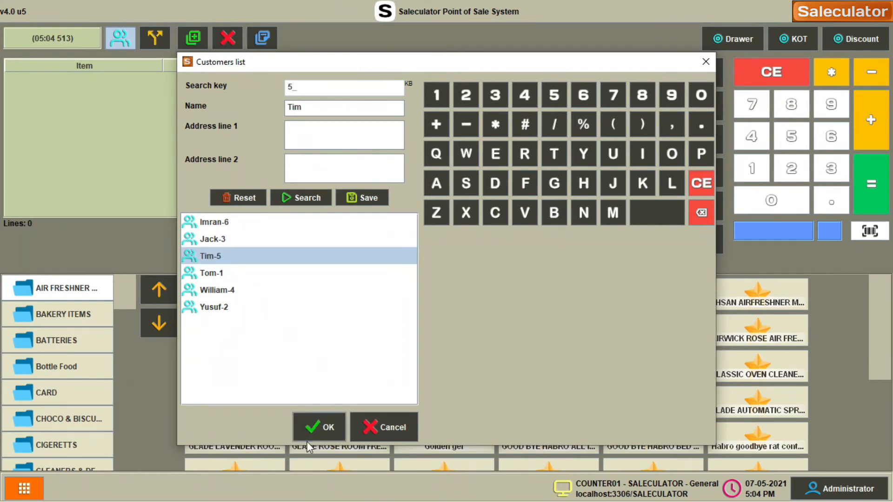
click(318, 426)
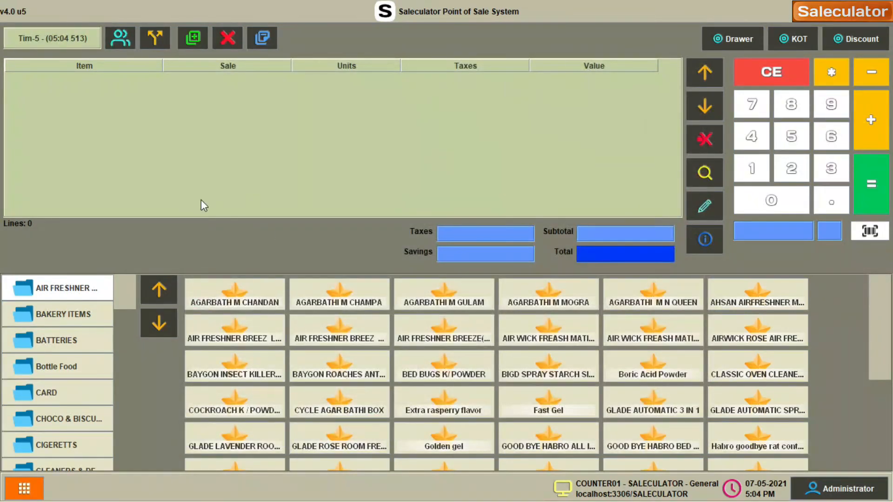
Step: Add Cycle Agar Bathi Box, Bed Bugs K/ Powder, Bigd Spray Starch Silicone 300ml, 555 tuna caldereta and 555 tuna lechon paksiw to the sale
click(361, 388)
click(444, 365)
click(548, 365)
click(70, 366)
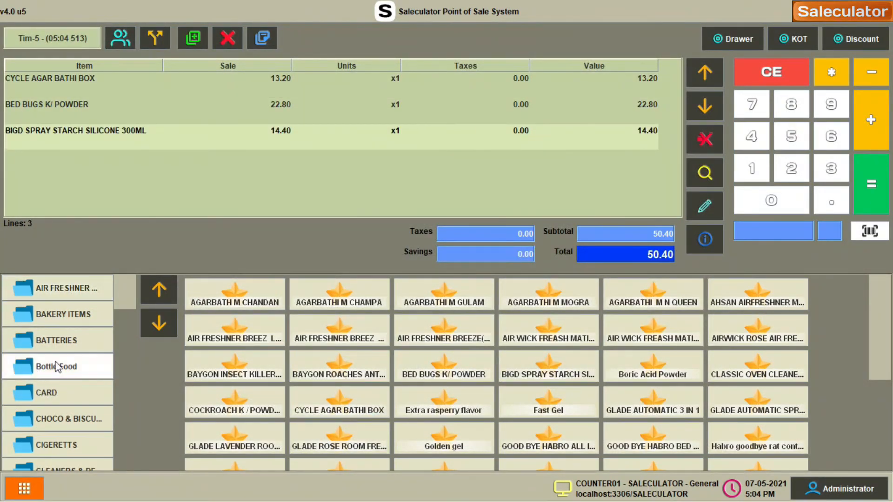
click(446, 331)
click(517, 344)
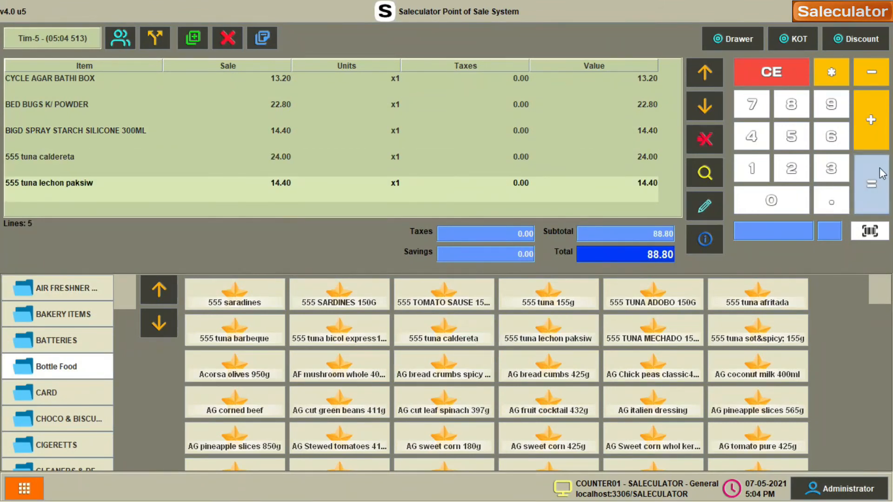
Step: Record the sale's full 88.80 total as the customer's debt
key(Return)
click(255, 216)
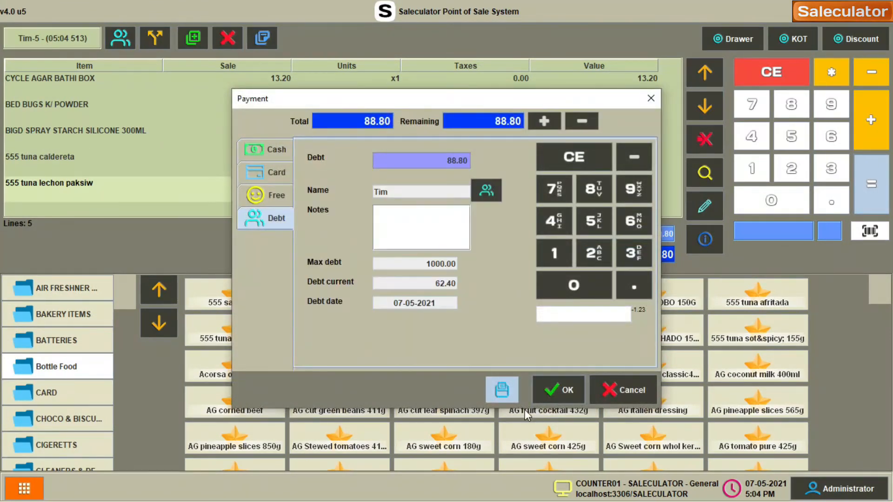
click(558, 390)
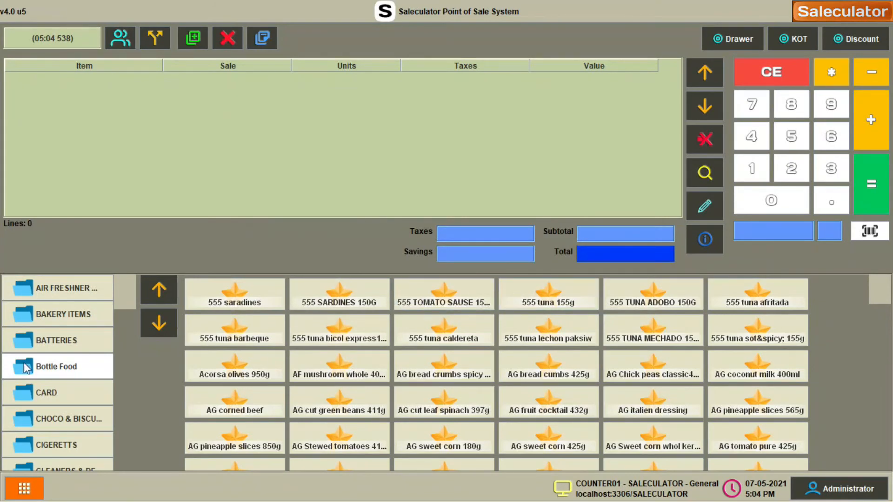
Step: List all customers and assign the same customer with ID 5 to the new, empty sale
click(119, 38)
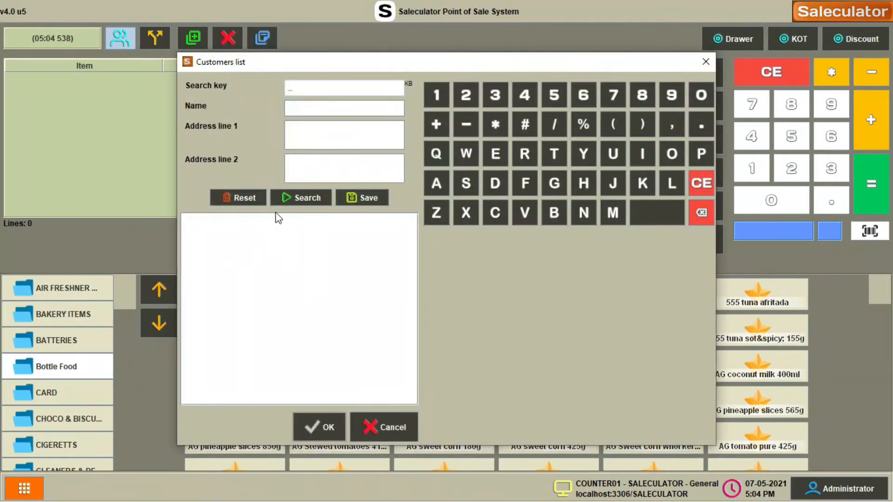
click(308, 198)
click(214, 256)
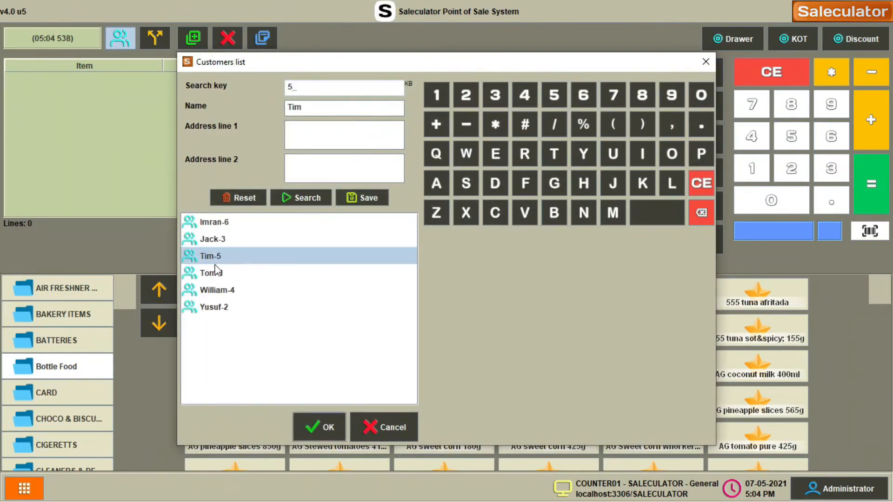
click(319, 427)
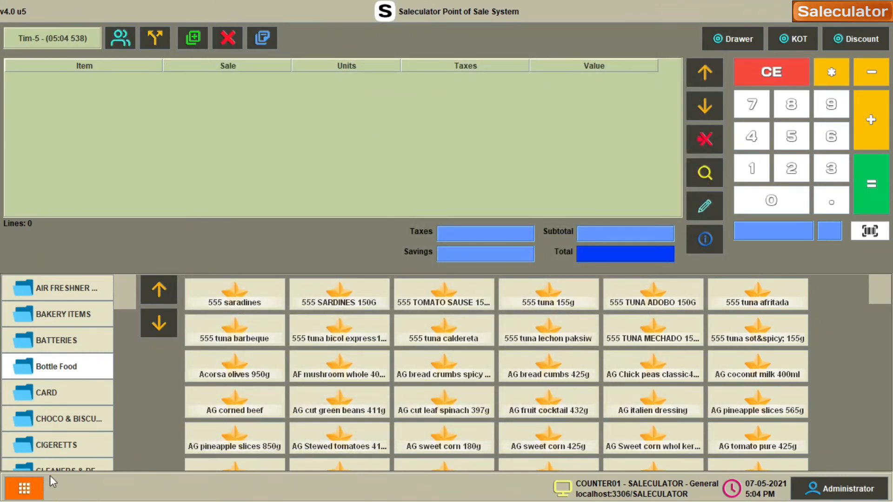
Step: Add AlKhayam marble slice cake, Alkhayam bread big and Al Khayam Tasty Bread to the sale and record its 38.40 total as debt
click(60, 314)
click(653, 370)
click(548, 370)
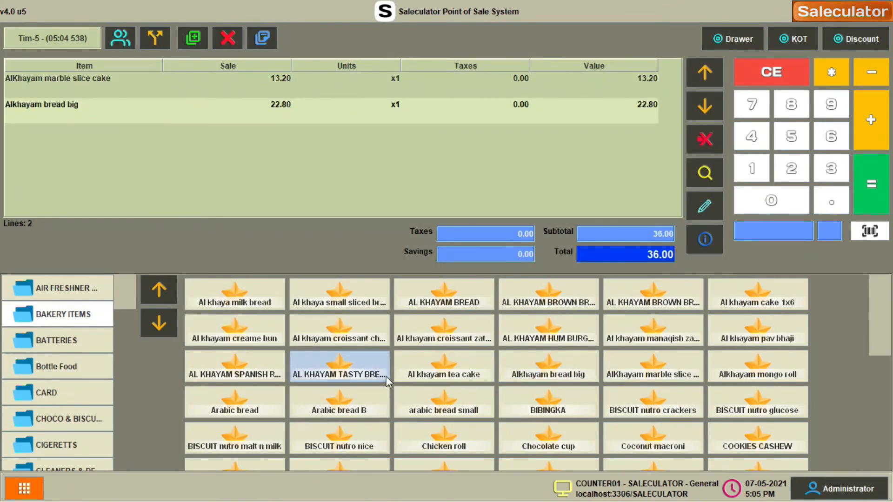
click(339, 369)
click(883, 193)
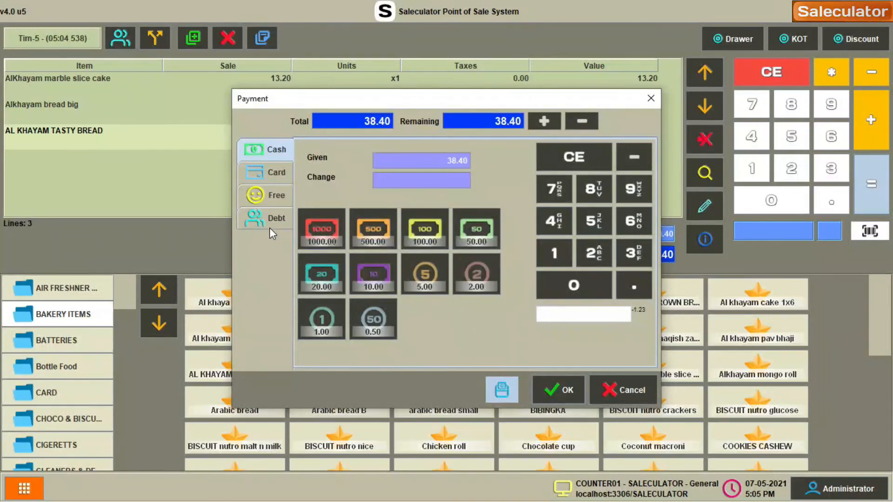
click(270, 224)
click(562, 392)
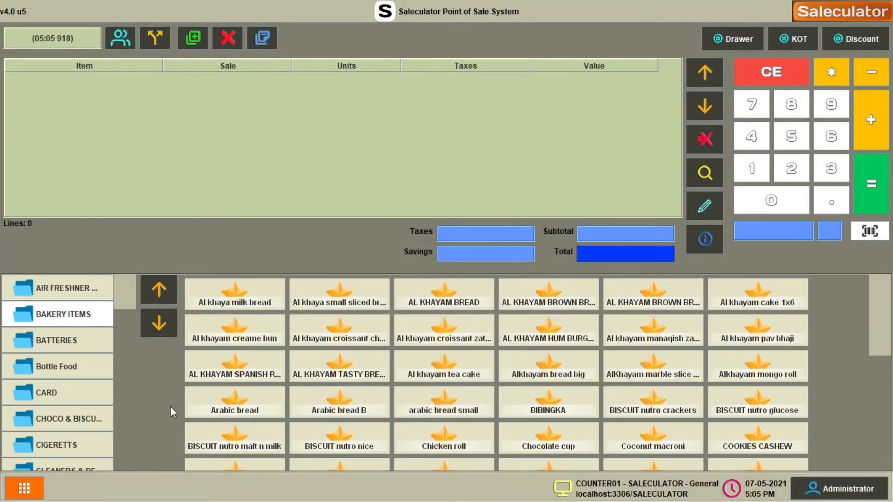
Step: Run the Customers debts report for all customers and review each customer's debt tickets and totals
click(9, 493)
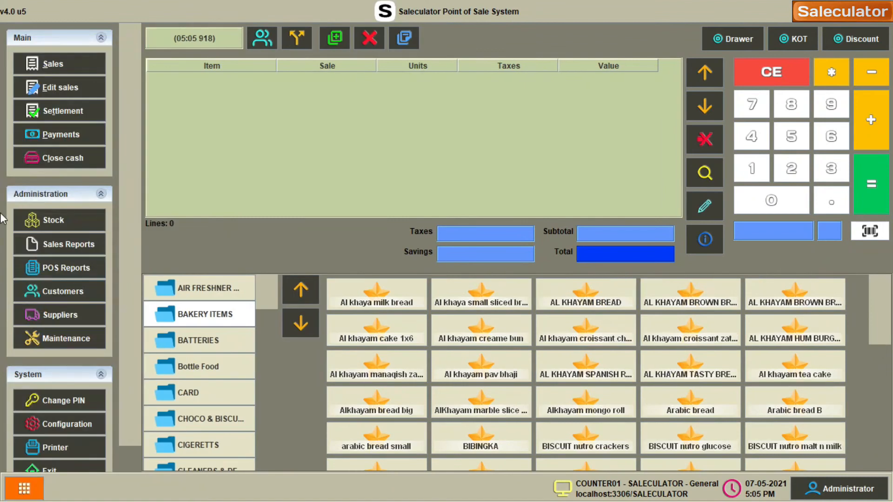
click(66, 289)
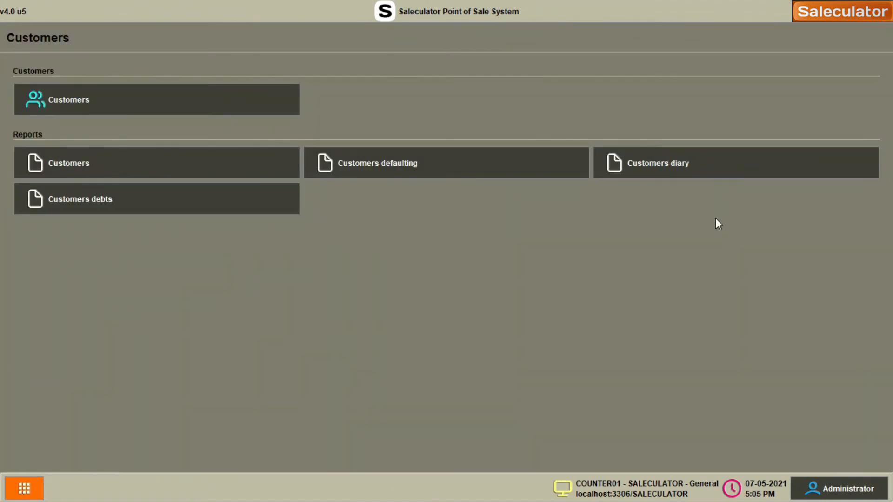
click(91, 203)
click(836, 216)
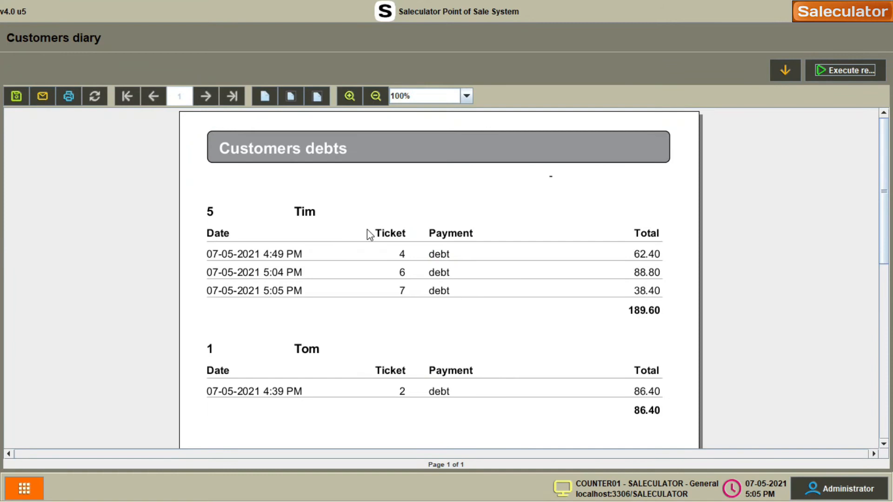
scroll(358, 234, down, 2)
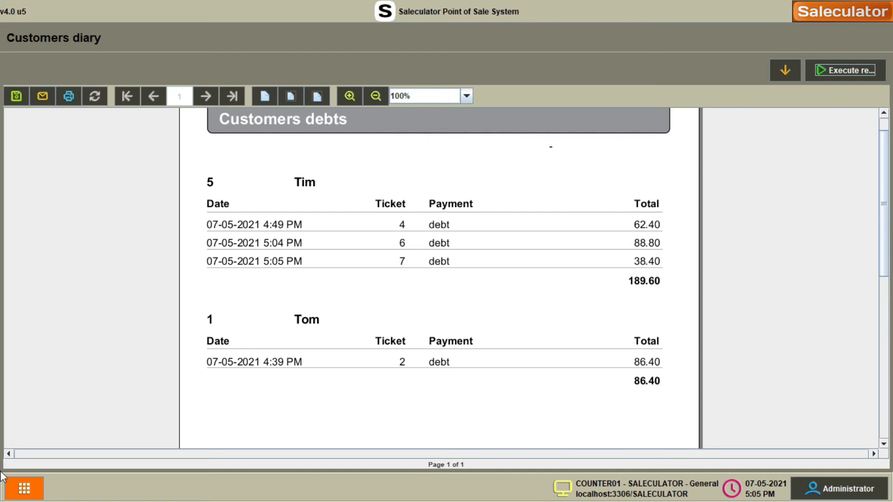
Step: Load the customer who owes for tickets 4, 6 and 7 in customer payments and pay the full 189.60 debt in cash
click(22, 487)
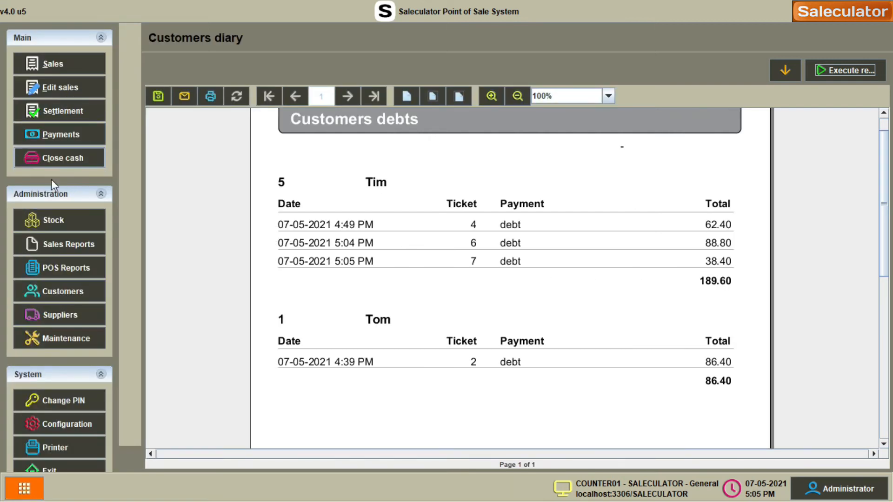
click(71, 139)
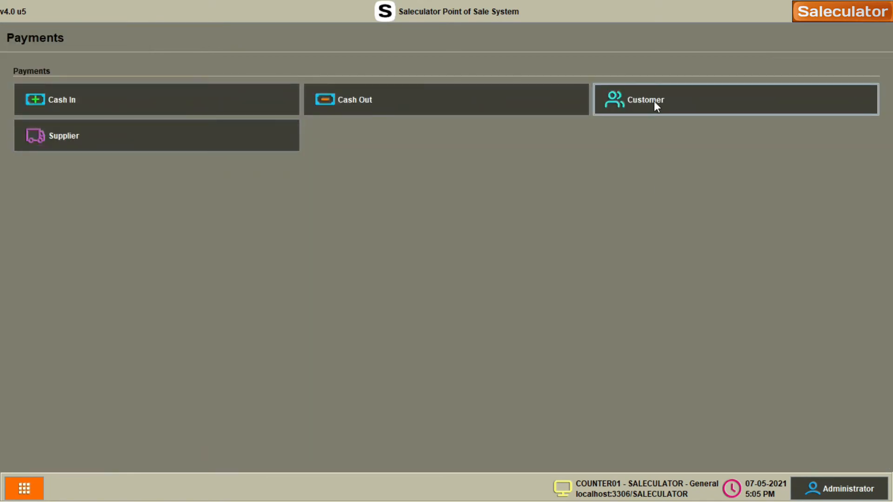
click(668, 105)
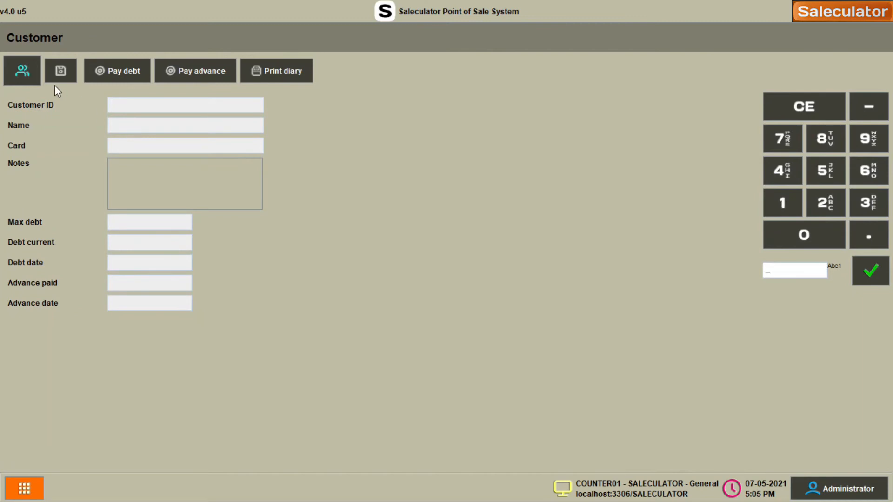
click(37, 74)
click(303, 197)
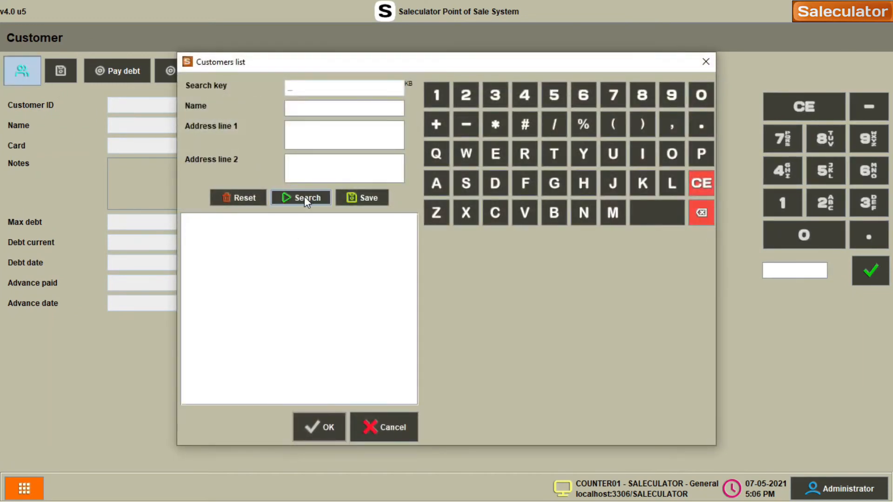
click(212, 256)
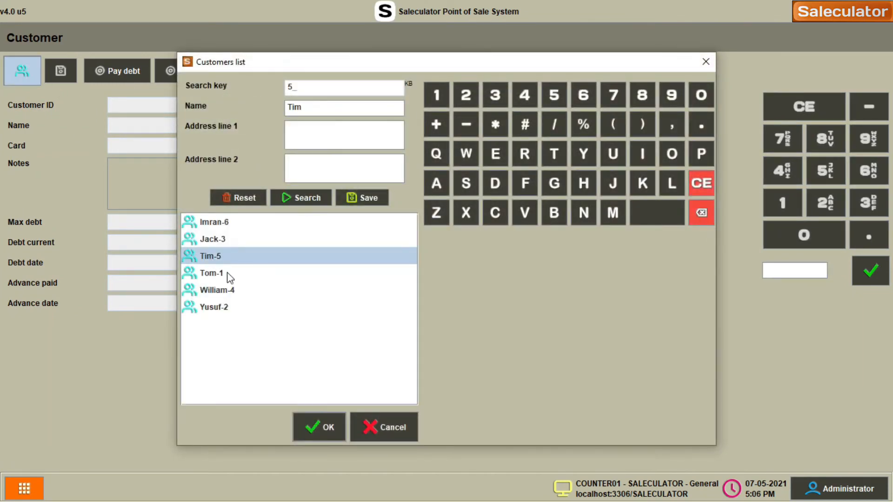
click(325, 428)
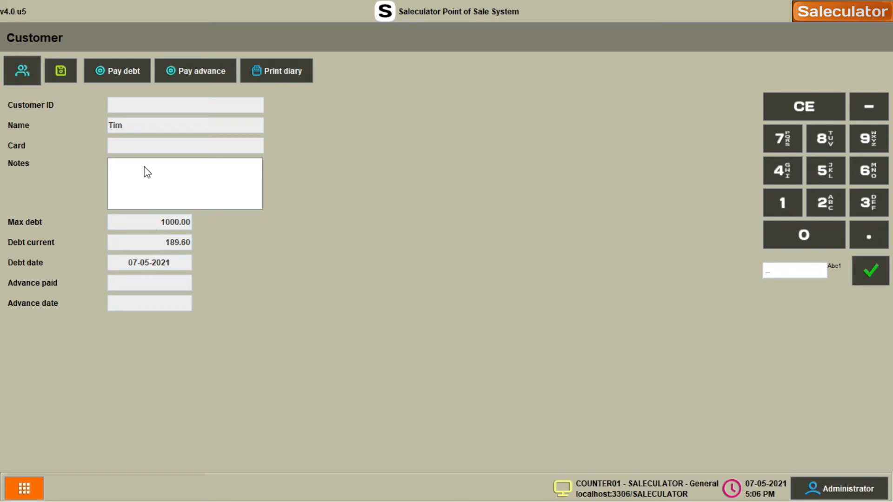
click(121, 74)
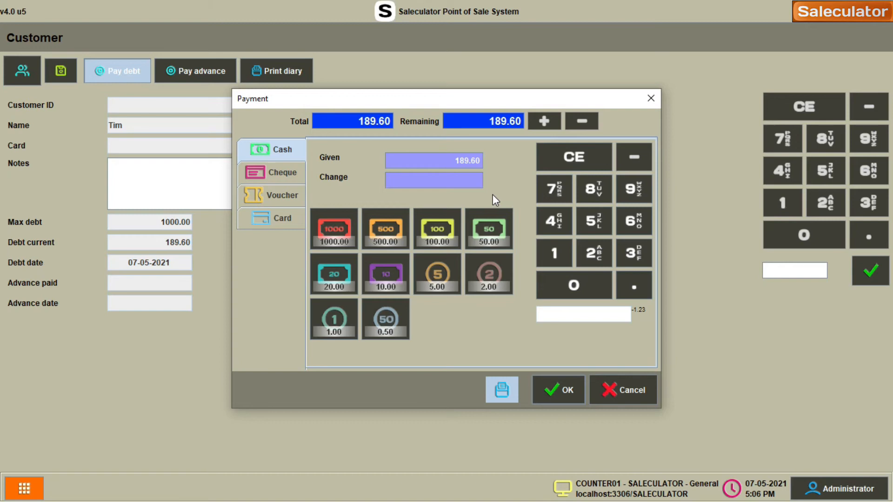
click(561, 393)
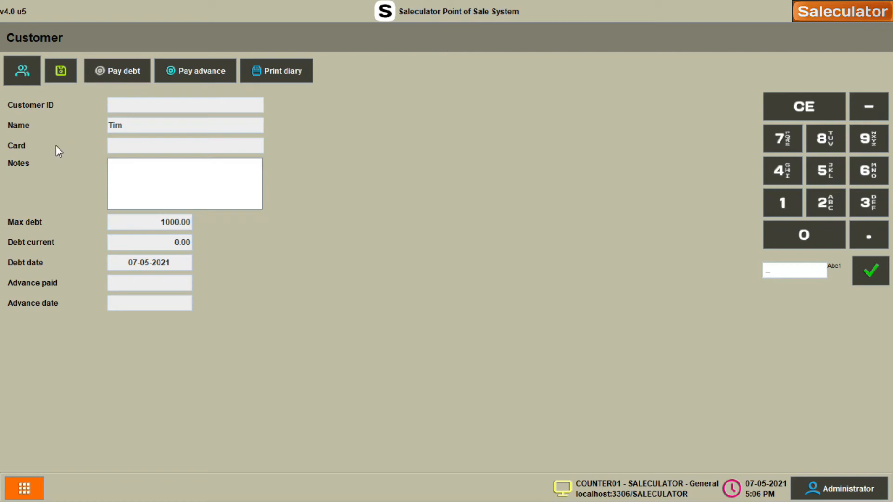
Step: Rerun the Customers debts report for all customers and check which debts are outstanding after the payment
click(25, 489)
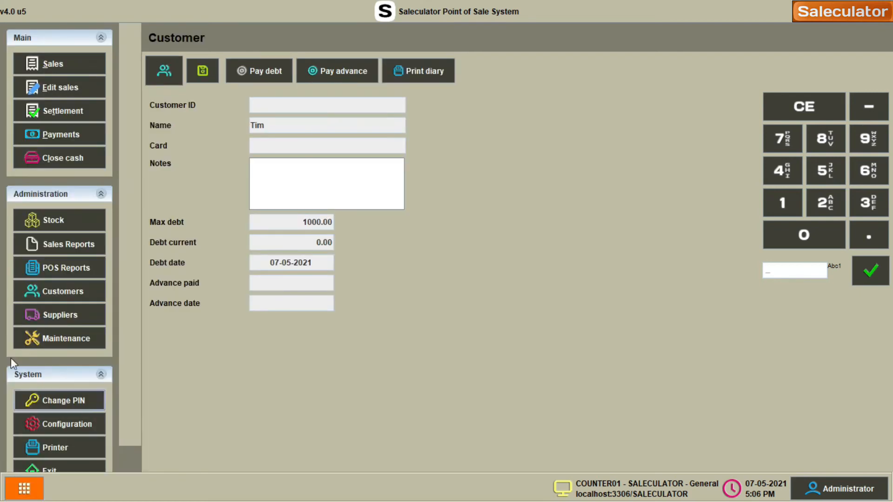
click(67, 291)
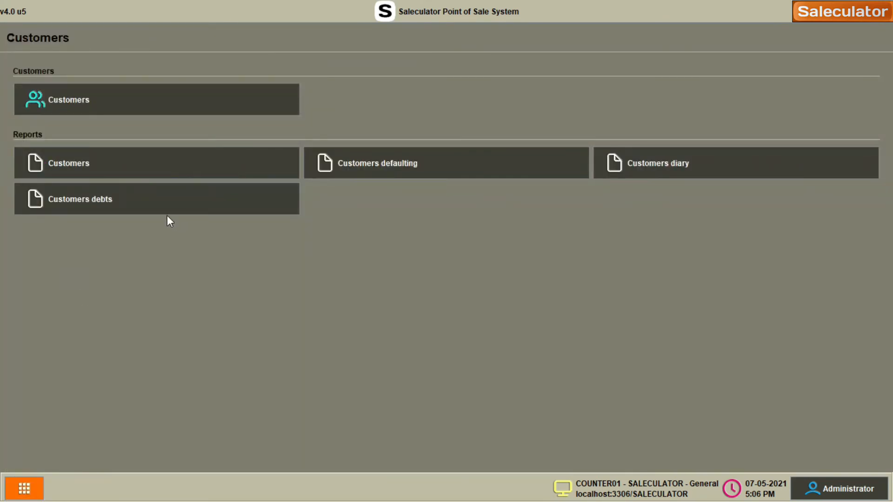
click(122, 205)
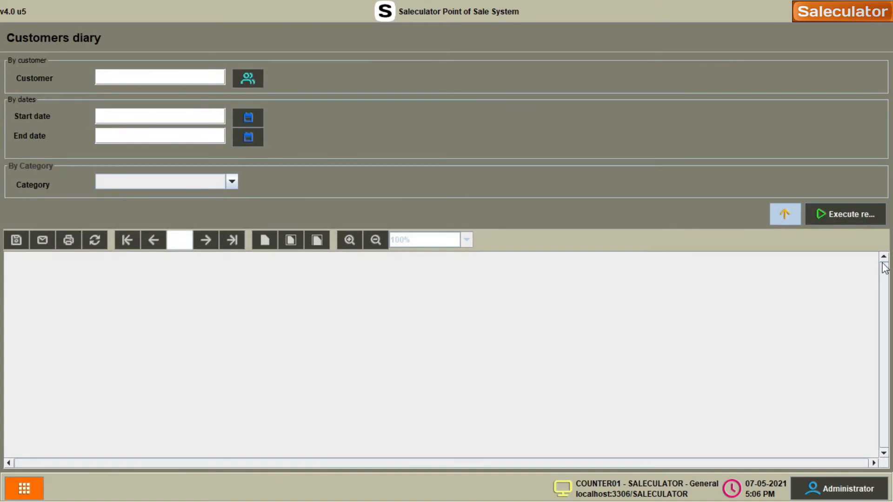
click(849, 219)
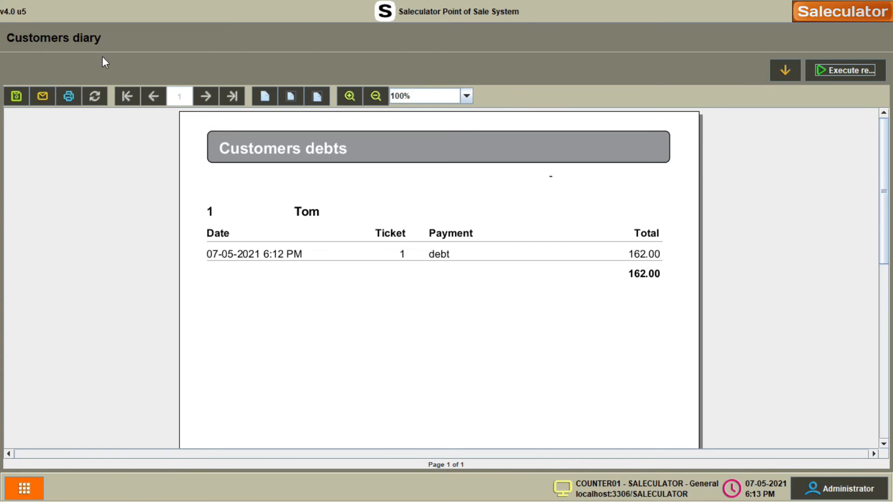
Step: Open receipt 1 from the sales search and review its customer, items, total and payment type
click(24, 488)
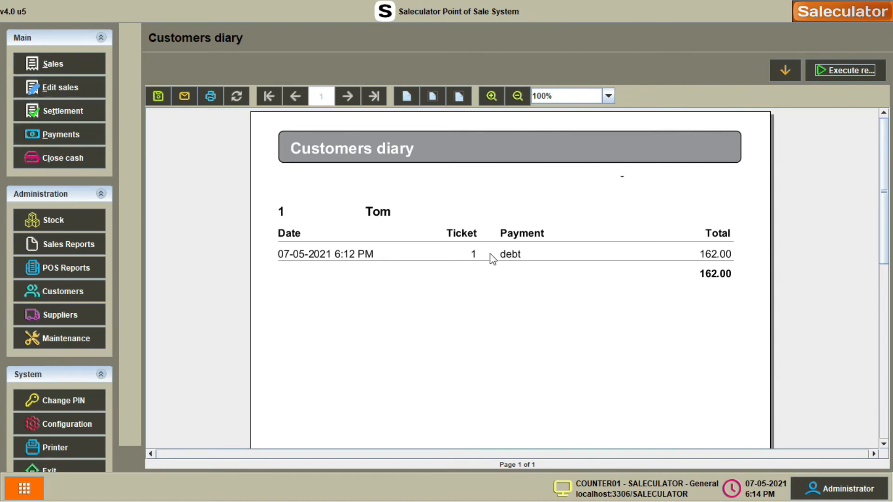
click(80, 90)
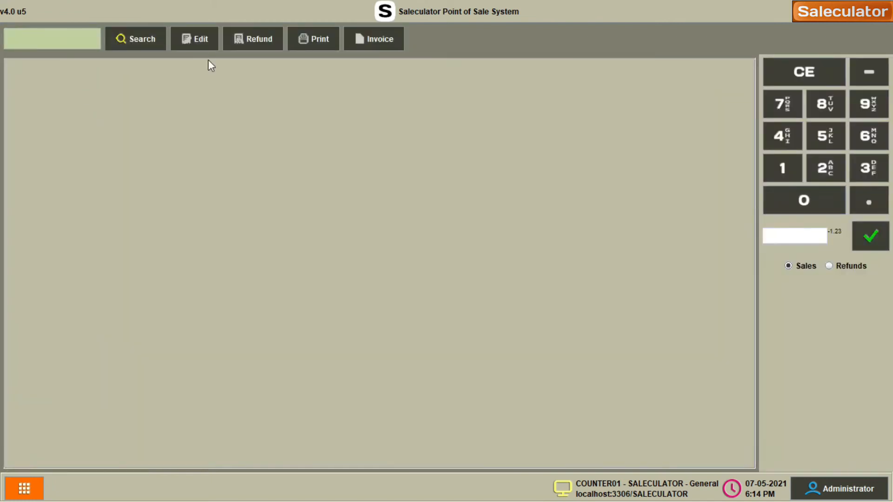
click(143, 35)
text(1)
click(409, 198)
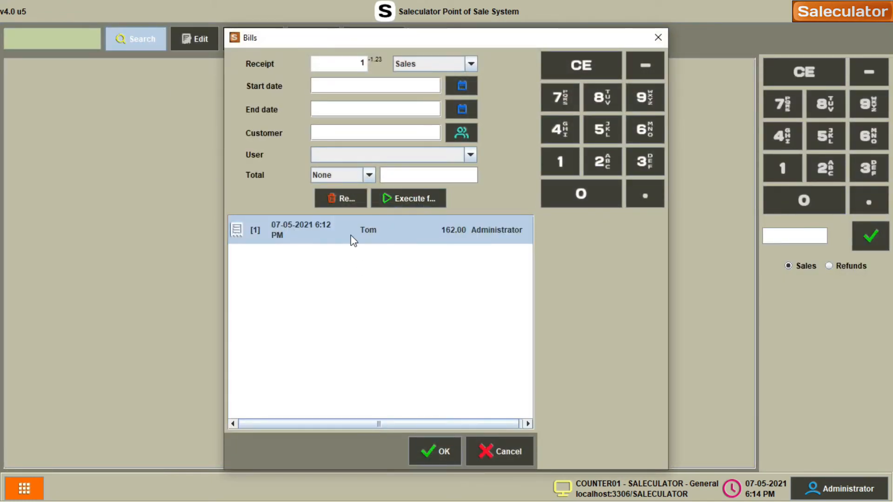
click(433, 454)
drag(754, 224, 755, 355)
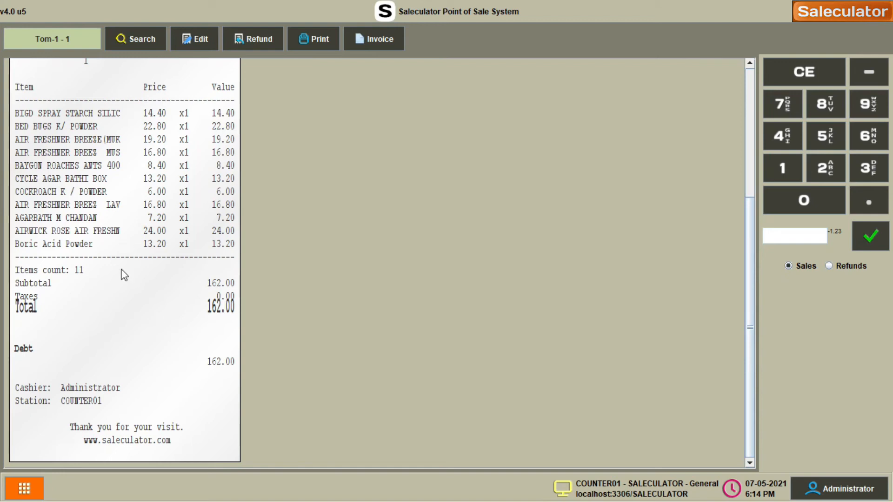
drag(751, 400, 742, 268)
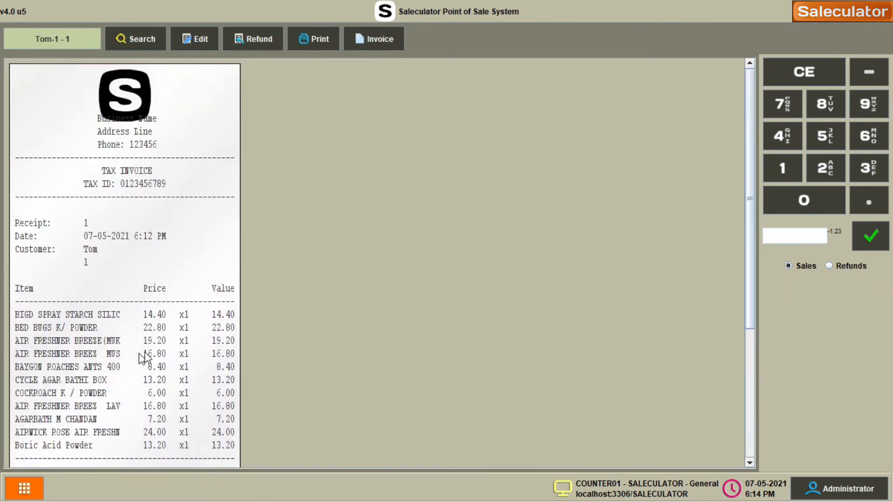
Step: Edit the sale on receipt 1, paying 100 in cash and recording the remaining 62.00 as the customer's debt
click(197, 39)
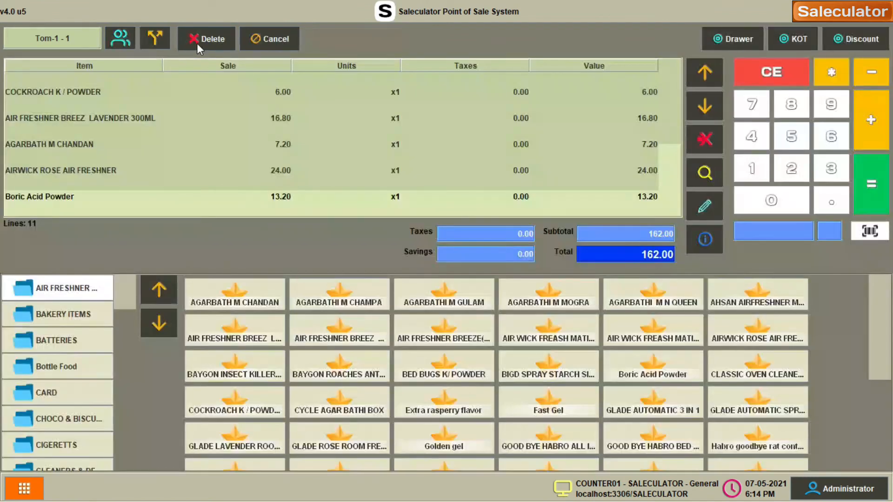
click(879, 200)
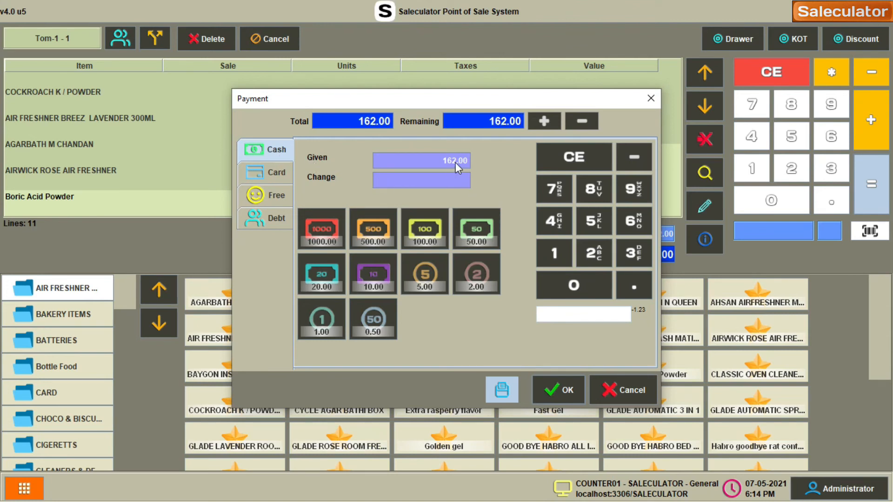
click(553, 253)
click(575, 287)
click(577, 289)
click(544, 122)
click(271, 217)
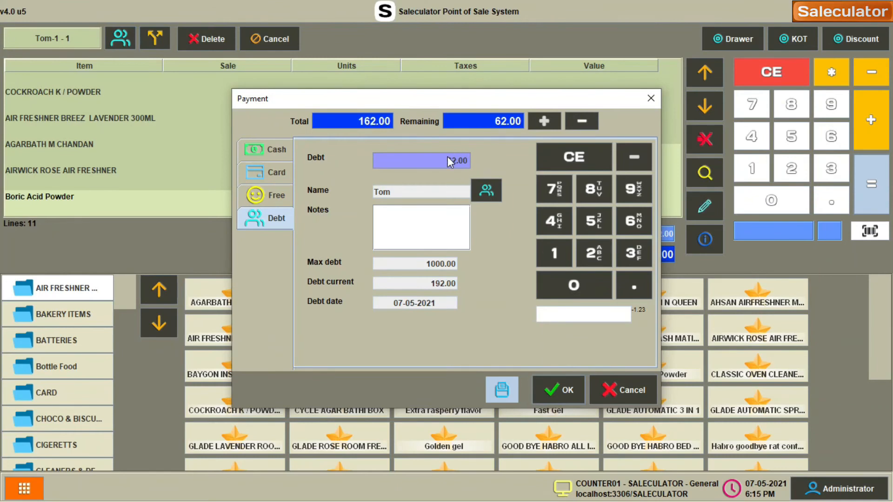
click(562, 391)
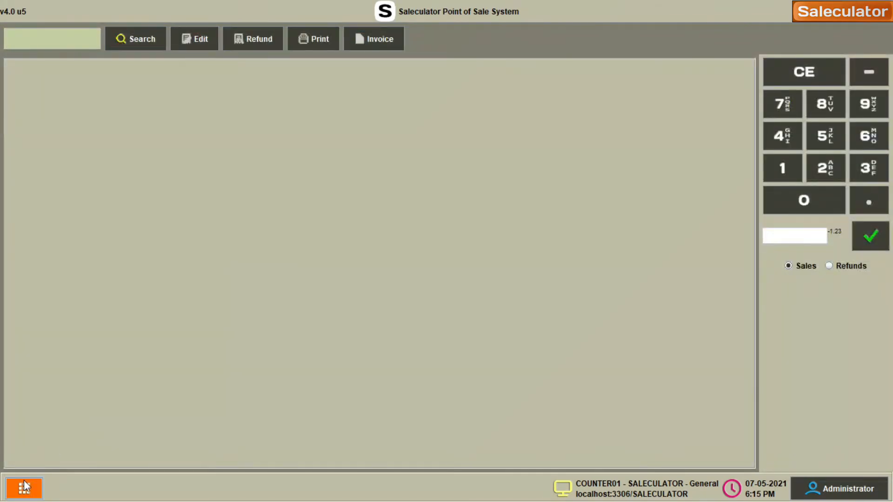
Step: Find receipt 1 in the sales search and review its cash and debt payment split
click(147, 40)
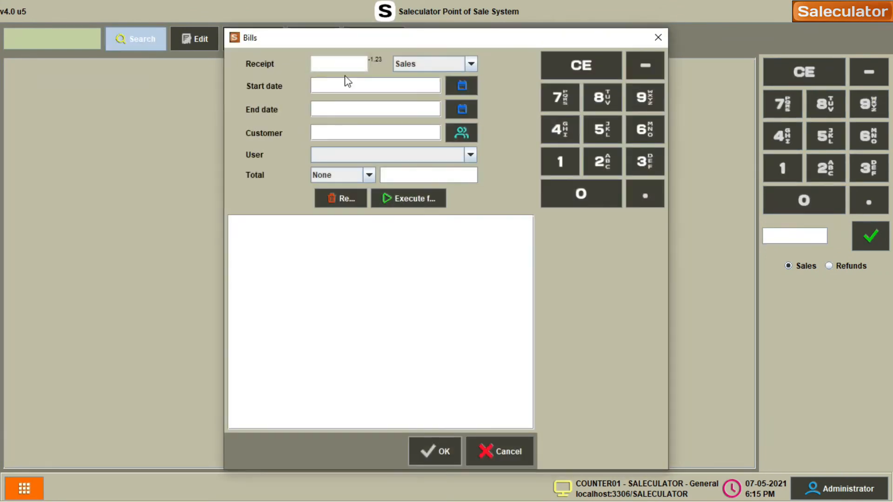
click(339, 60)
text(1)
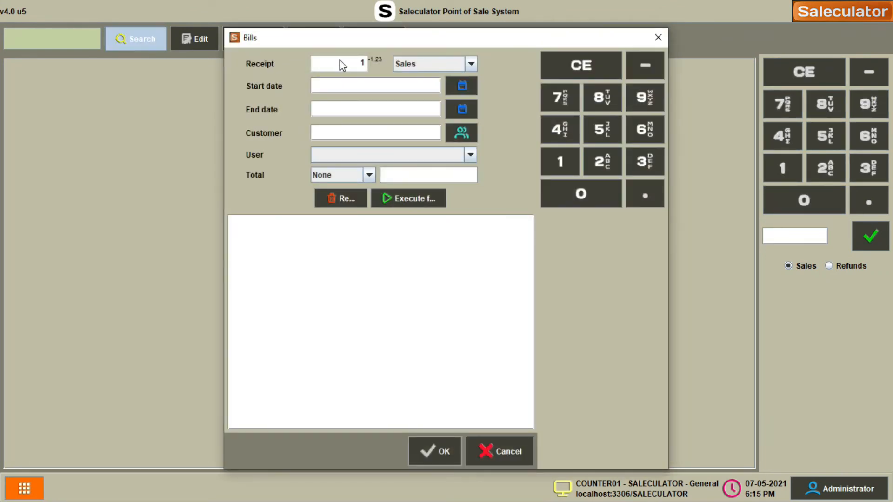
click(423, 199)
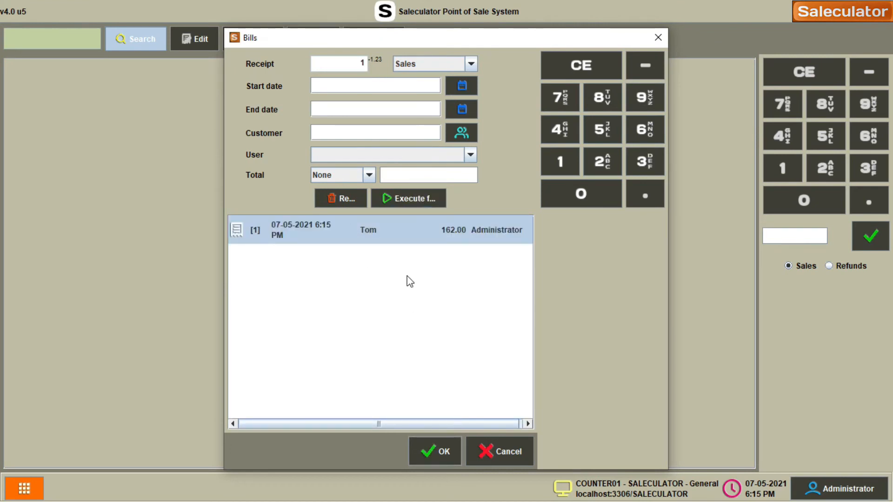
click(438, 451)
drag(754, 187, 718, 332)
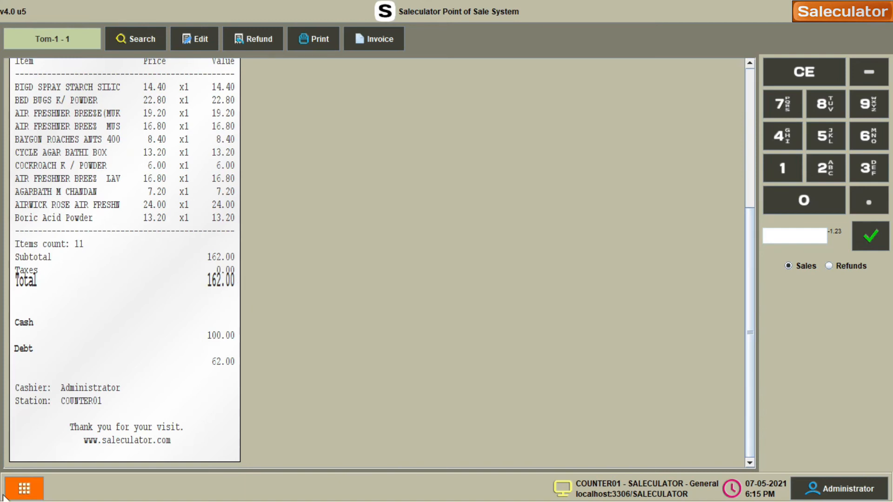
Step: Reload receipt 1 in Edit sales and edit it to pay the full 162.00 in cash
click(16, 486)
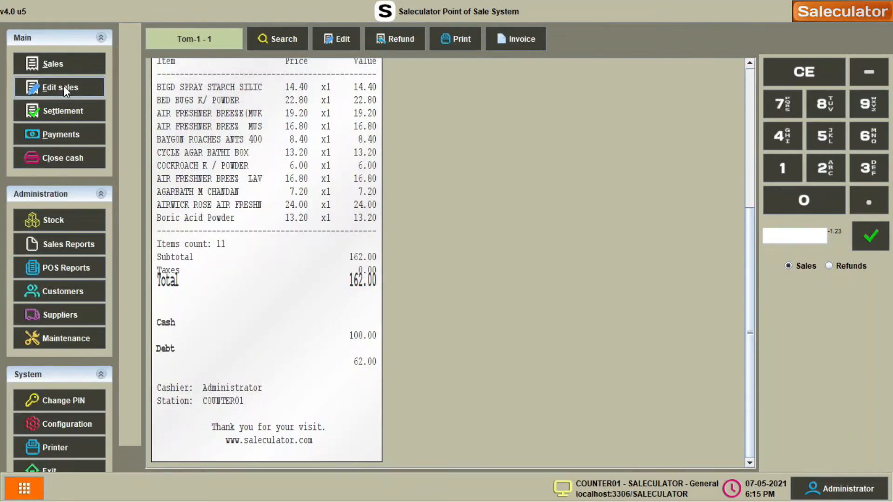
click(62, 65)
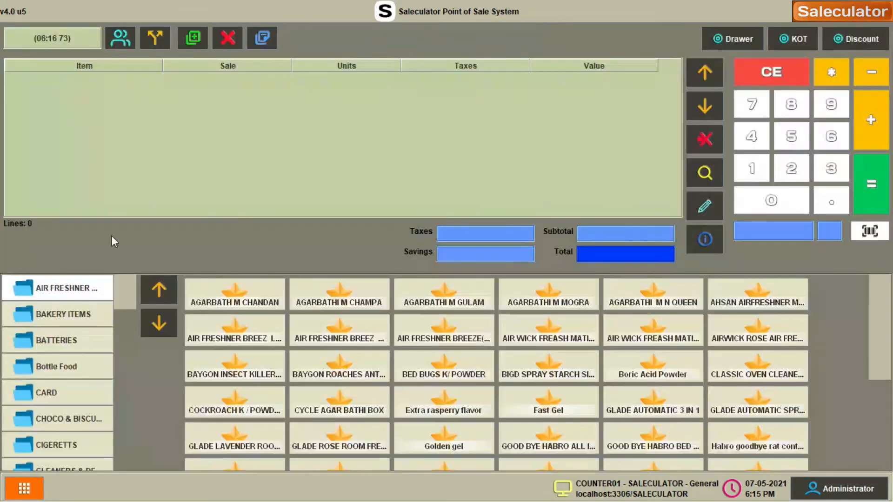
click(22, 488)
click(85, 80)
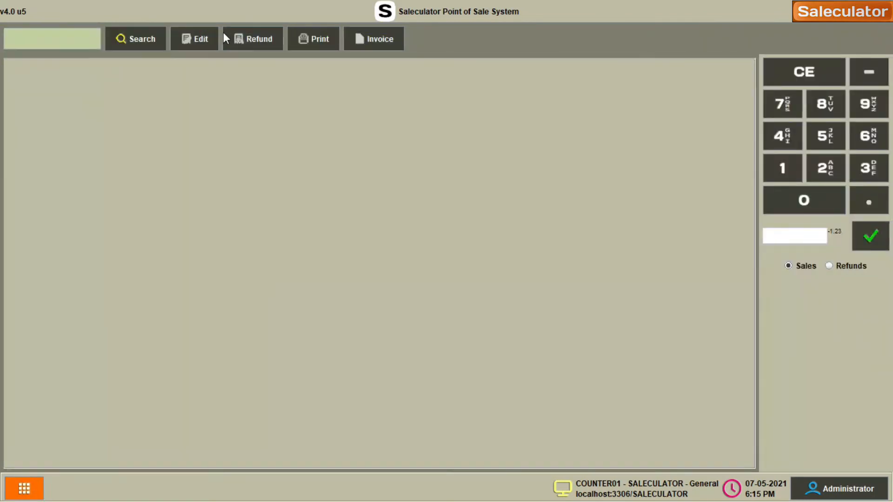
click(145, 40)
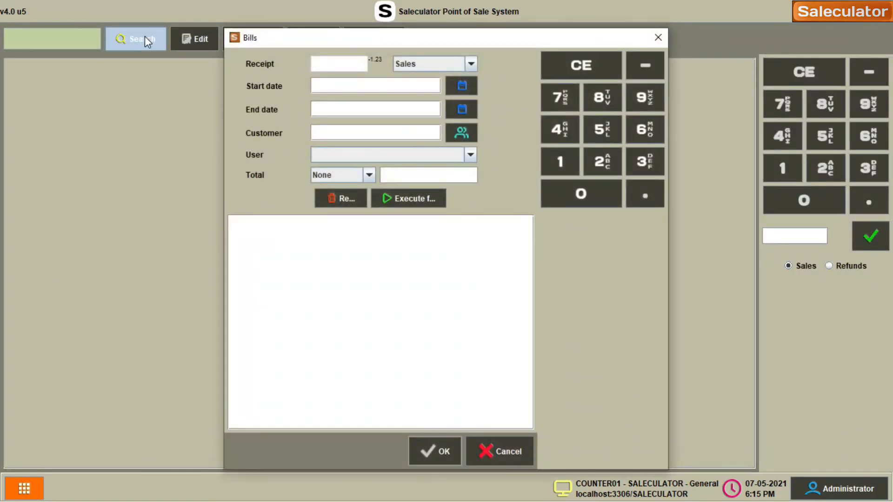
click(343, 61)
text(1)
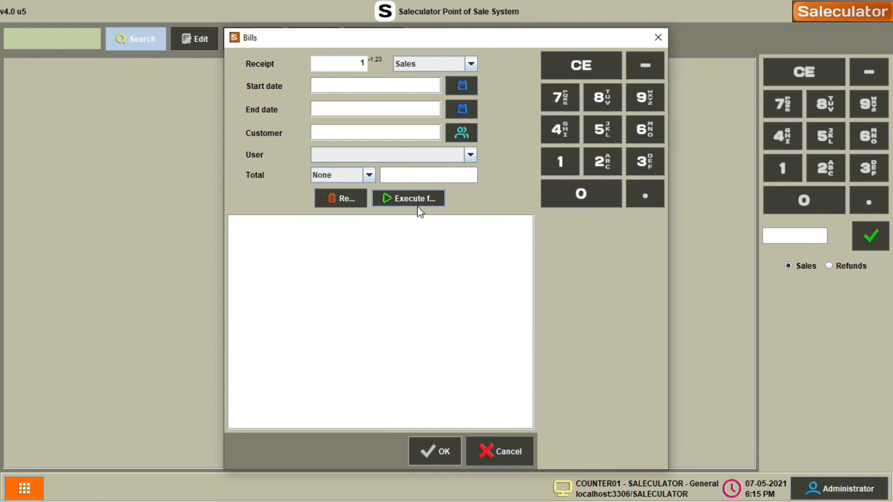
click(409, 198)
click(431, 453)
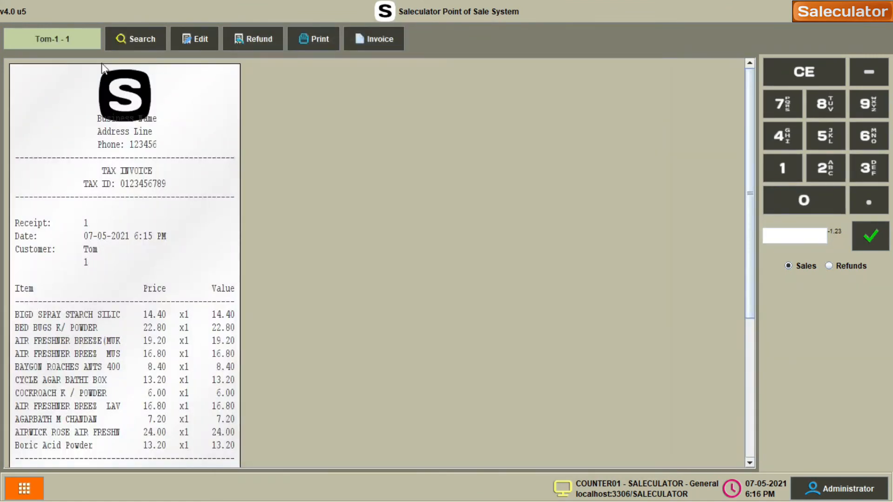
click(195, 40)
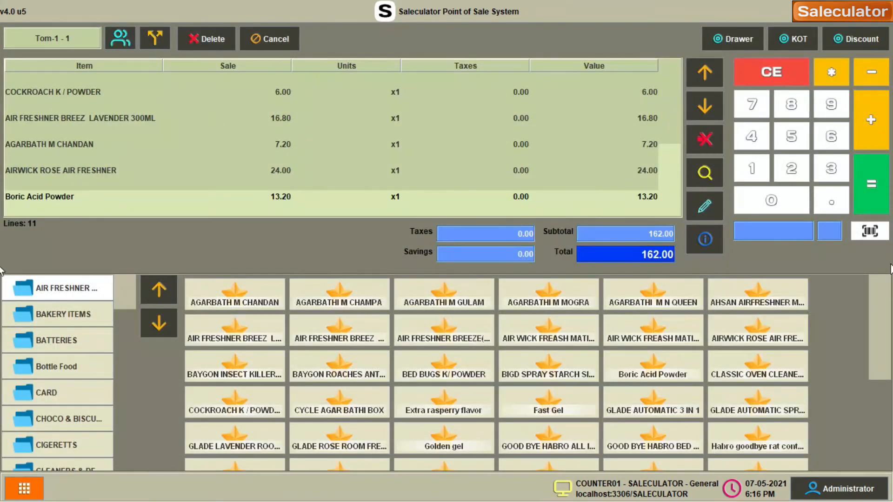
click(864, 190)
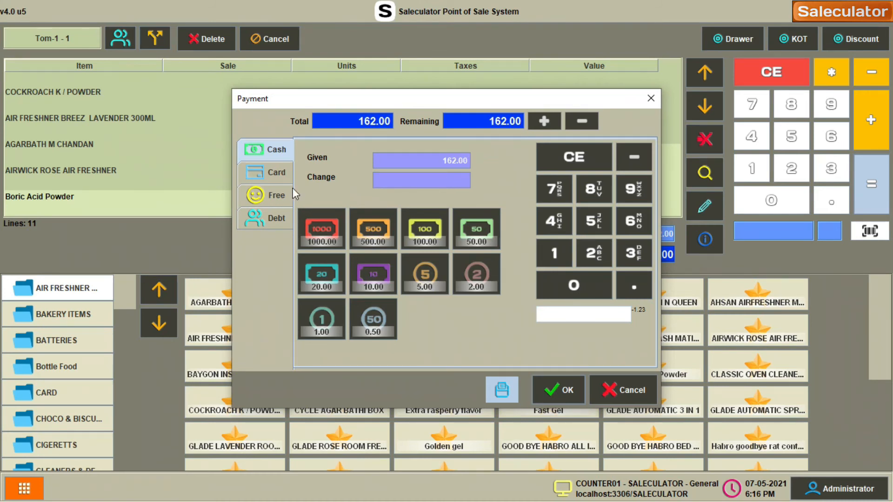
click(553, 390)
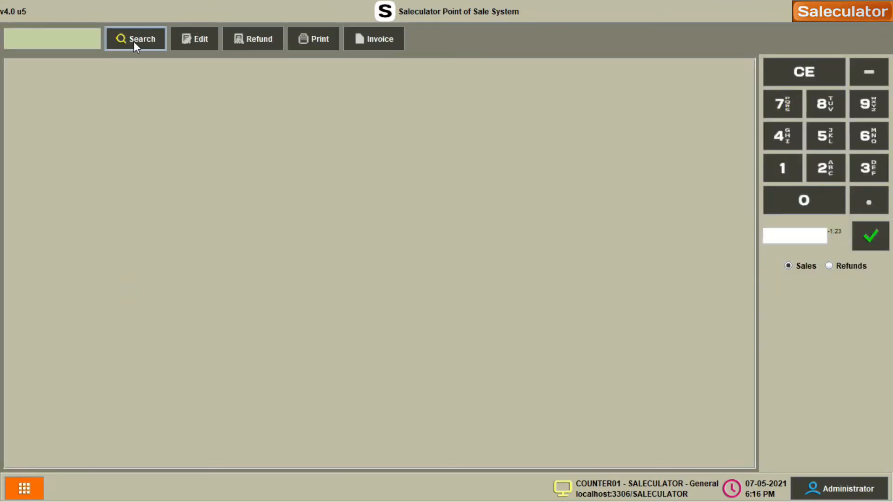
Step: Look up receipt 1 again and check the payment type on the edited sale
click(130, 42)
click(336, 65)
text(1)
click(412, 199)
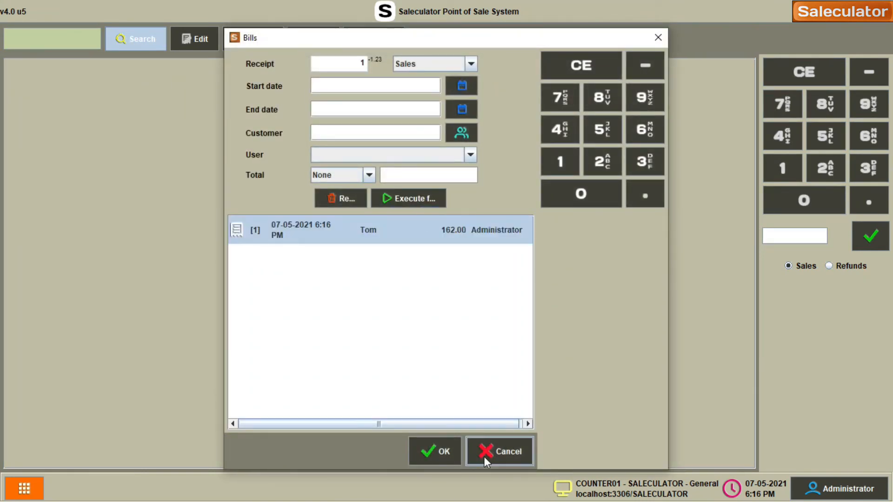
click(434, 460)
drag(746, 208, 750, 322)
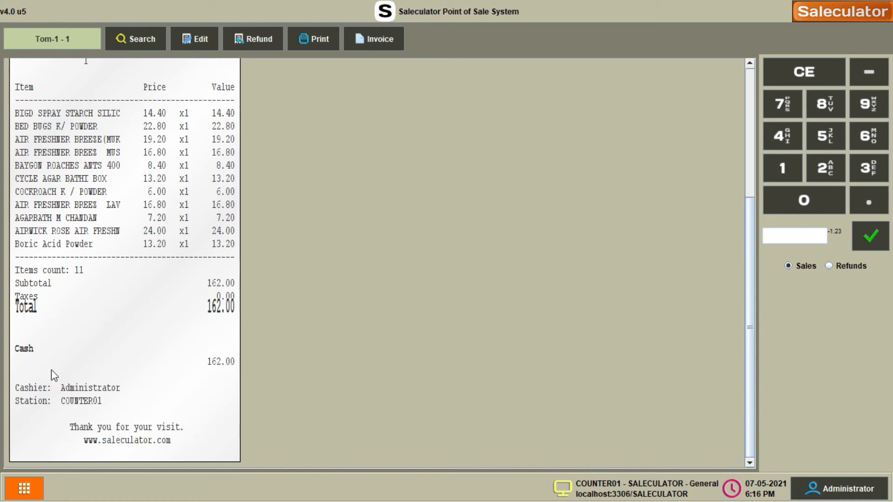
scroll(228, 355, up, 5)
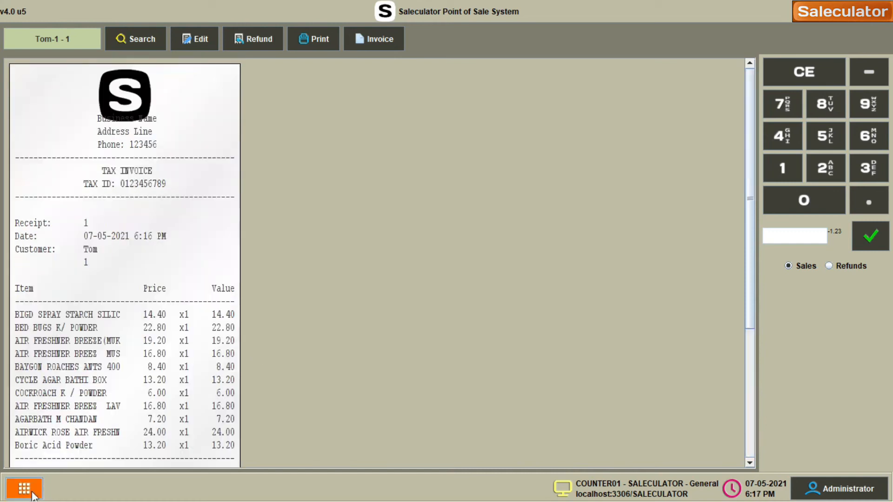
Step: Run the Customers diary report for all customers and review the ticket payments listed
click(24, 489)
click(64, 300)
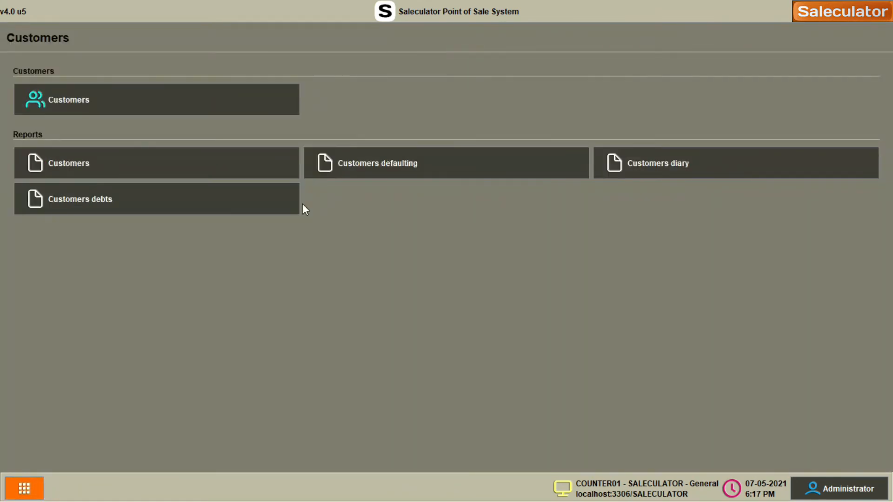
click(670, 163)
click(840, 215)
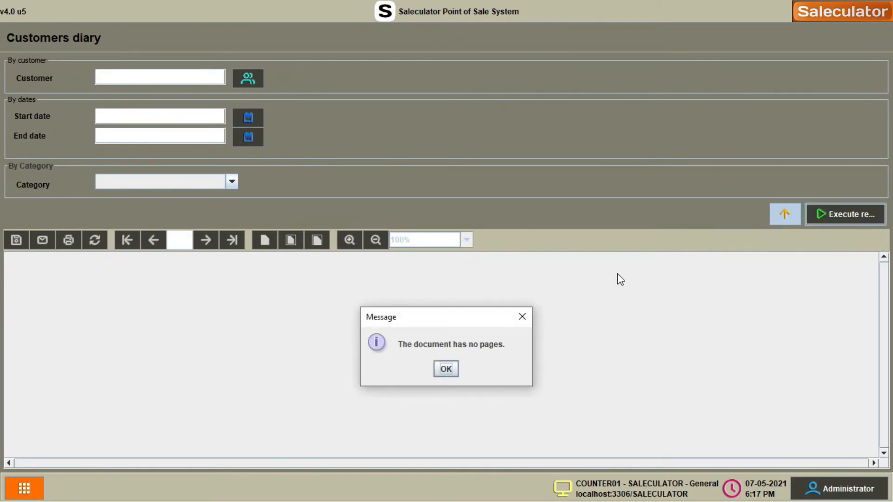
click(446, 369)
click(24, 489)
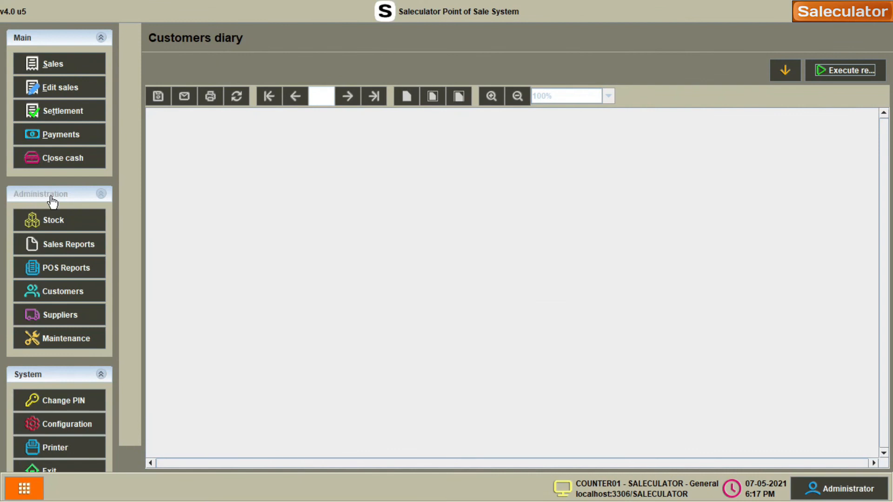
click(79, 300)
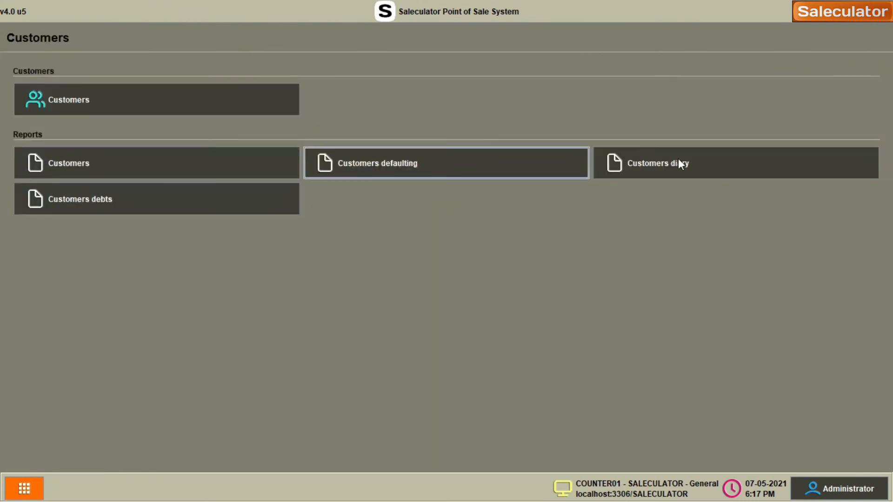
click(743, 165)
click(825, 253)
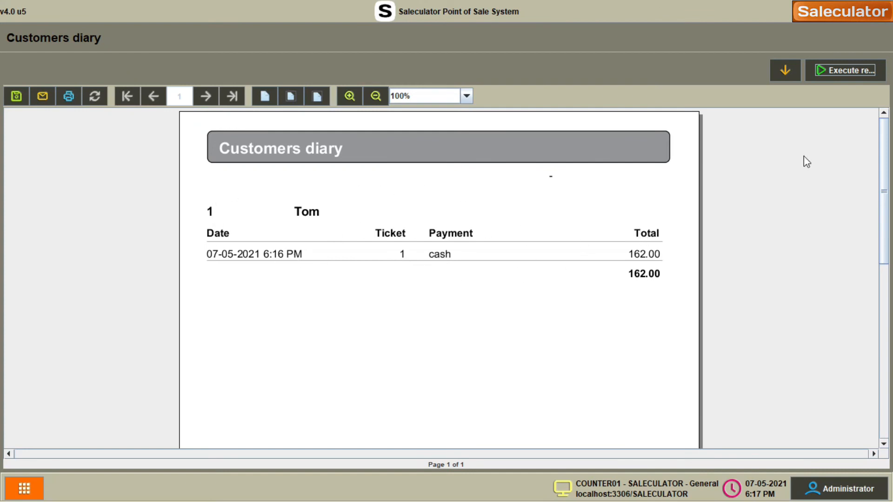
Step: Start a sale with Extra rasperry flavor, BED BUGS K/ POWDER, BIGD SPRAY STARCH SILICONE 300ML and Fast Gel
click(25, 494)
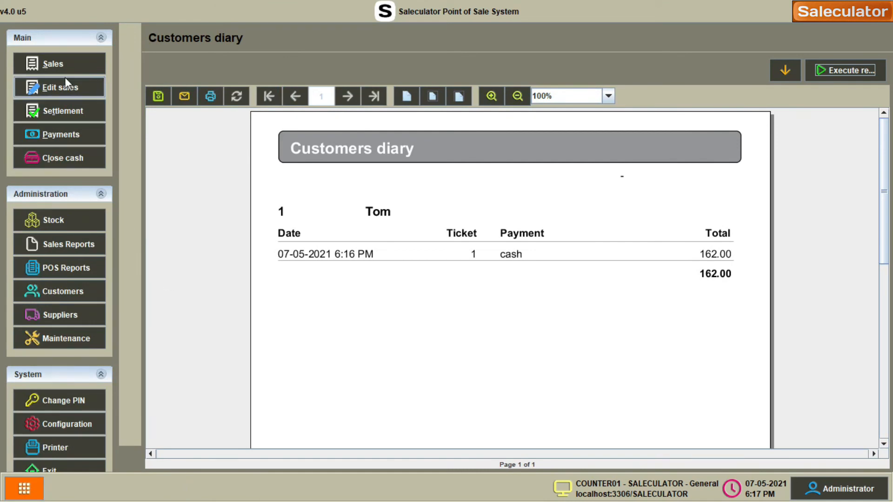
click(77, 66)
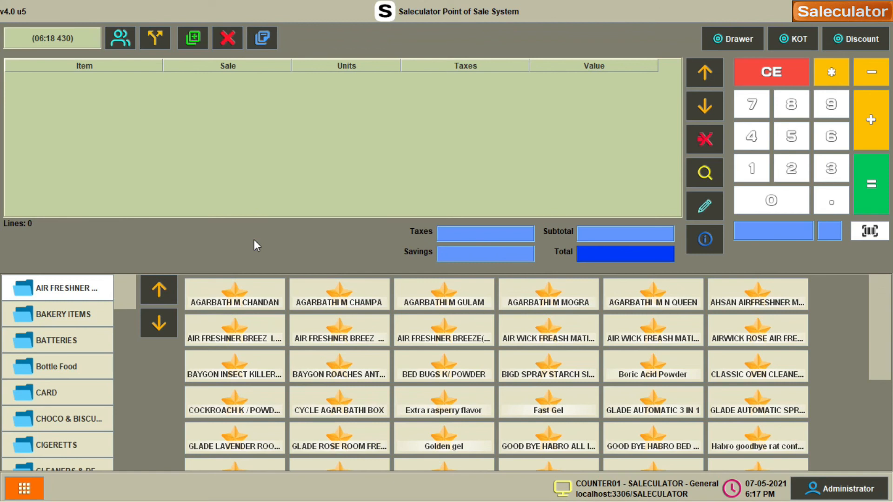
click(462, 409)
click(444, 368)
click(548, 368)
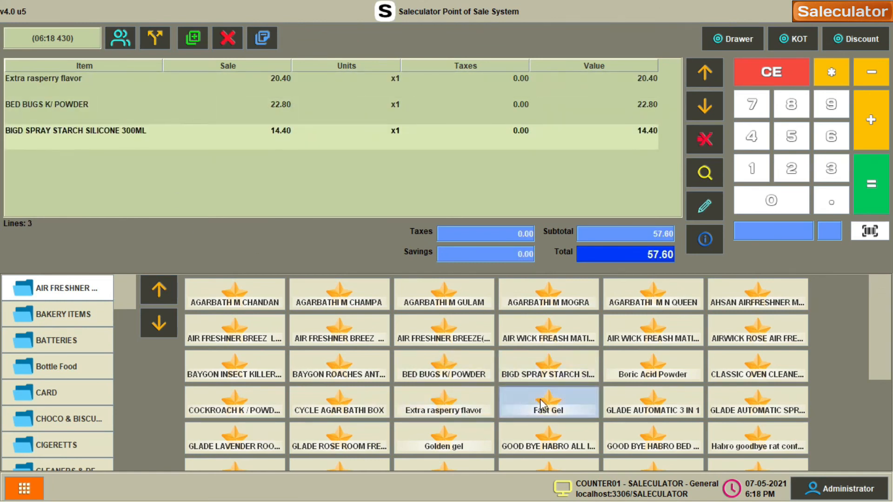
click(548, 403)
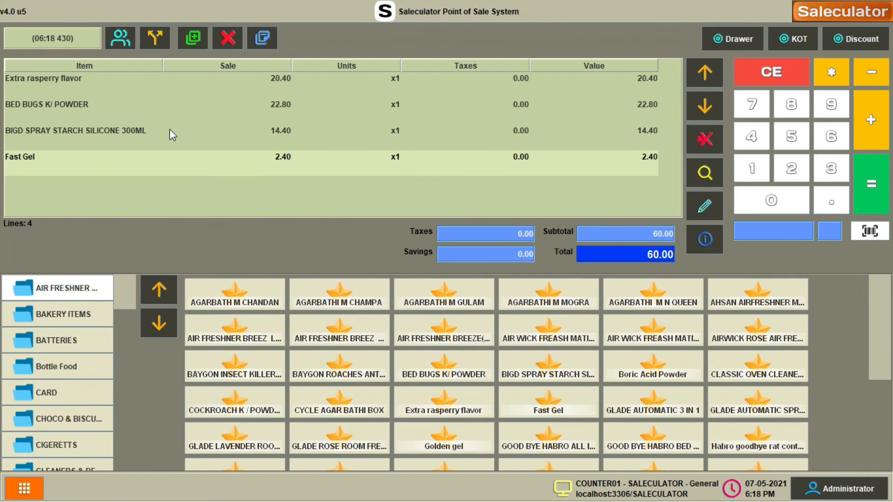
Step: Save a new customer with a search key and name for the sale's 60.00 debt payment, and cancel the payment
click(883, 193)
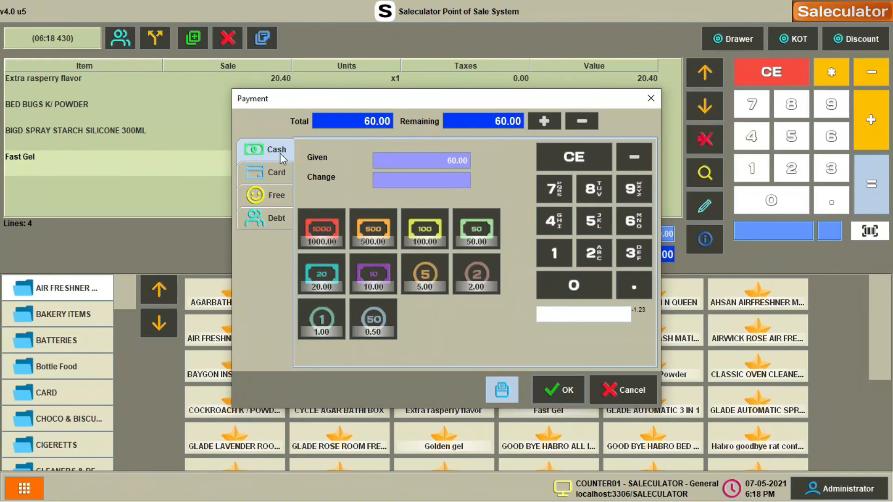
click(274, 220)
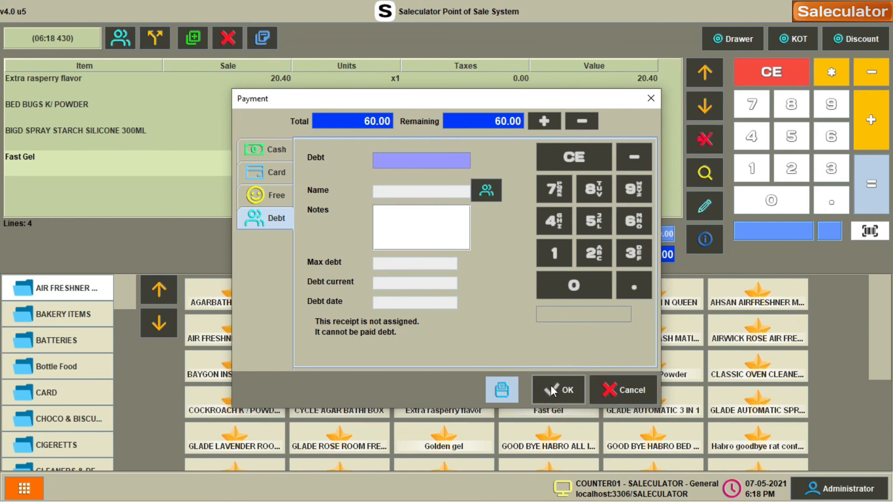
click(486, 191)
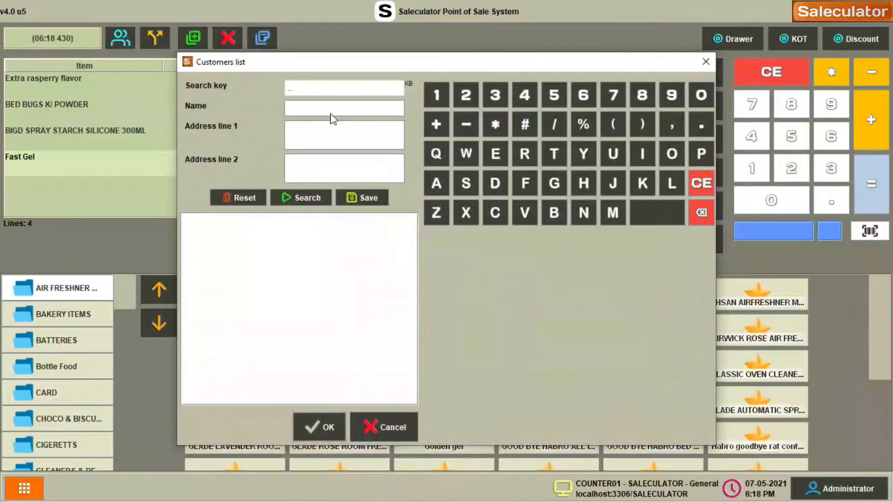
text(7)
click(304, 109)
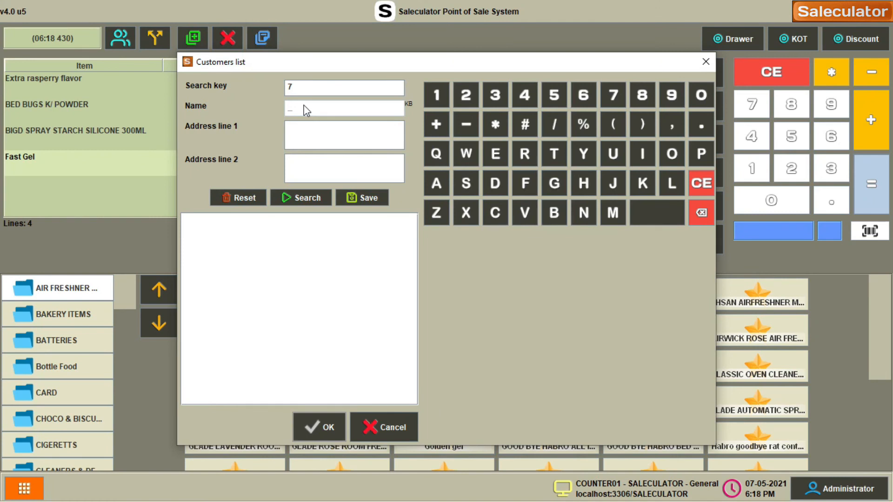
text(Robert)
click(361, 197)
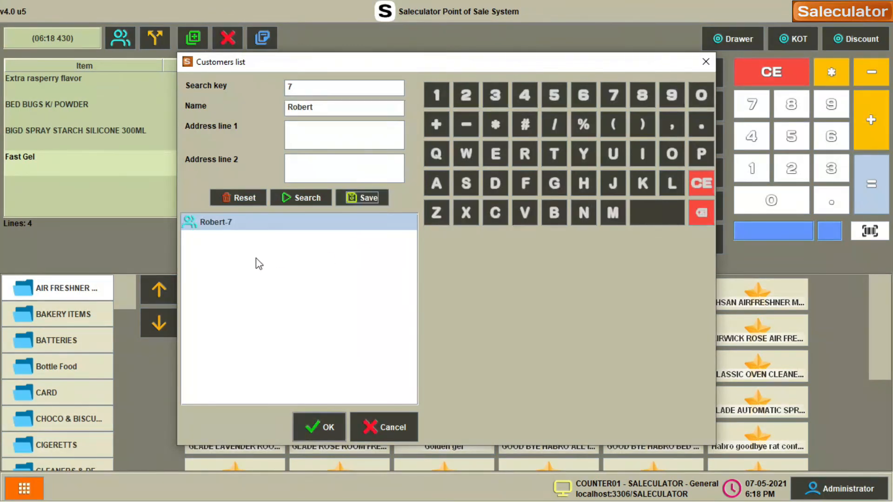
click(319, 432)
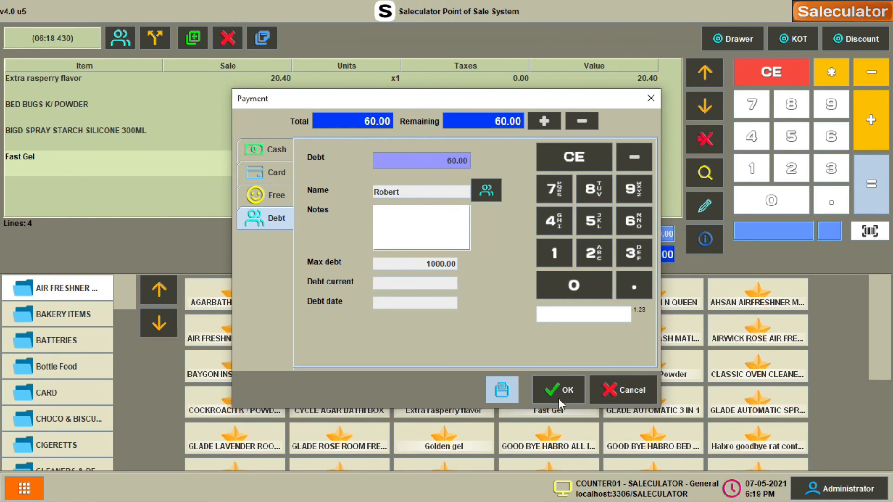
click(616, 392)
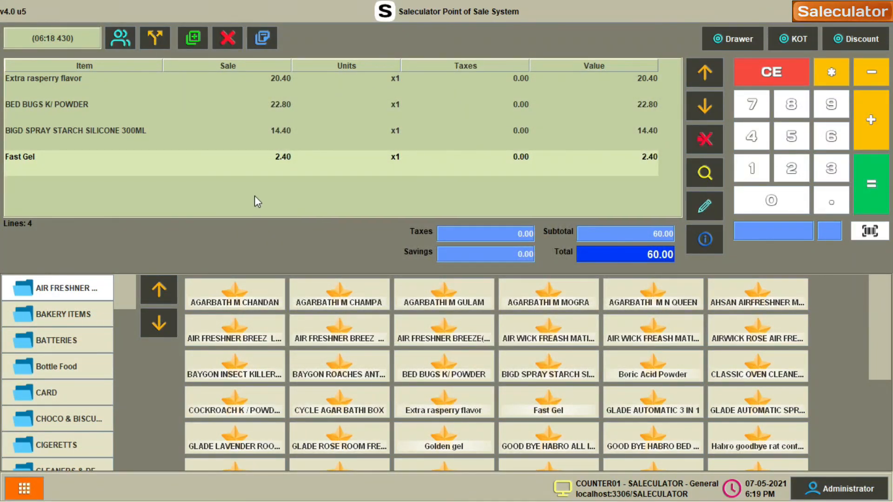
Step: Add 20 more items from the AIR FRESHNER category to the open sale, ending with CLASSIC OVEN CLEANER 450G
click(444, 367)
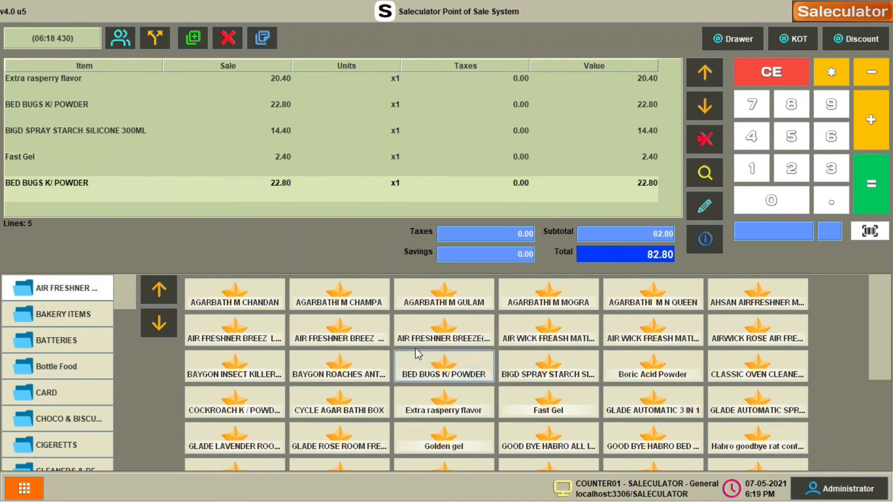
click(444, 331)
click(444, 295)
click(549, 332)
click(548, 367)
click(549, 404)
double_click(443, 403)
click(339, 367)
double_click(339, 331)
click(234, 331)
click(339, 368)
click(234, 403)
click(359, 393)
click(549, 367)
click(653, 367)
click(653, 331)
click(757, 331)
click(758, 367)
Step: Set the quantity of CLASSIC OVEN CLEANER 450G to 54 units
click(831, 72)
click(788, 139)
click(753, 136)
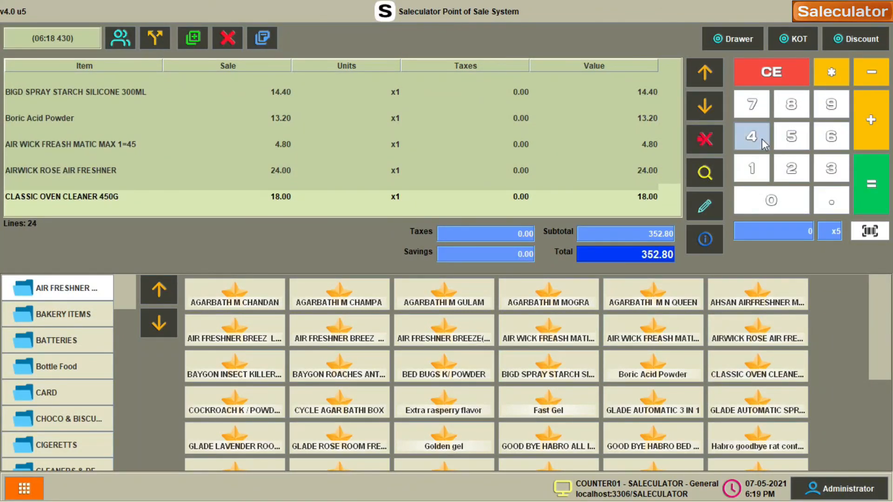
click(873, 157)
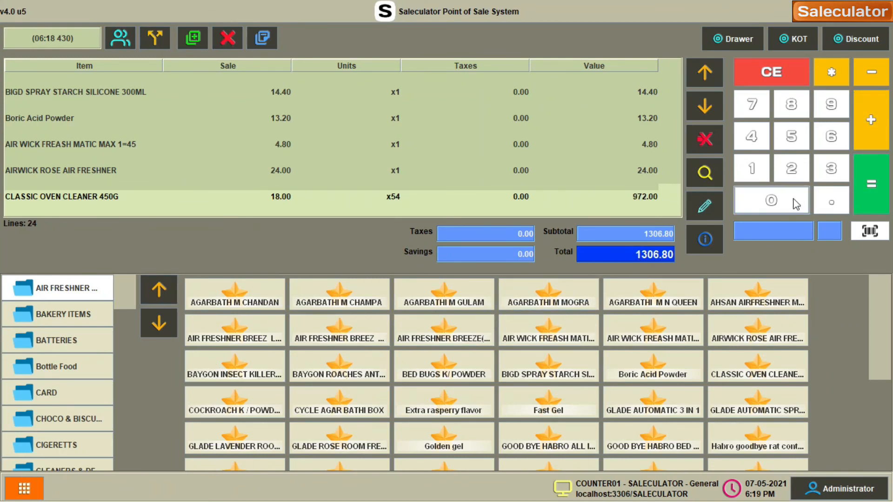
Step: Save a new customer with a search key and name, and assign that customer to the open sale's debt payment
click(869, 195)
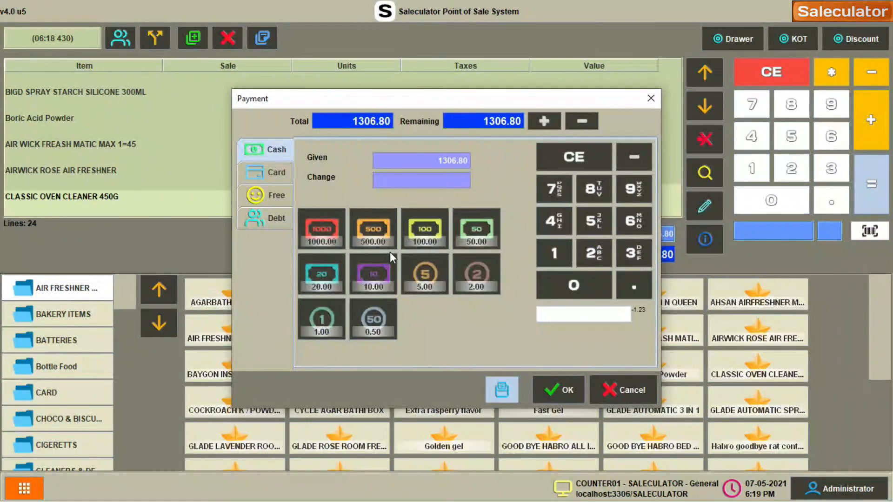
click(270, 219)
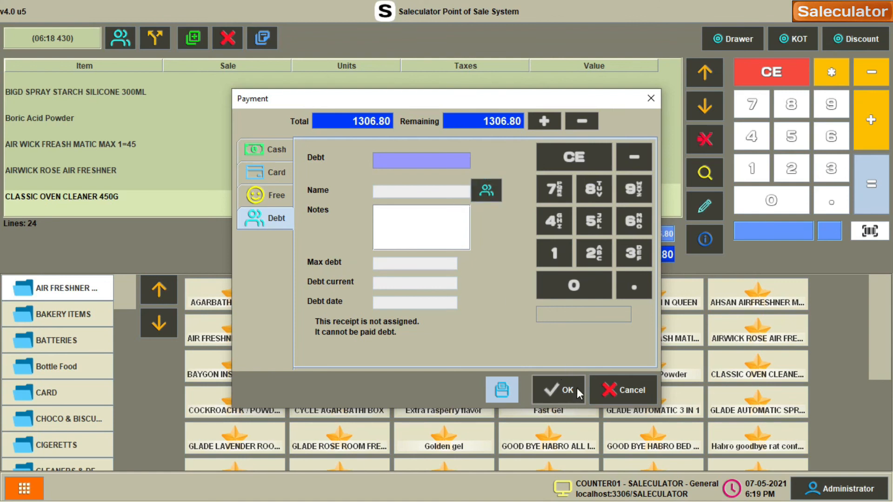
click(486, 194)
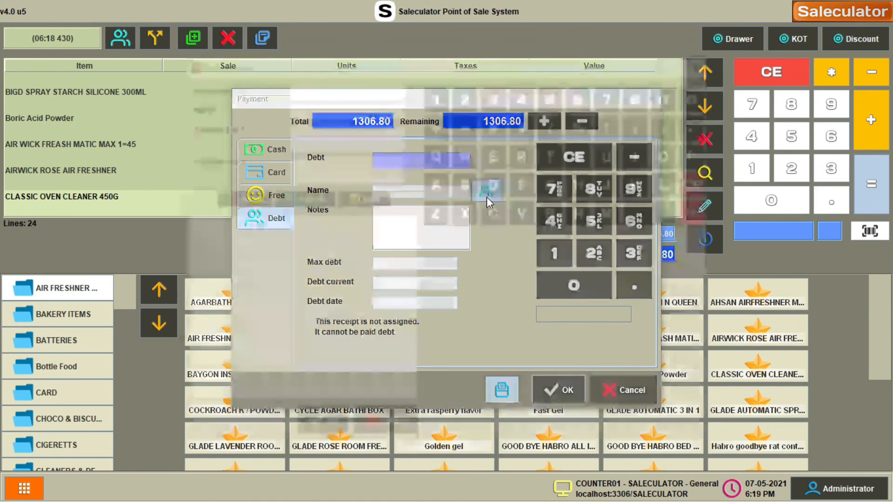
text(8)
key(Tab)
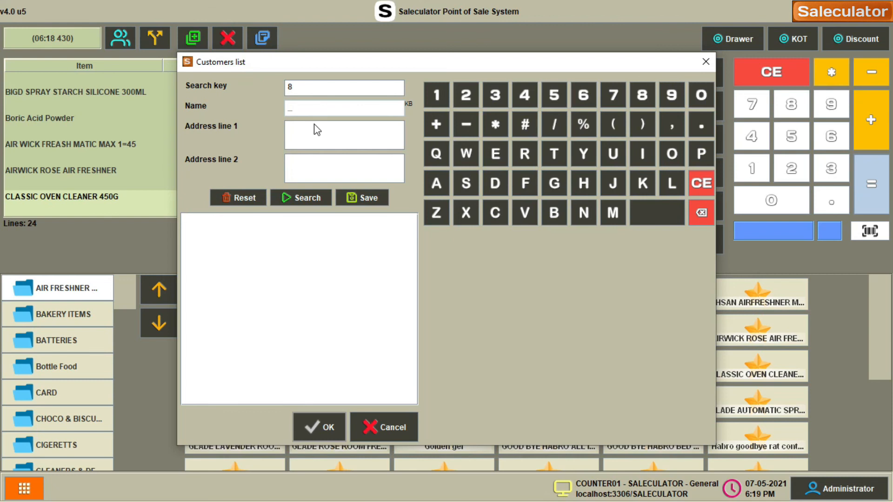
text(Sam)
click(373, 201)
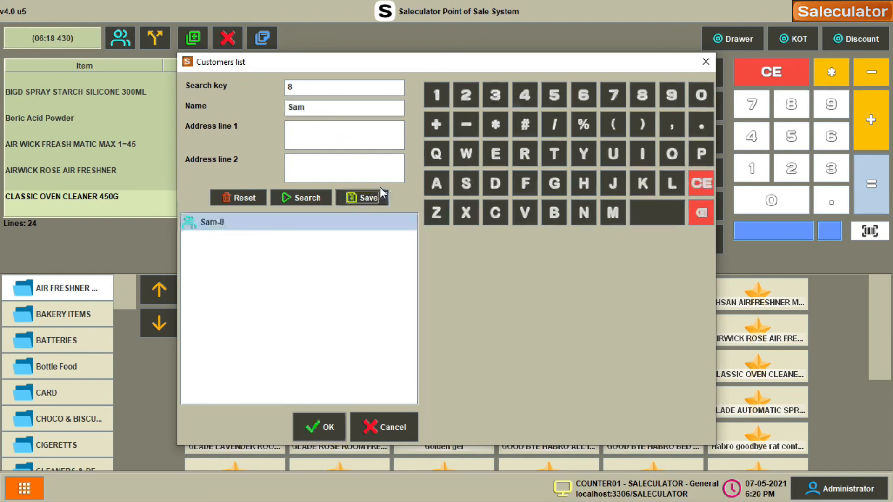
click(302, 426)
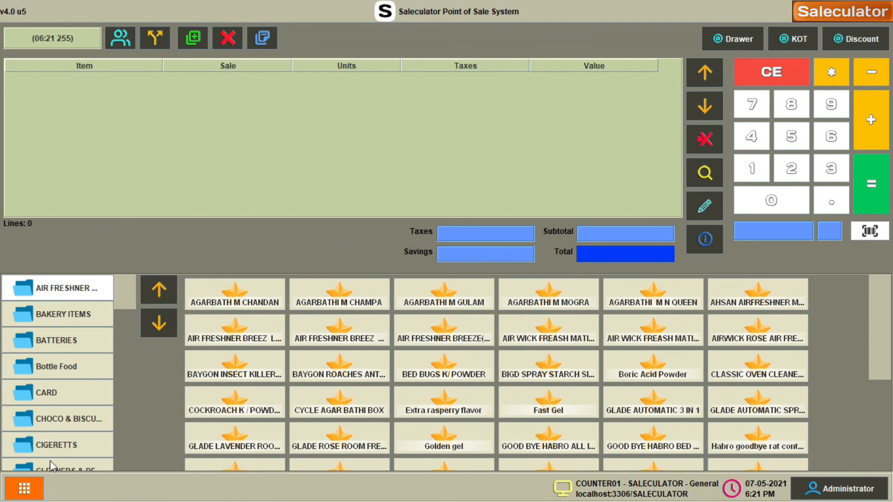
Step: Run the Customers diary report without filters and print one copy of all pages on the Samsung M2070 Series printer
click(24, 489)
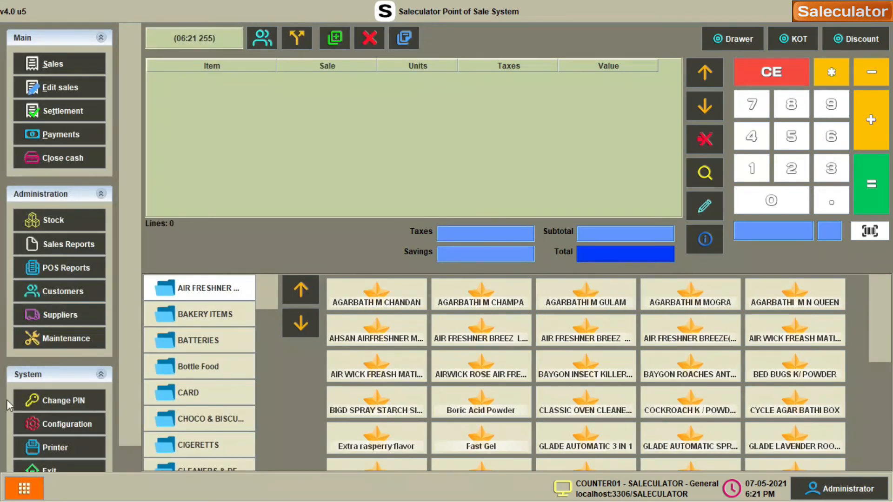
click(61, 292)
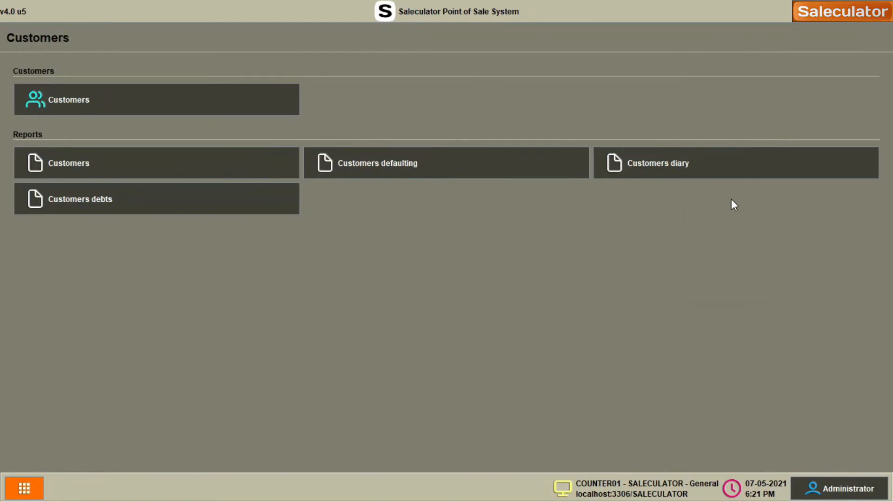
click(679, 164)
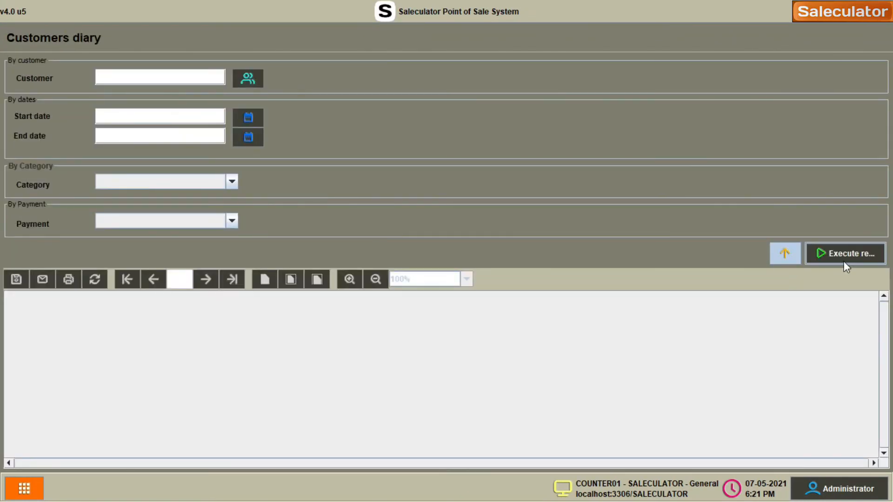
click(857, 255)
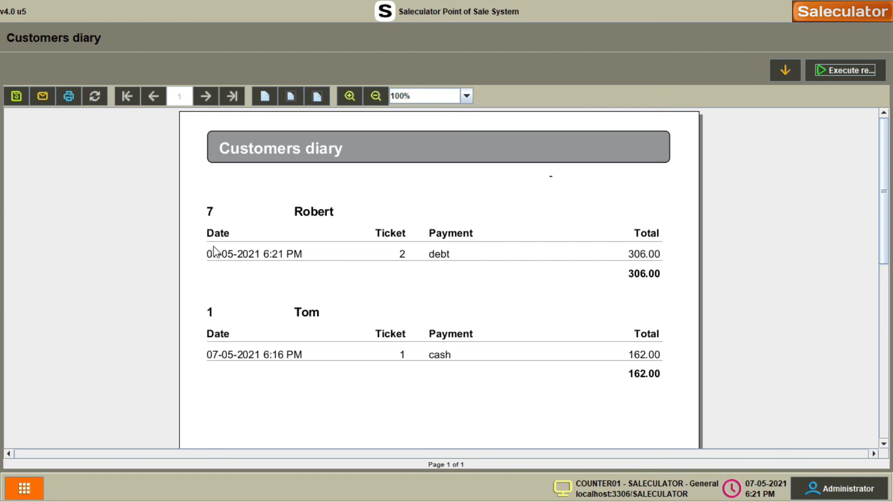
click(69, 96)
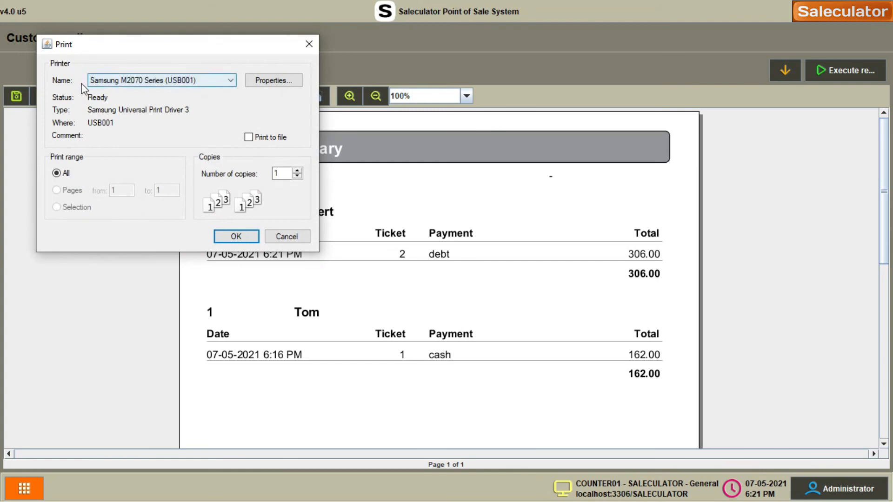
click(236, 238)
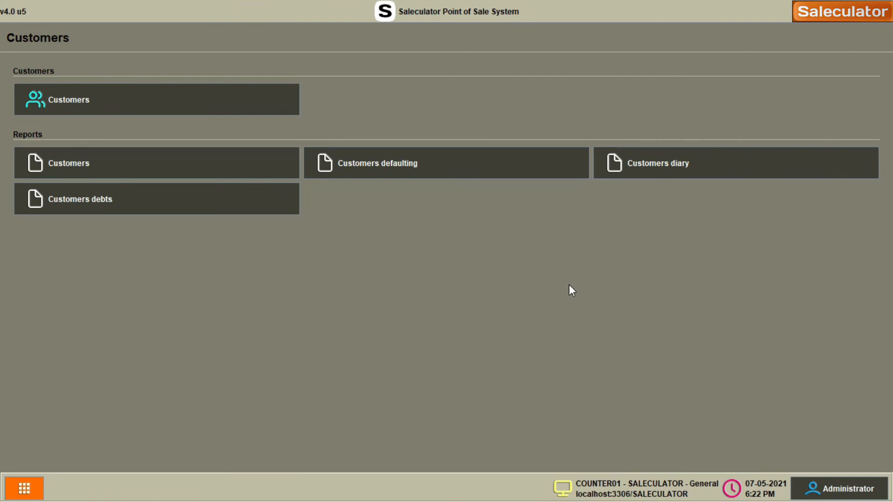
Step: Run the unfiltered Customers diary report again, and rerun it filtered to the customer with the 306.00 debt ticket
click(677, 168)
click(861, 252)
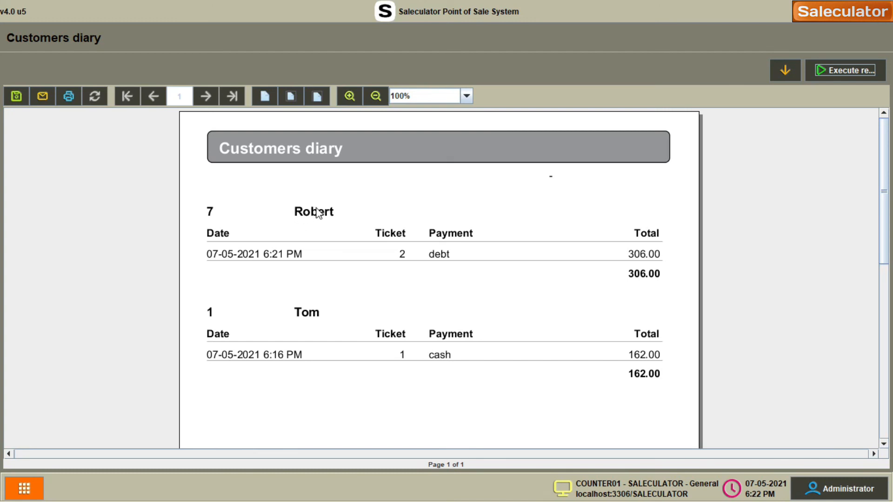
click(24, 489)
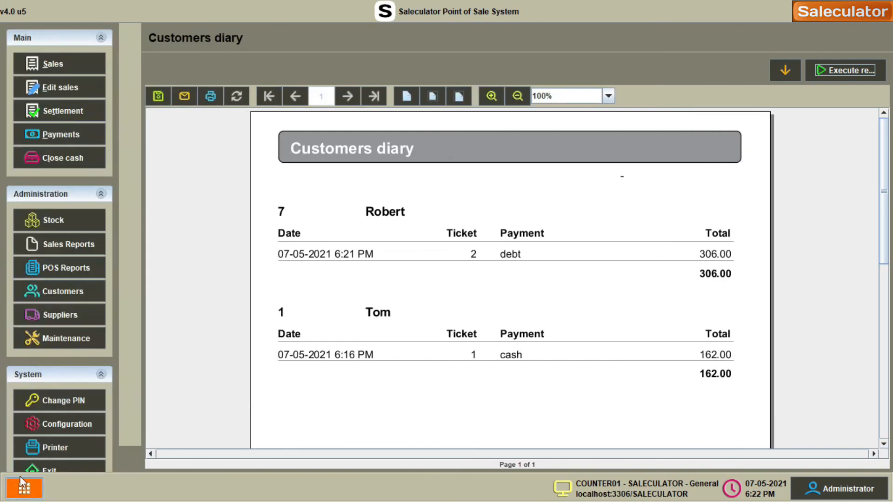
click(57, 293)
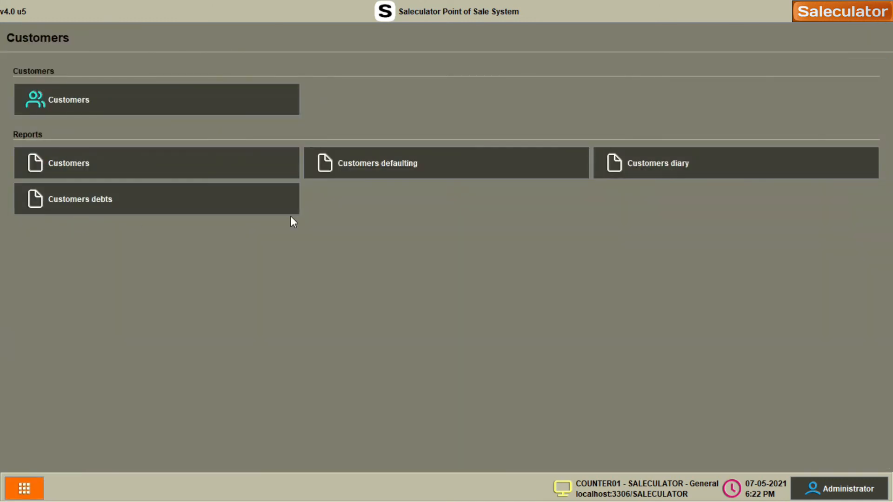
click(657, 164)
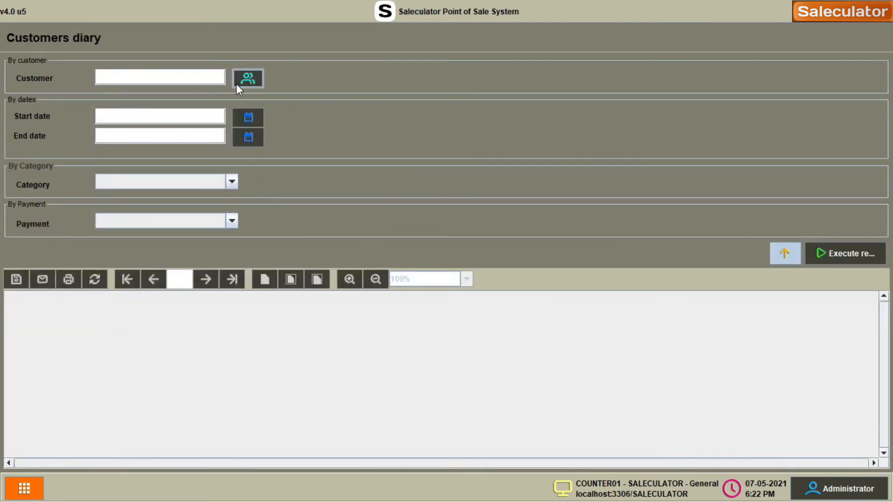
click(247, 80)
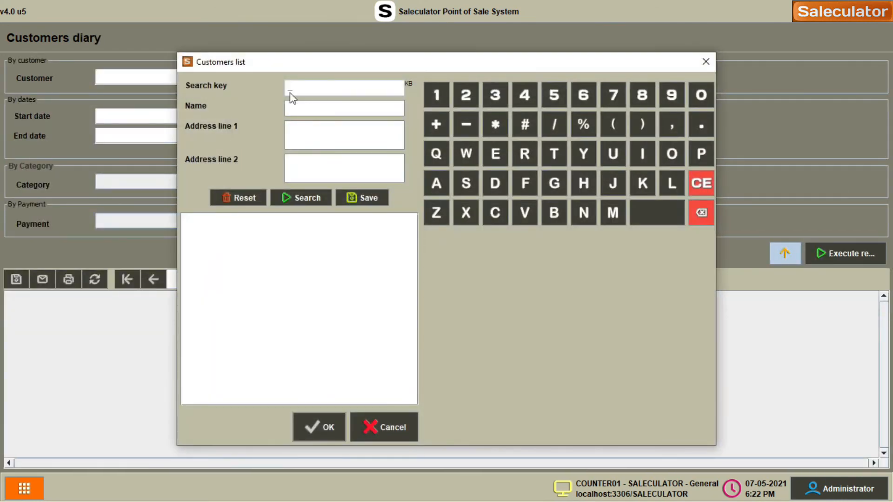
click(305, 198)
click(231, 259)
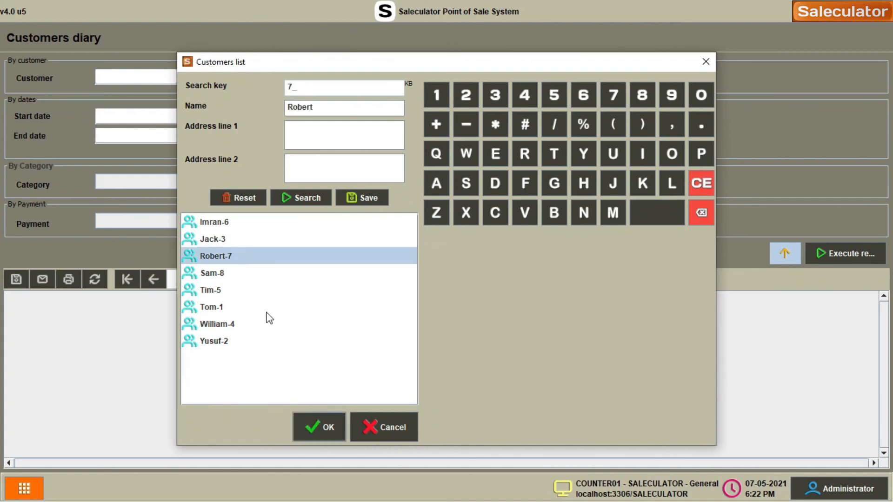
click(320, 425)
click(845, 254)
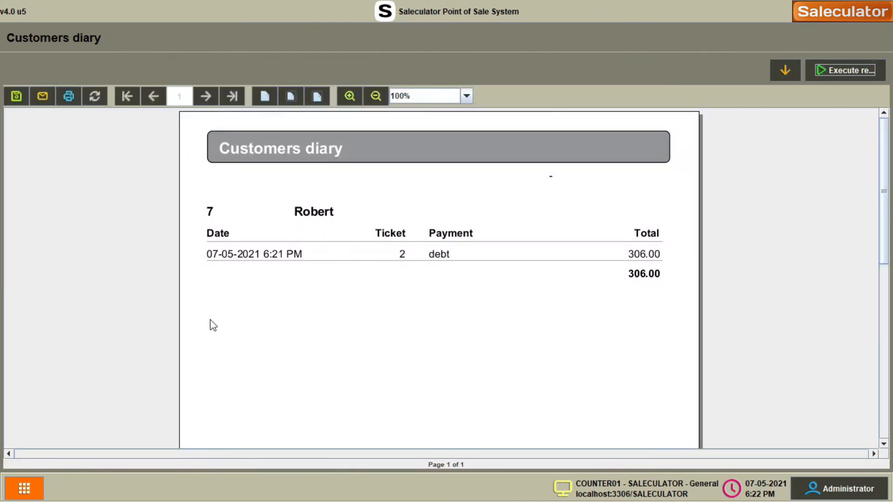
Step: Bring up the print settings for the filtered diary report, cancel printing, and return to the Sales screen
click(68, 104)
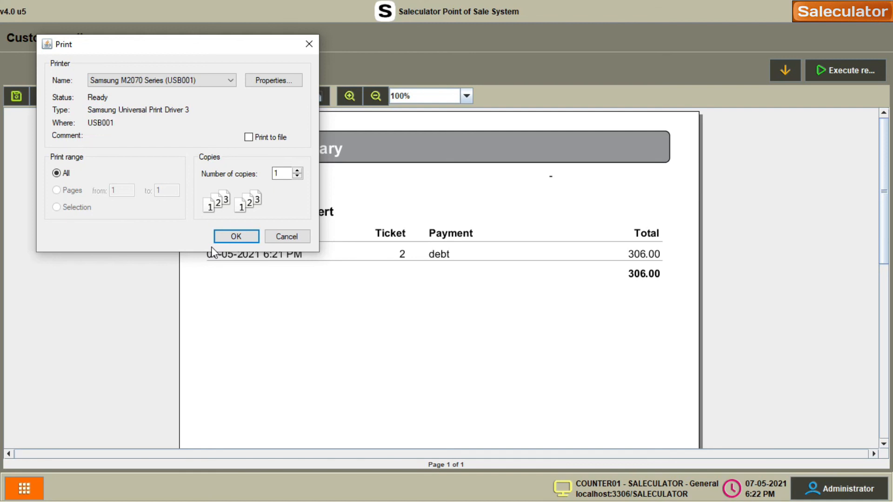
click(291, 239)
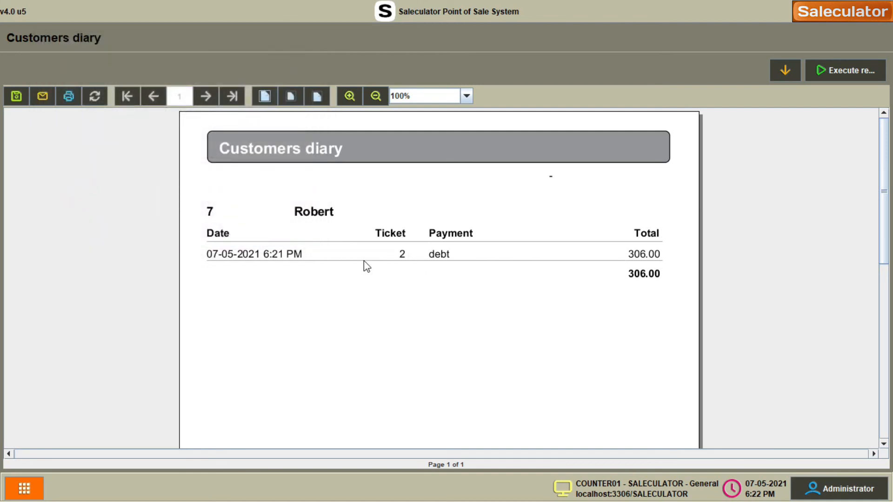
click(19, 489)
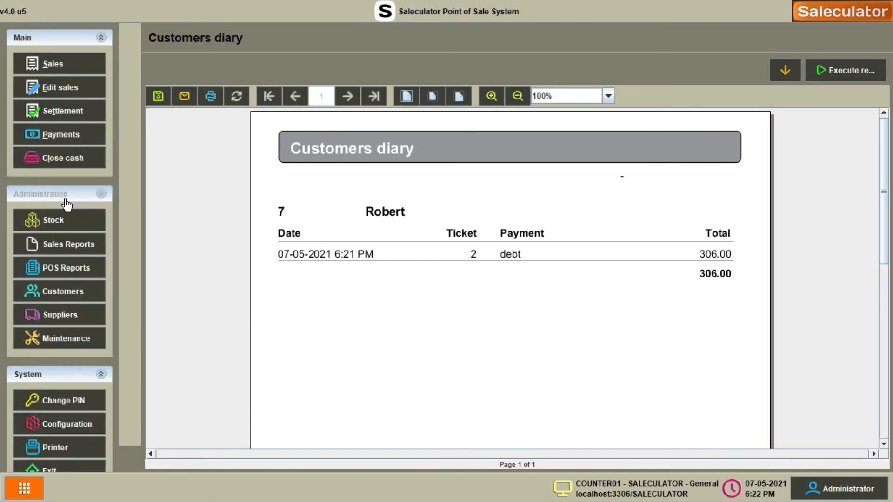
click(52, 65)
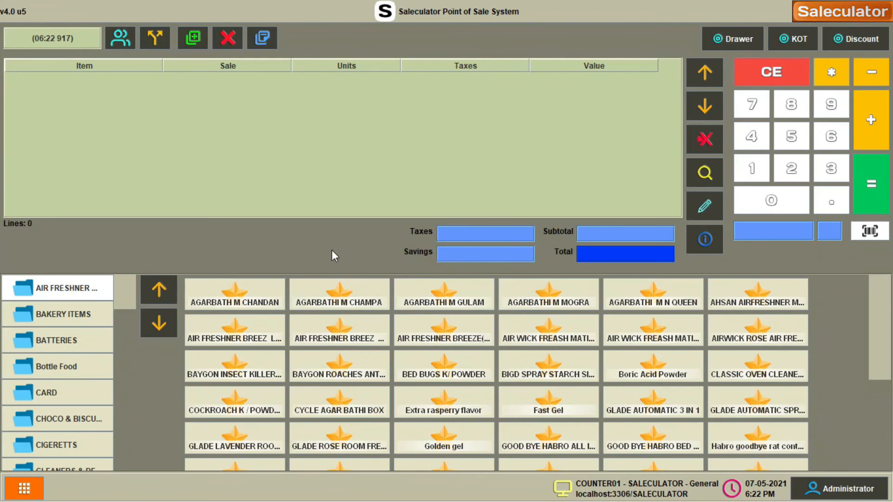